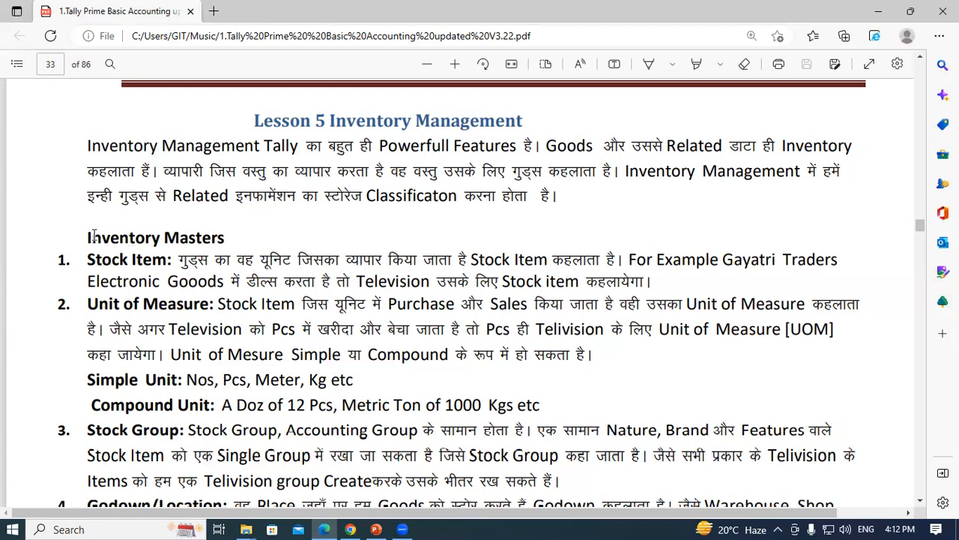
- Read the Inventory Masters definitions of Stock Item and Unit of Measure in the Lesson 5 notes
drag(88, 238, 228, 238)
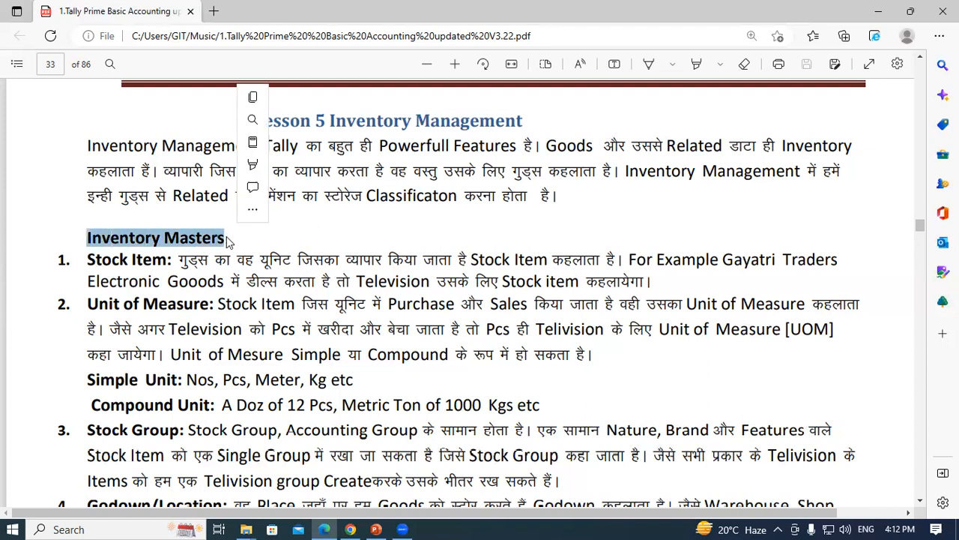
click(227, 237)
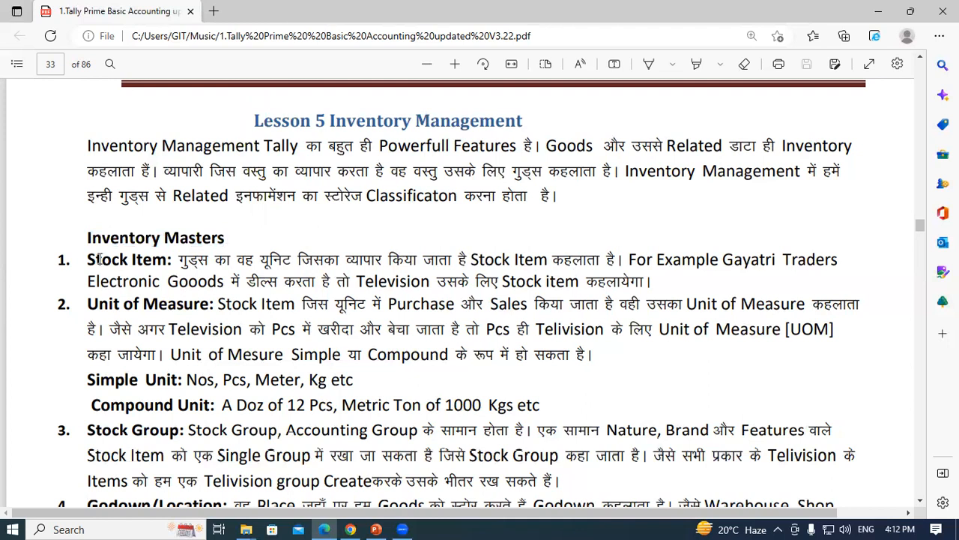
drag(87, 260, 167, 259)
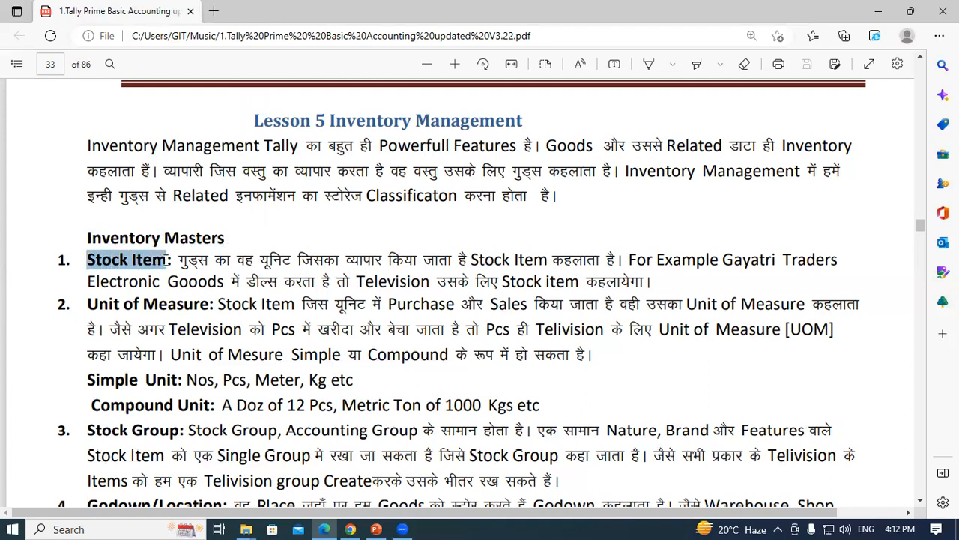
click(168, 260)
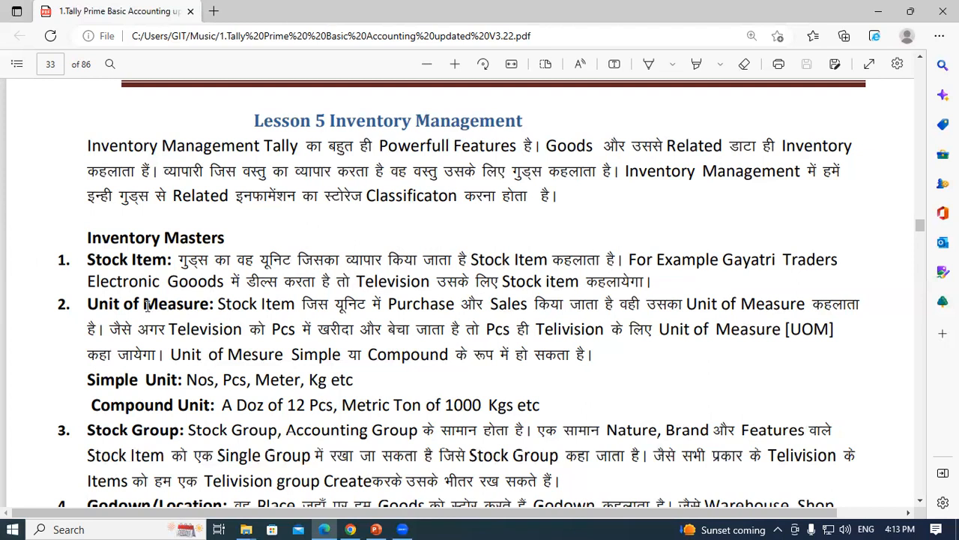
scroll(229, 307, down, 3)
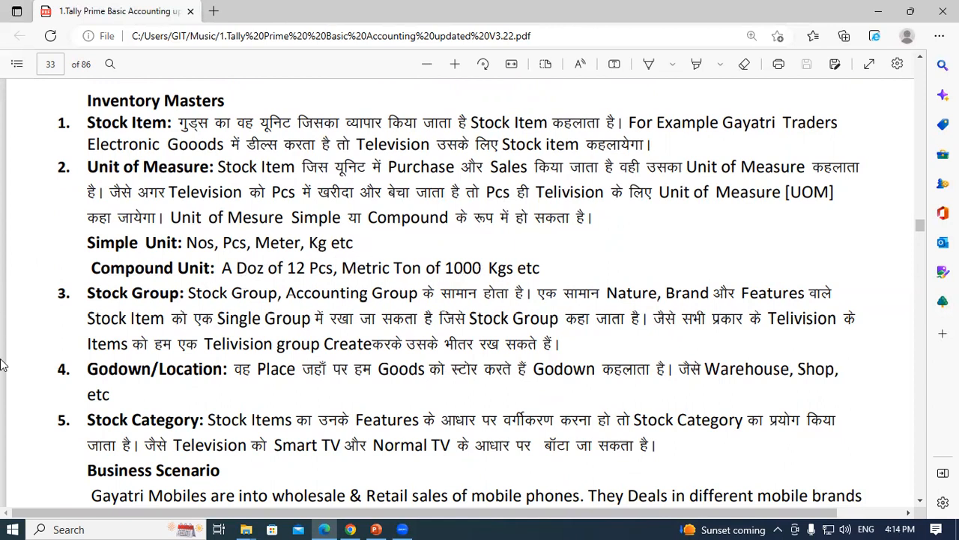
drag(95, 163, 206, 167)
click(323, 184)
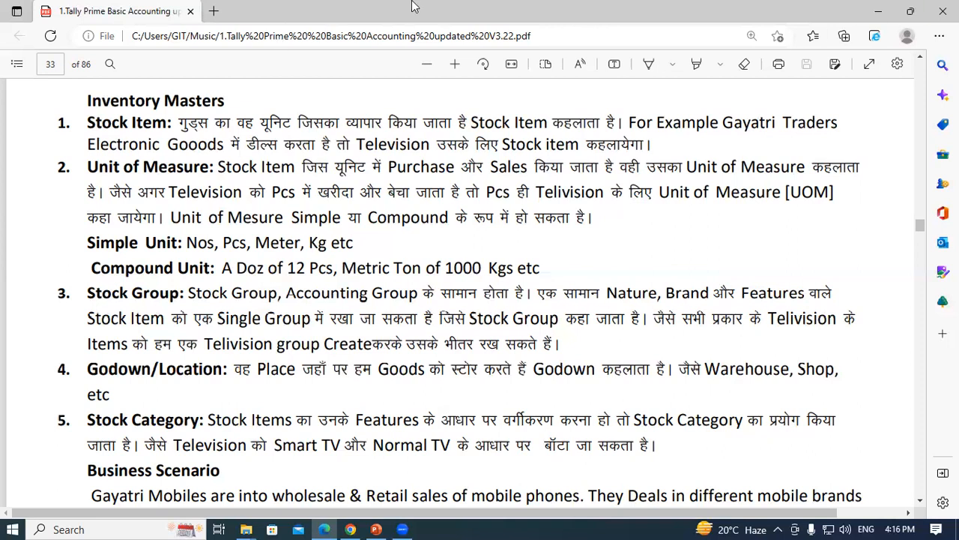
- Read the definitions of Stock Group, Godown/Location and Stock Category in the Inventory Masters list
scroll(315, 208, down, 2)
drag(85, 155, 156, 160)
click(155, 156)
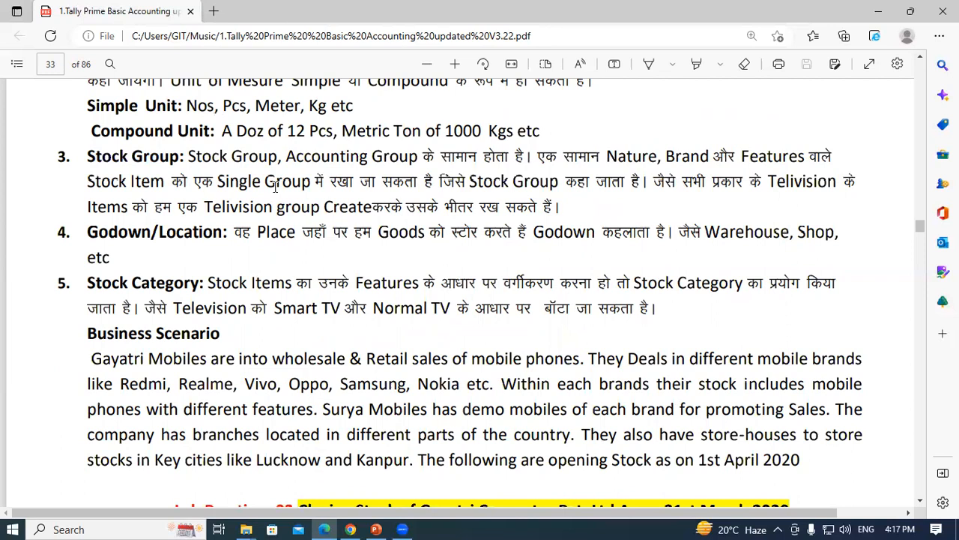
drag(189, 151, 258, 159)
click(263, 159)
scroll(222, 217, down, 1)
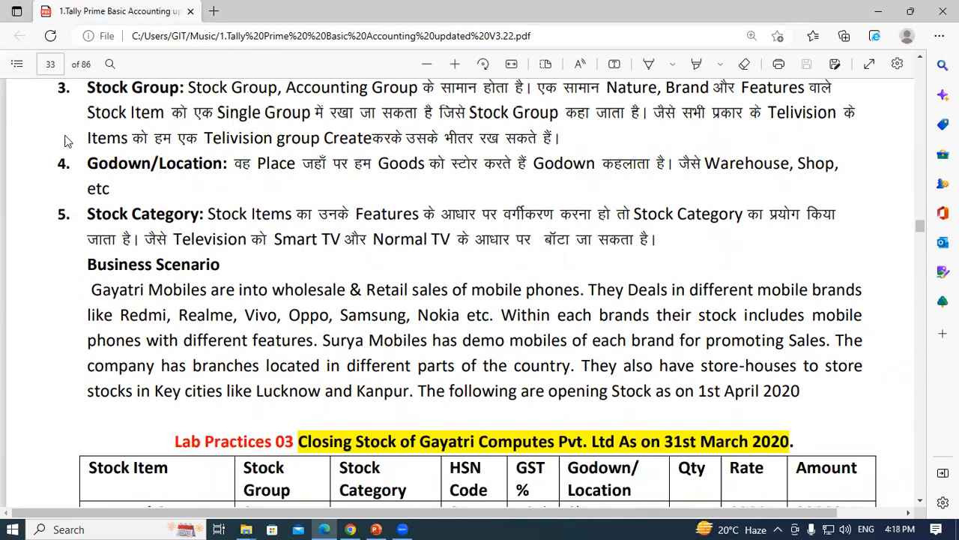
drag(91, 162, 203, 168)
click(211, 171)
drag(88, 214, 179, 216)
click(180, 216)
scroll(218, 210, up, 3)
scroll(215, 213, up, 3)
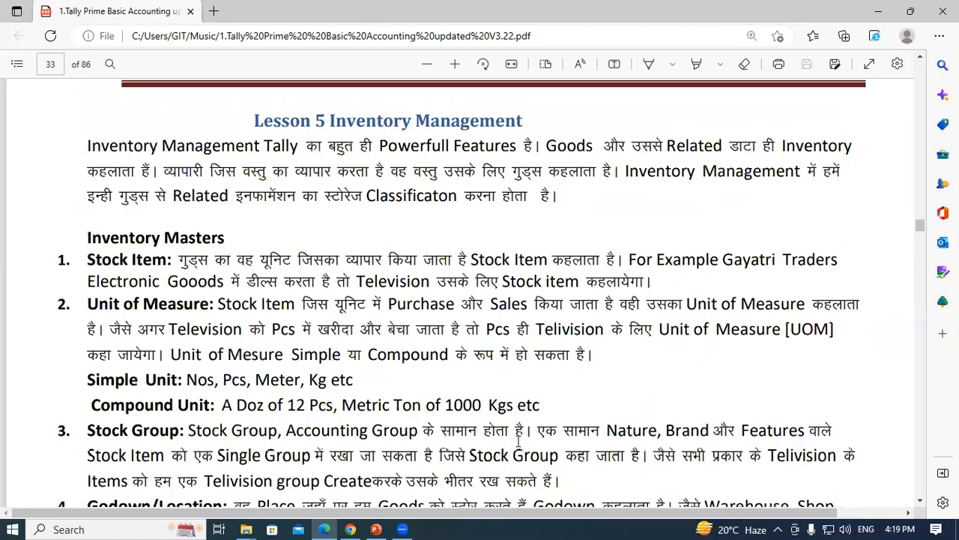
- Read the Business Scenario paragraph about Gayatri Mobiles
scroll(375, 338, down, 4)
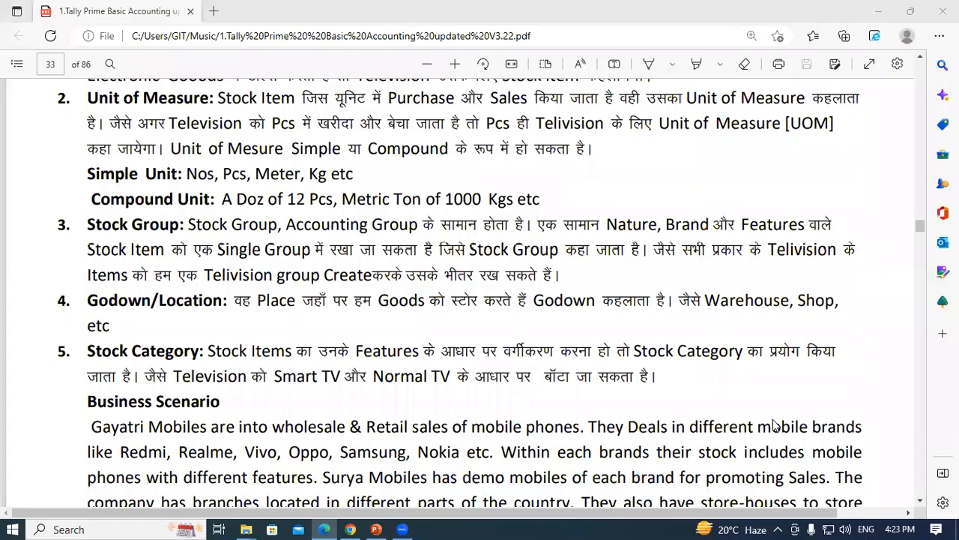
scroll(366, 329, down, 3)
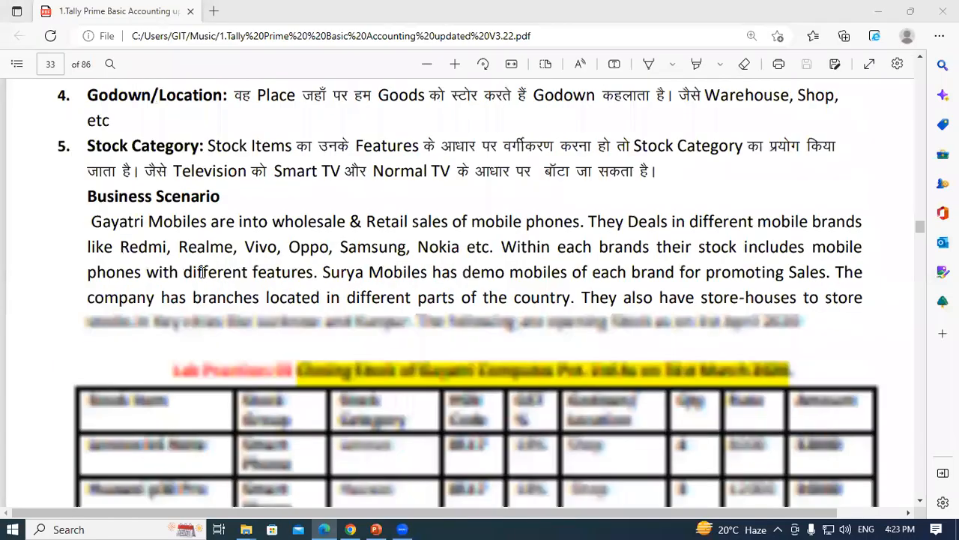
click(201, 273)
drag(92, 223, 187, 216)
click(189, 218)
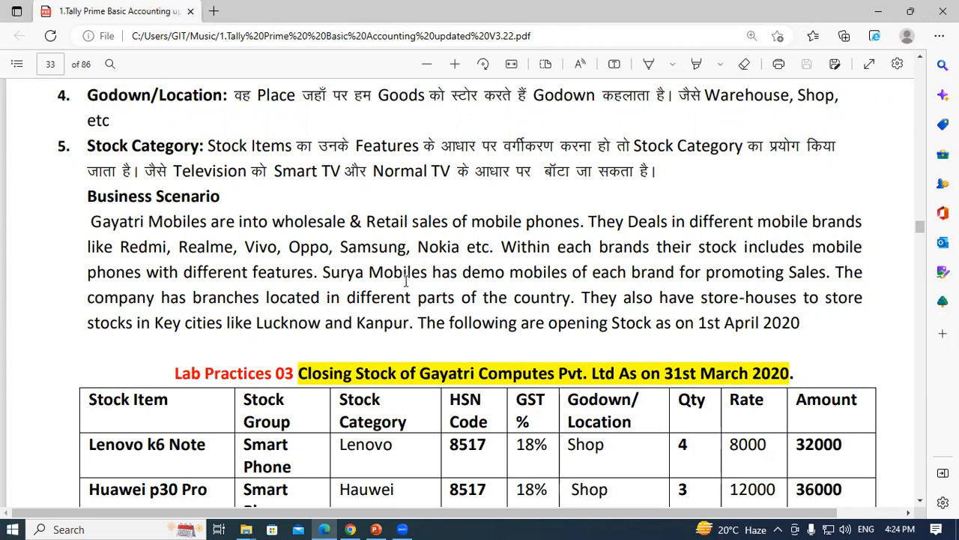
- Look over the Lab Practices 03 closing stock table and its heading date
scroll(319, 222, down, 3)
scroll(373, 223, down, 5)
scroll(218, 175, up, 4)
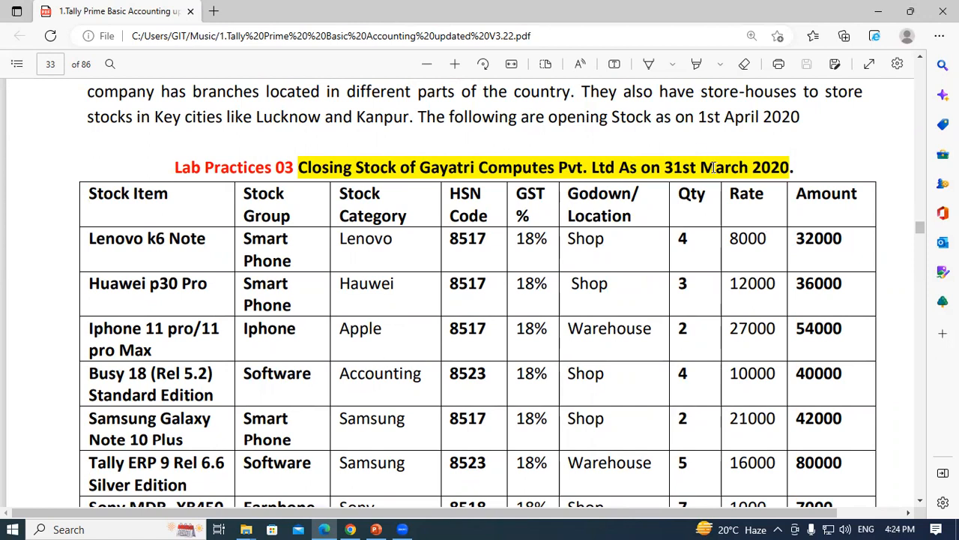
drag(665, 168, 791, 167)
click(791, 167)
scroll(207, 173, down, 3)
scroll(218, 281, up, 2)
scroll(218, 282, up, 2)
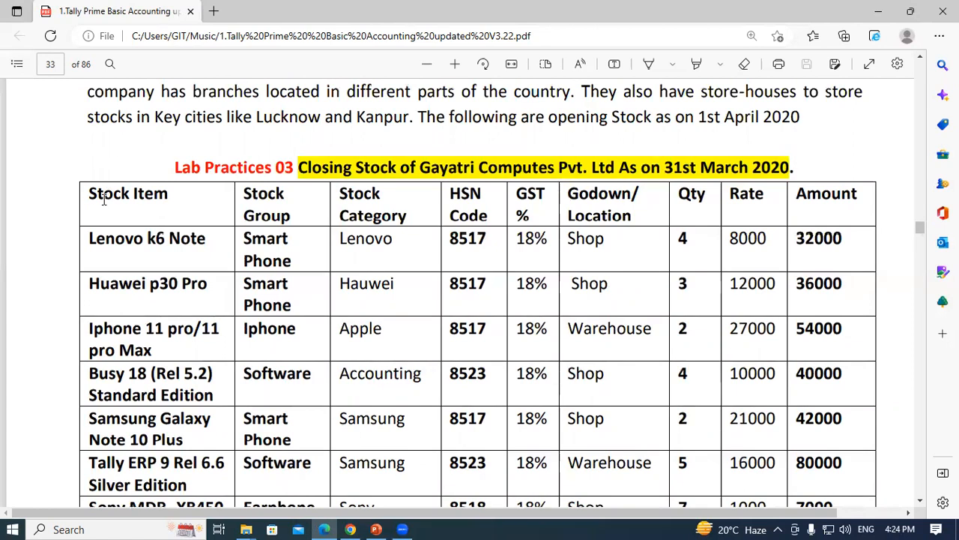
- Examine the stock item, stock group and stock category of the Lenovo k6 Note entry in the closing stock table
drag(89, 193, 175, 193)
click(174, 193)
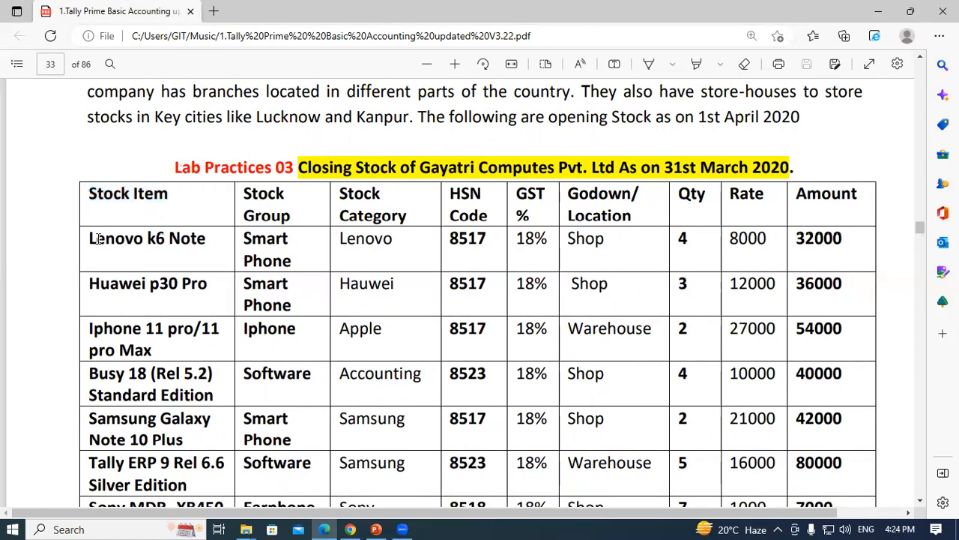
drag(95, 241, 211, 246)
click(212, 244)
drag(246, 193, 296, 216)
click(298, 214)
drag(250, 238, 294, 262)
click(292, 261)
drag(343, 194, 397, 219)
click(342, 238)
drag(341, 238, 393, 242)
click(392, 241)
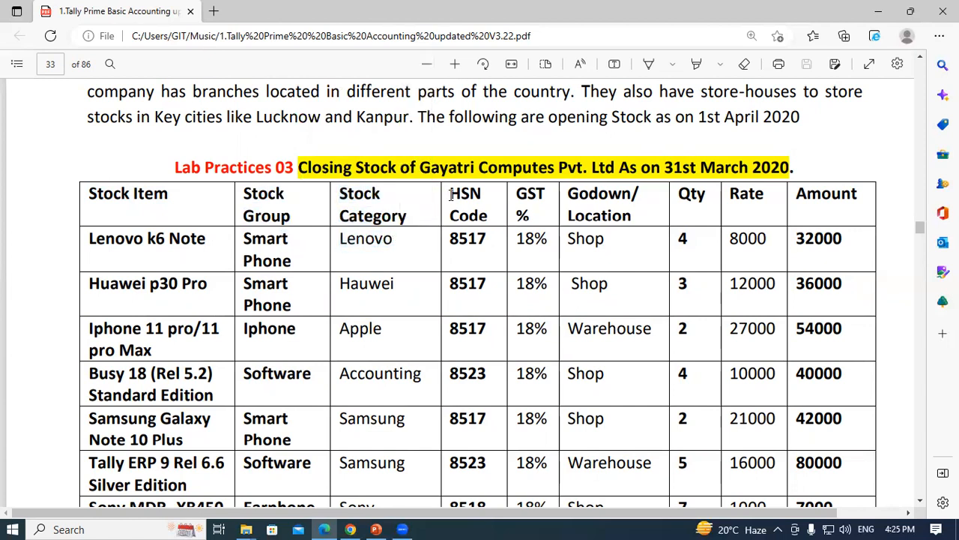
- Examine the Lenovo row's HSN code, GST %, godown, quantity, rate and amount, plus the closing stock table's total
drag(450, 238, 488, 238)
click(488, 240)
click(491, 239)
drag(517, 238, 551, 240)
click(578, 204)
click(599, 279)
drag(678, 238, 742, 239)
click(701, 238)
click(801, 240)
scroll(832, 241, down, 4)
drag(796, 345, 871, 348)
click(871, 348)
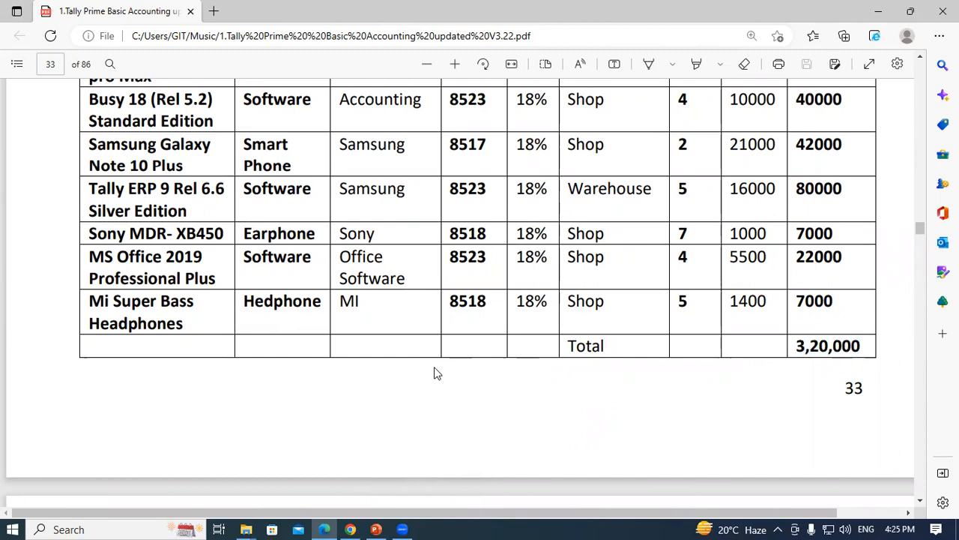
- Show the Windows desktop and refresh it
key(super+d)
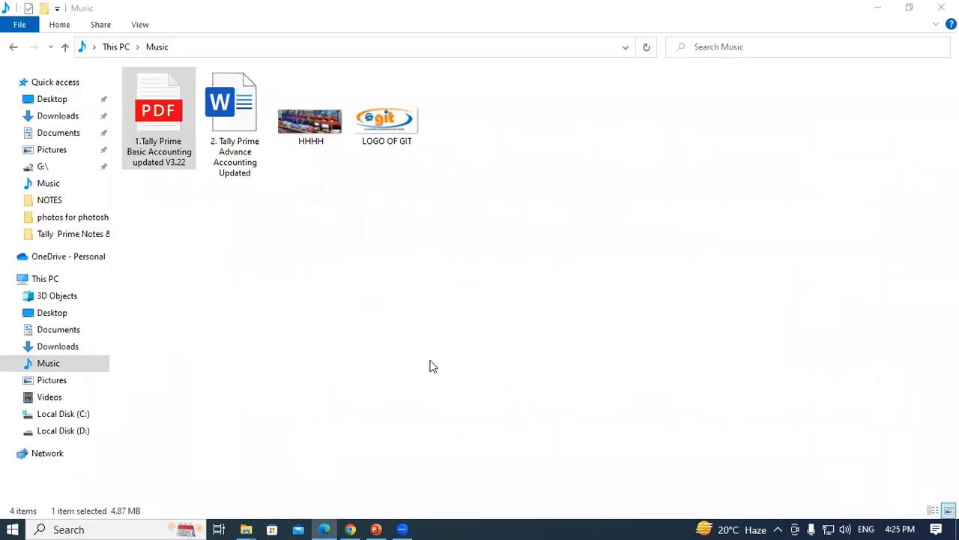
right_click(666, 105)
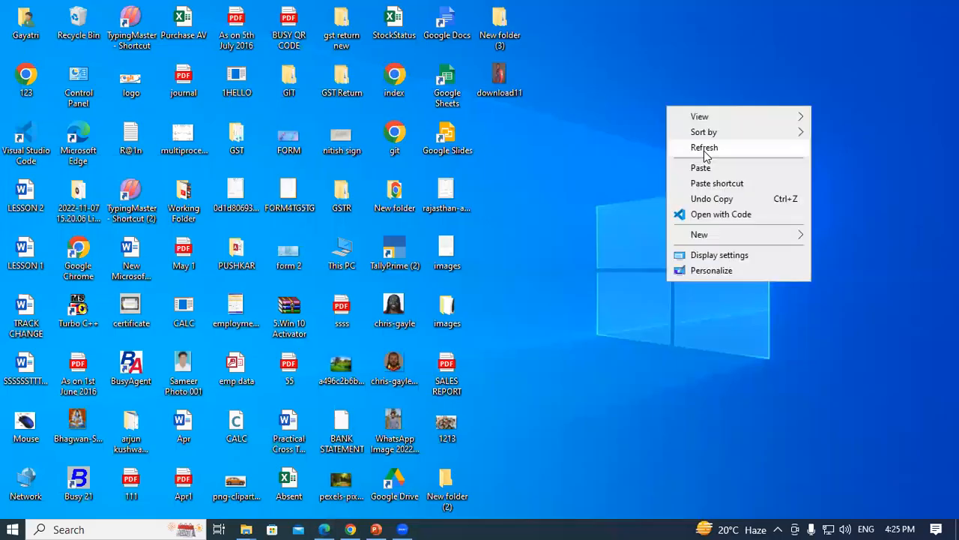
click(712, 150)
right_click(703, 147)
right_click(730, 188)
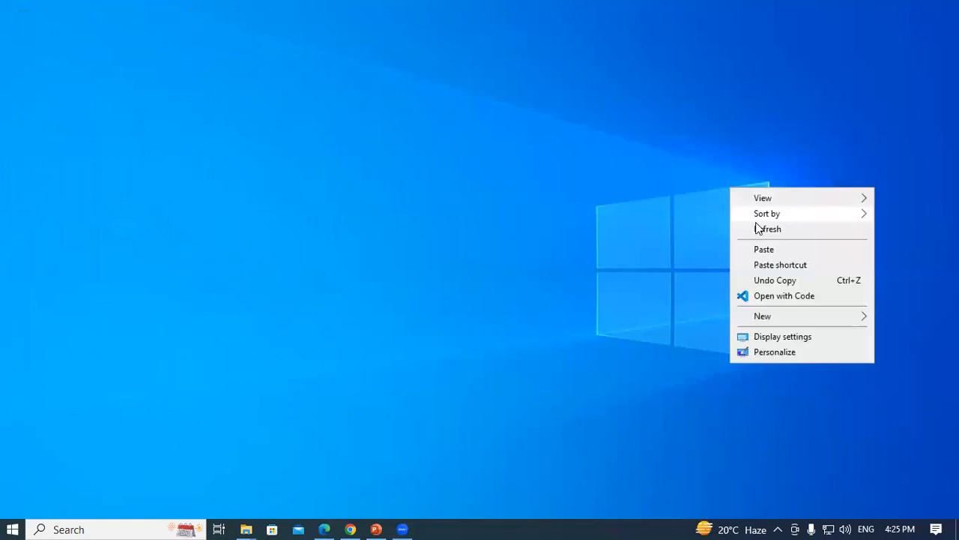
click(754, 227)
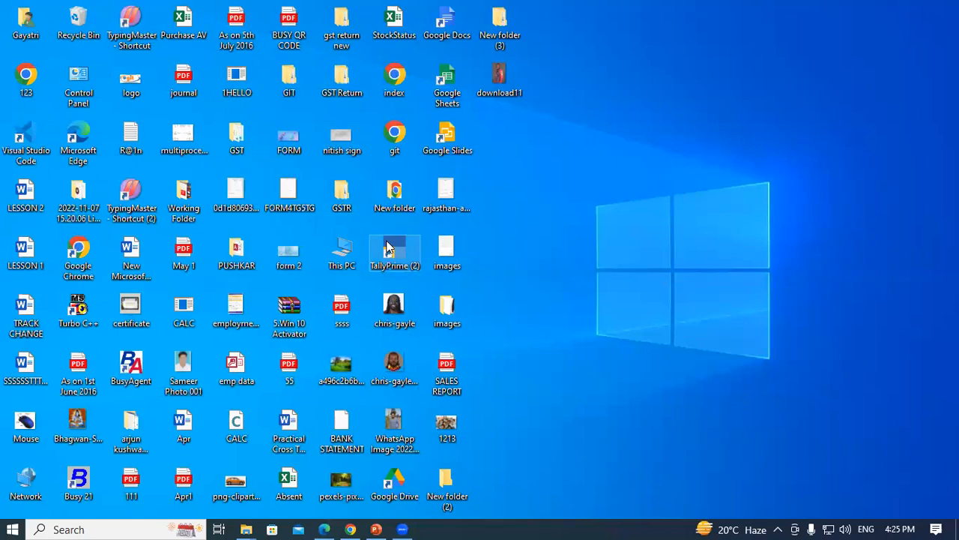
- Launch TallyPrime in educational mode from its desktop shortcut
right_click(387, 249)
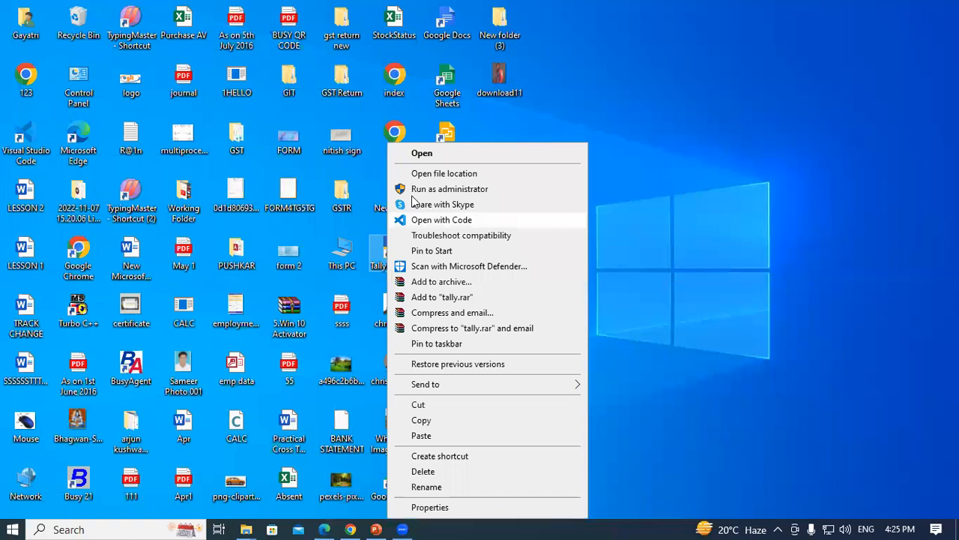
click(658, 178)
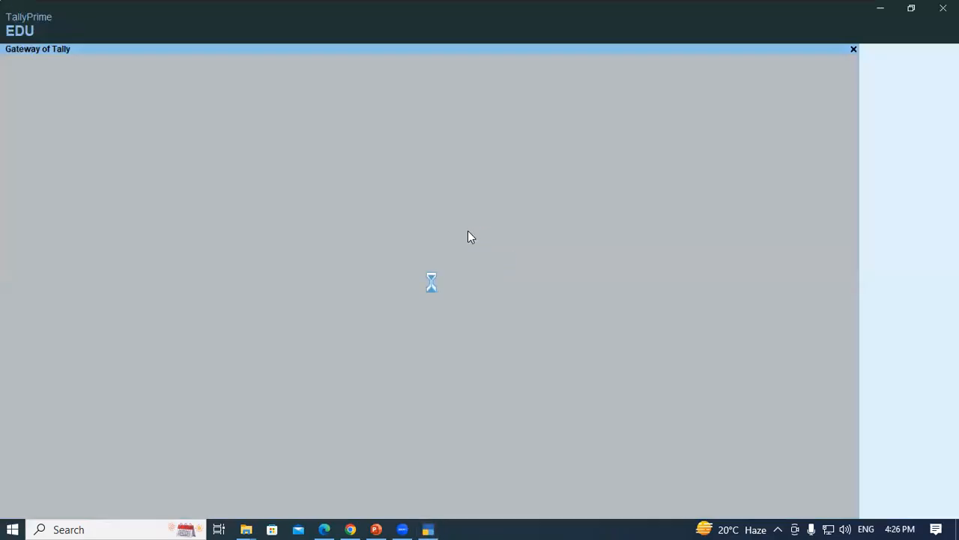
click(255, 324)
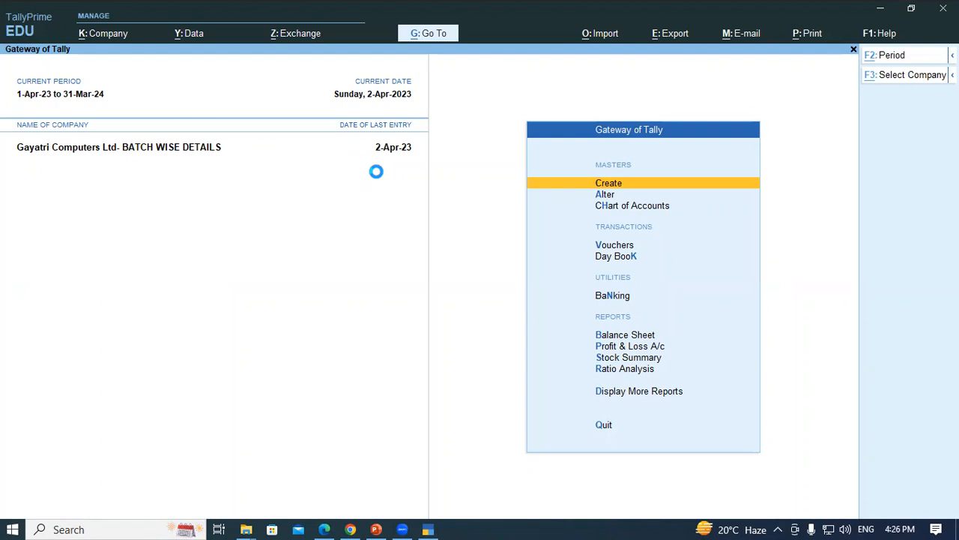
- Start selecting another company and browse to the D:\ drive for its data
key(F3)
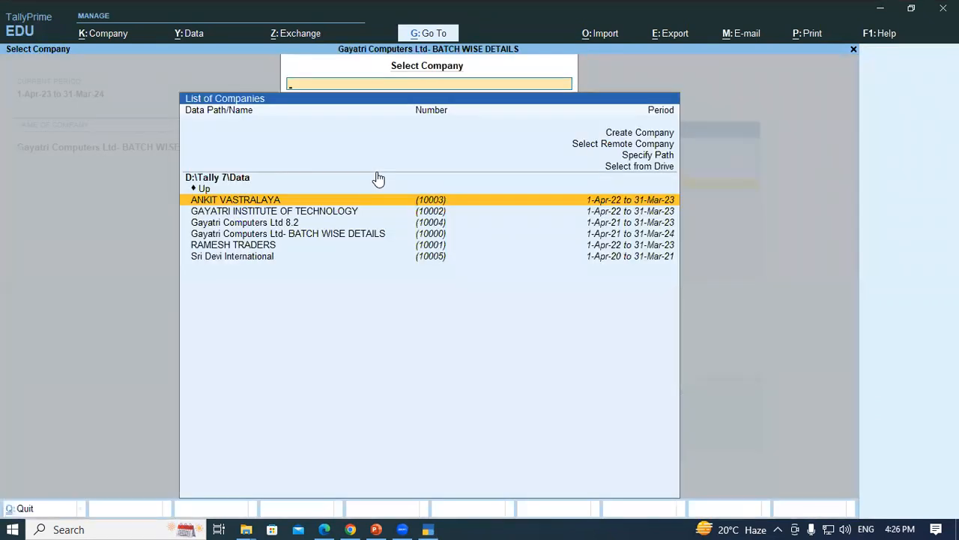
key(Up)
key(Up)
key(Up)
key(Return)
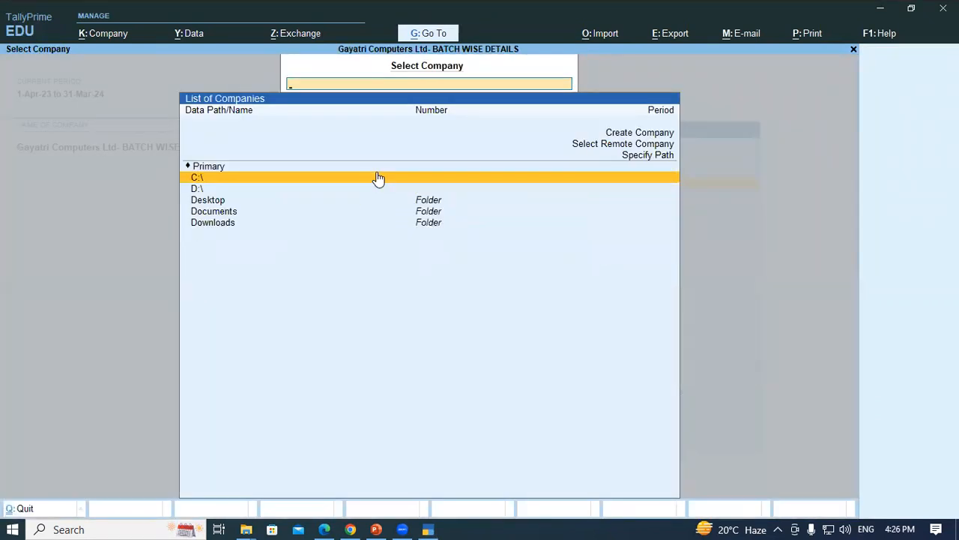
key(Down)
key(Return)
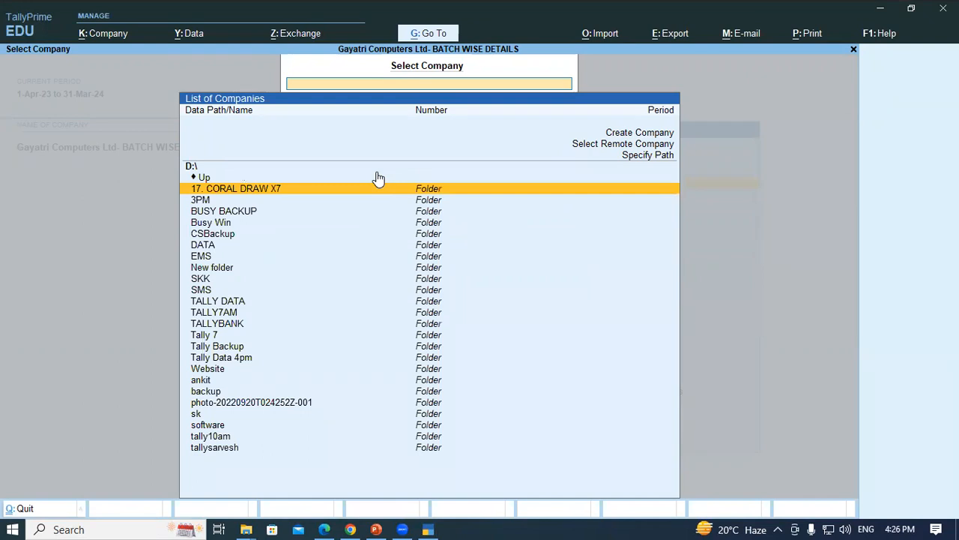
- Load the company Gayatri Computer Pvt.Ltd 1 from the Tally Data 4pm folder
key(Down)
key(Down)
key(Down)
key(Down)
key(Down)
key(Down)
key(Down)
key(Down)
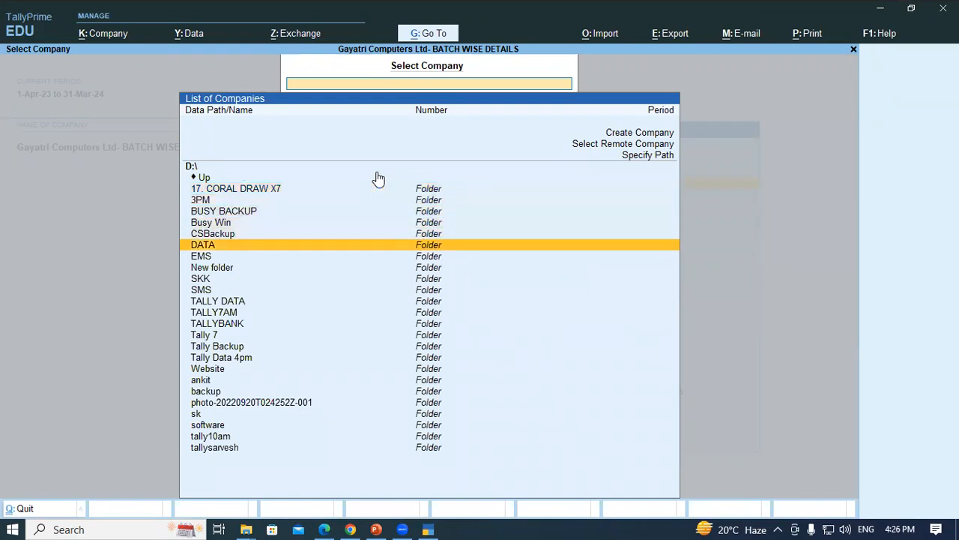
key(Down)
key(Down)
key(Down)
key(Down)
key(Down)
key(Down)
key(Down)
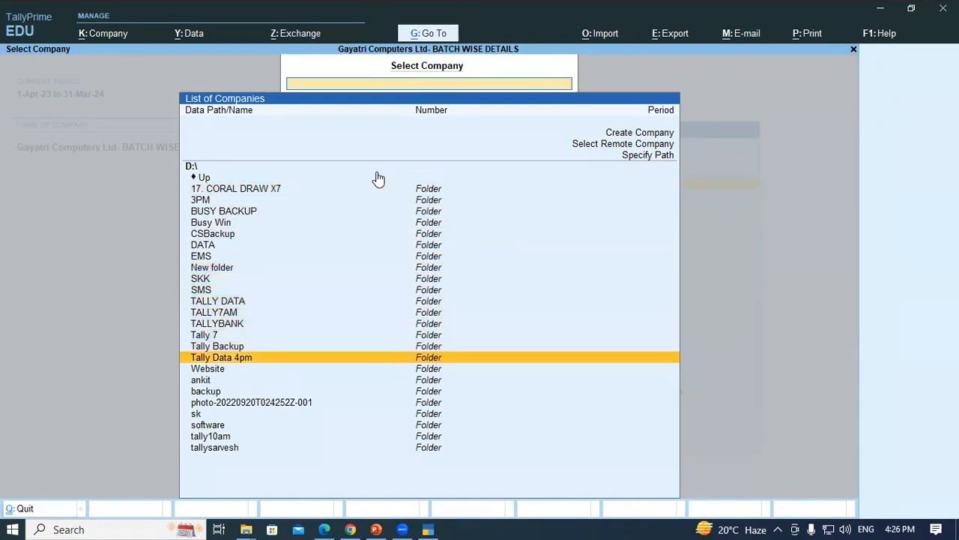
key(Return)
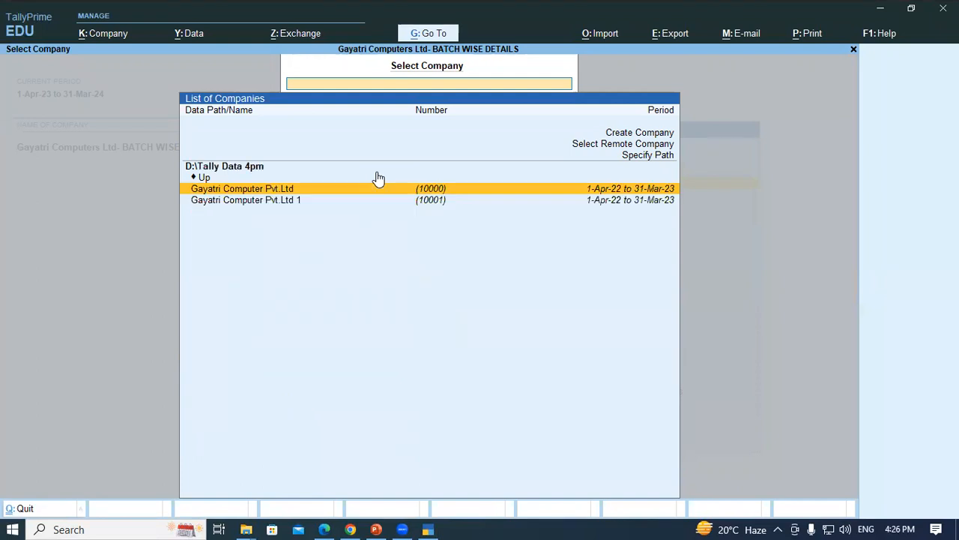
key(Down)
key(Return)
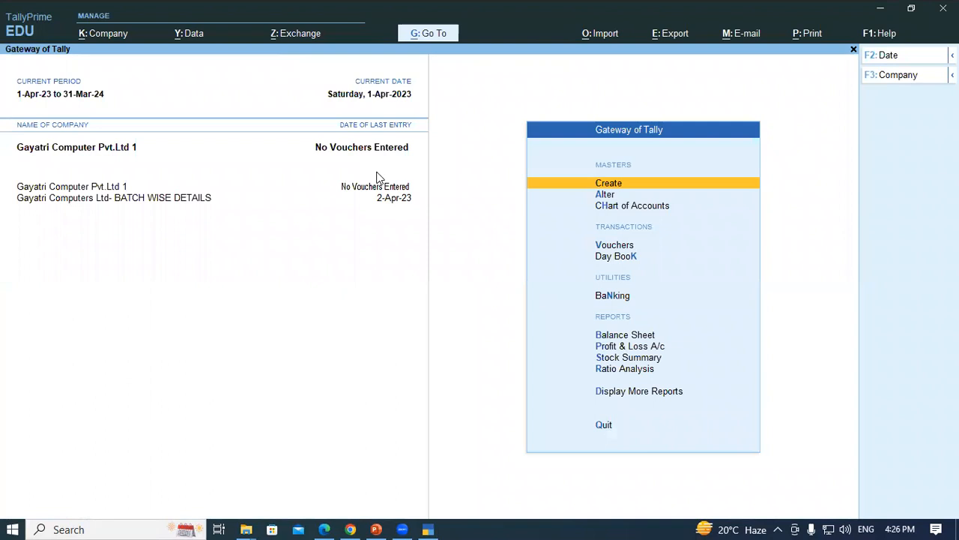
- Change the company's current period to 1-4-2022 through 31-3-2023
key(F2)
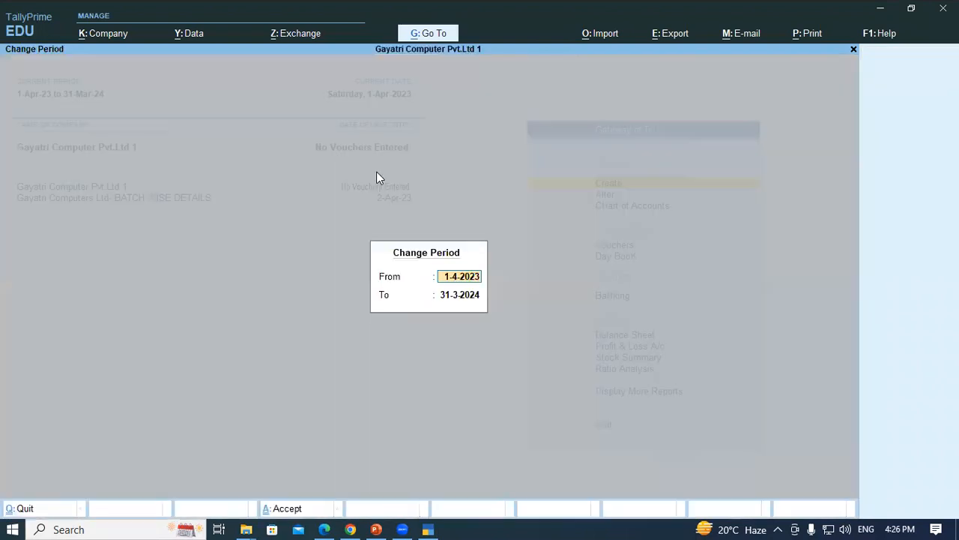
text(01/4/2022)
key(Return)
text(31/03/2023)
key(Return)
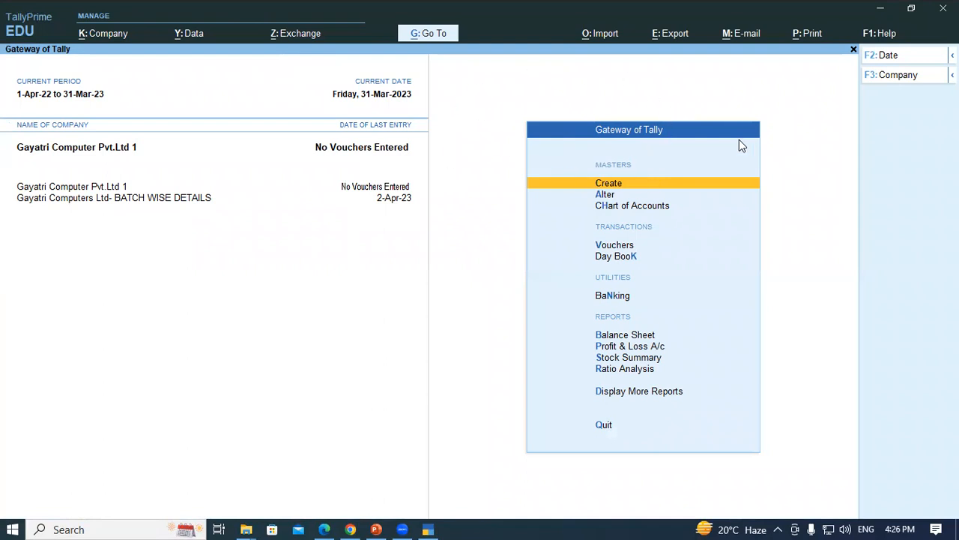
- Review the inventory master types available for creation, from Stock Group through Location
key(Return)
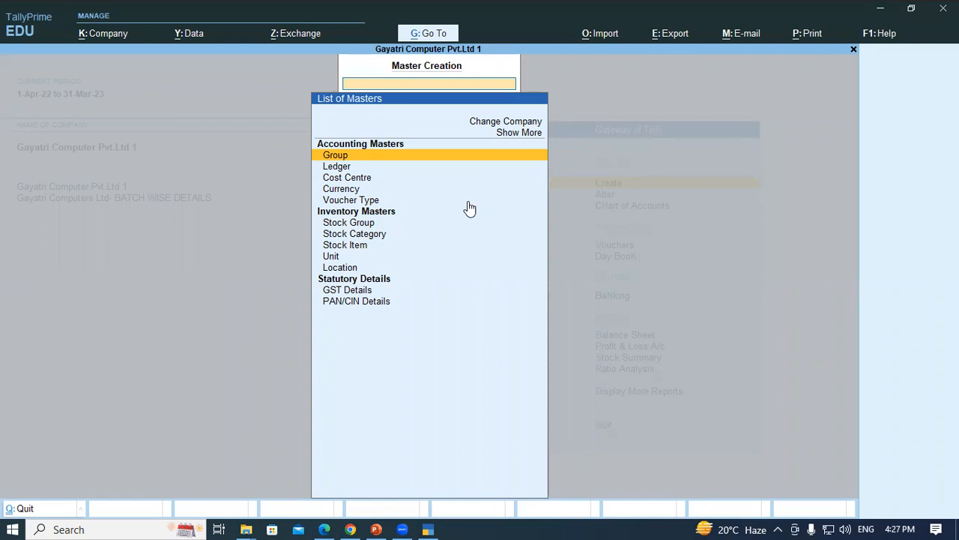
key(Down)
key(Down)
key(Down)
key(Down)
key(Down)
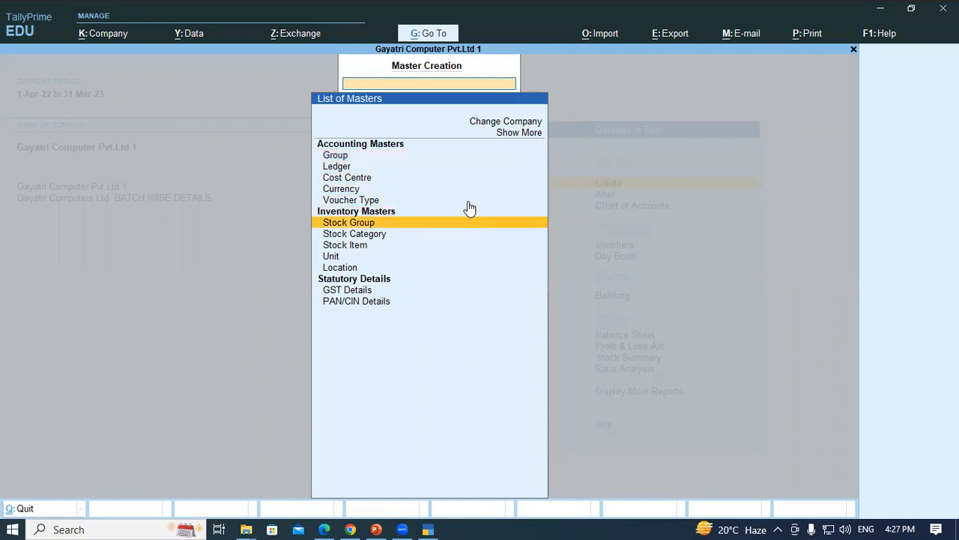
key(Down)
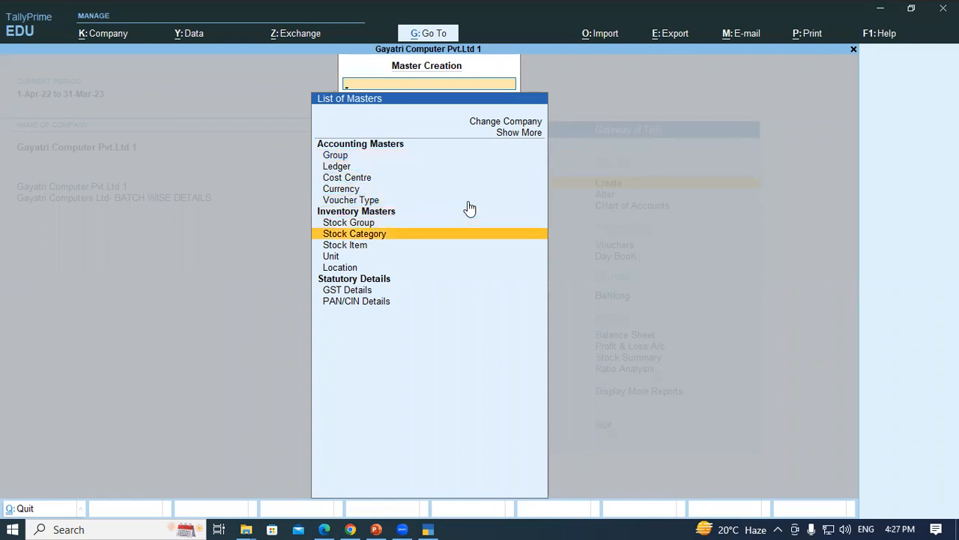
key(Down)
key(Down)
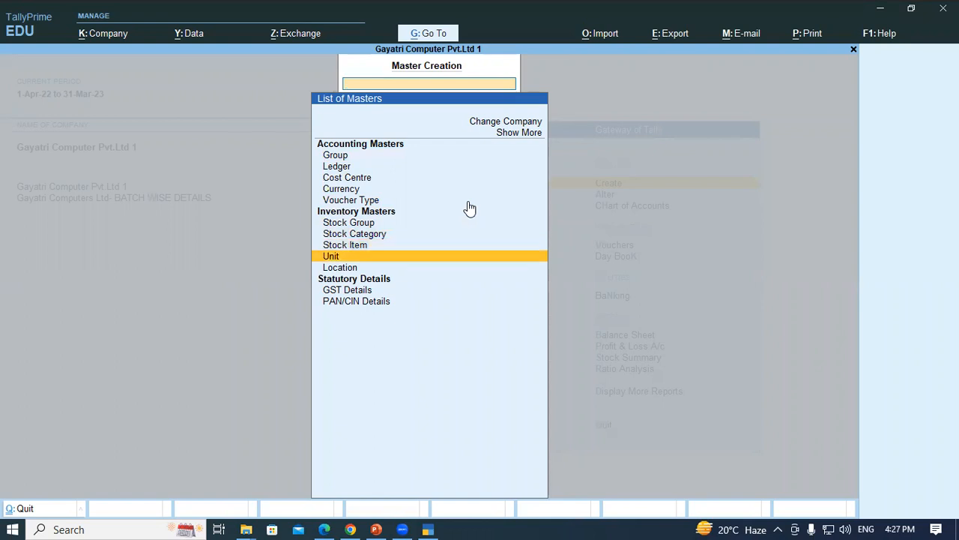
key(Down)
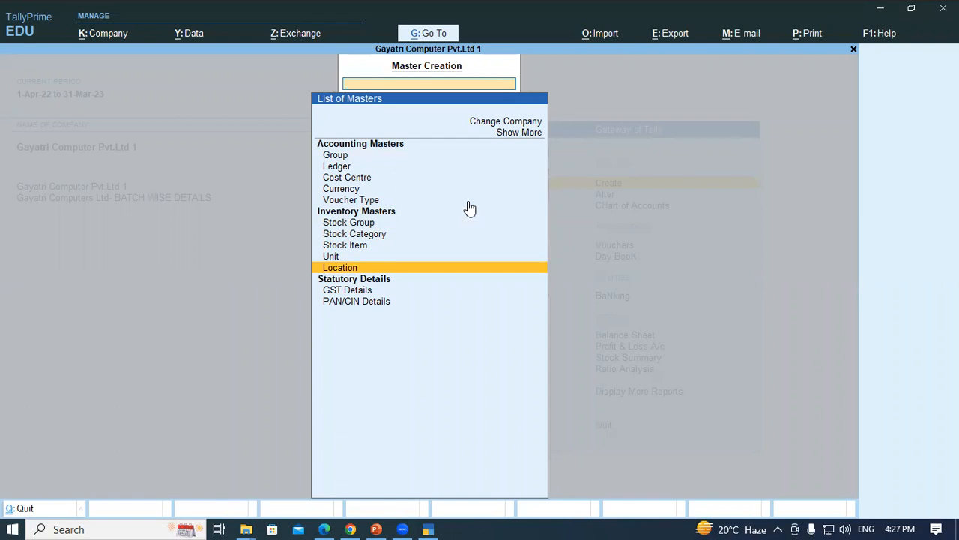
key(Escape)
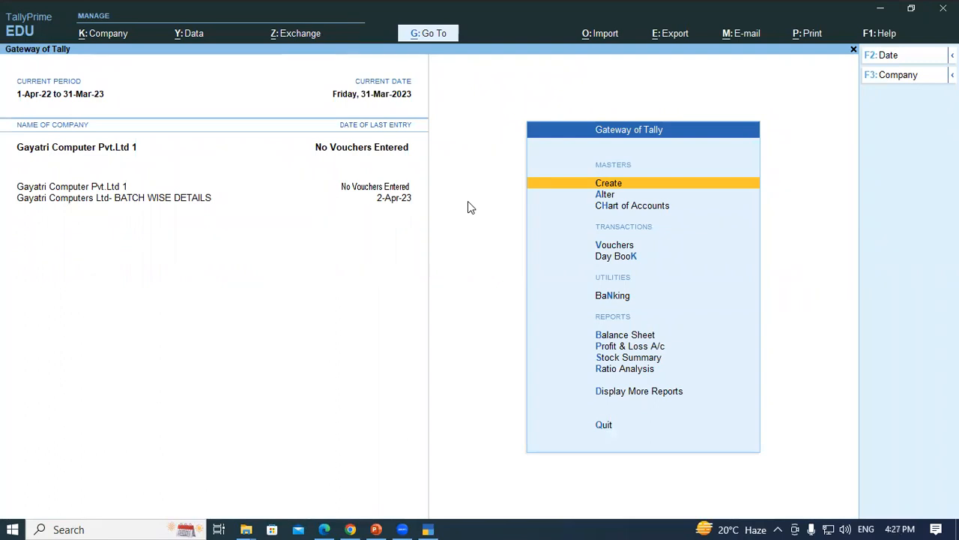
key(Return)
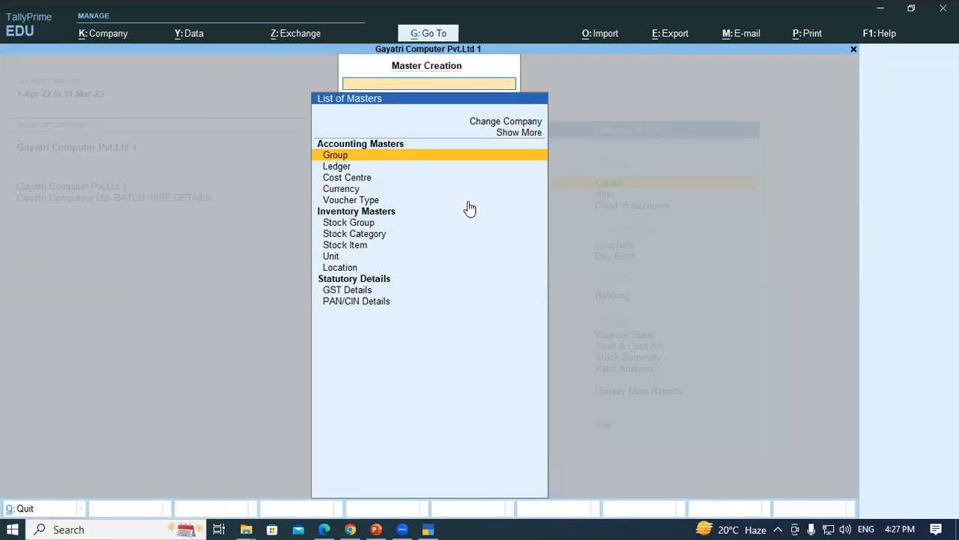
key(Down)
key(Down)
key(Down)
key(Down)
key(Down)
key(Down)
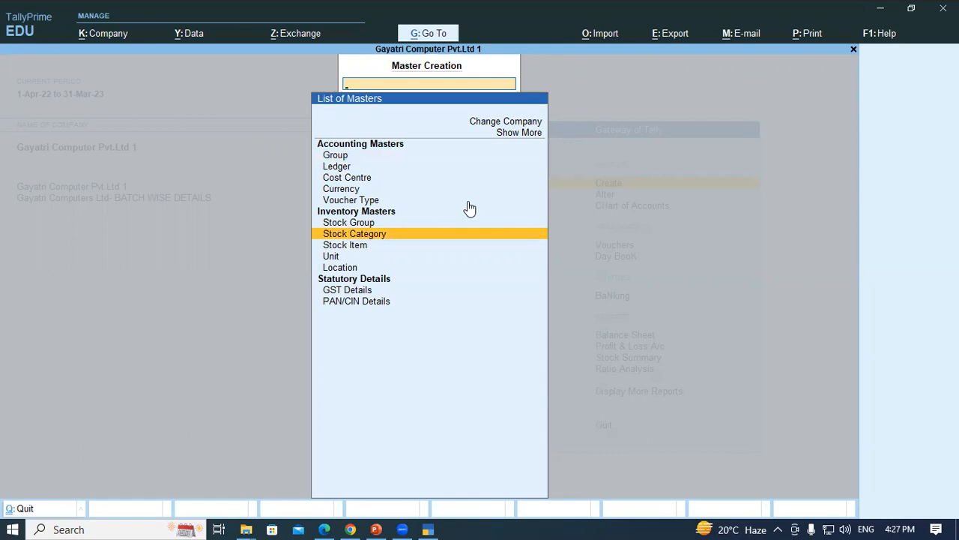
key(Escape)
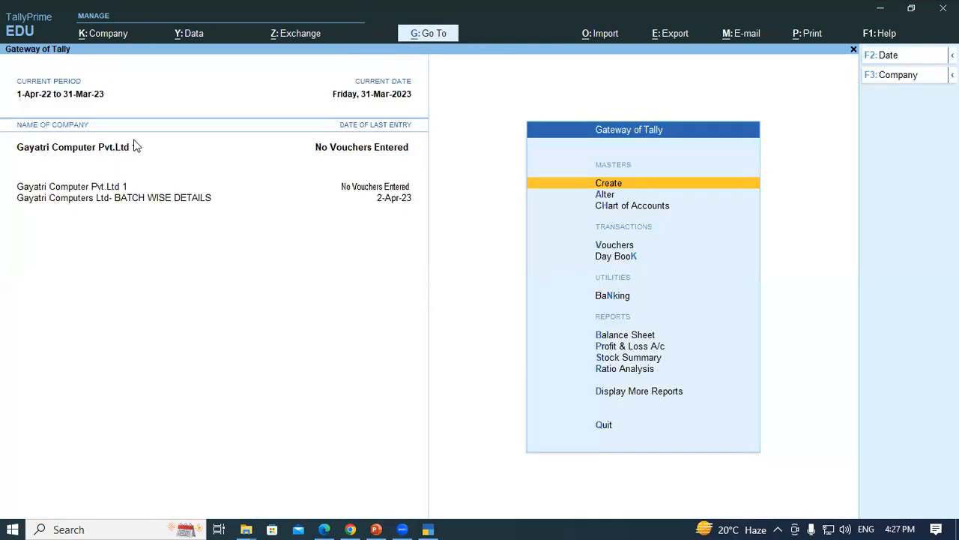
- Switch to the Lab Practices 03 PDF in Edge and select the Lenovo k6 Note's stock group name, Smart Phone
click(324, 529)
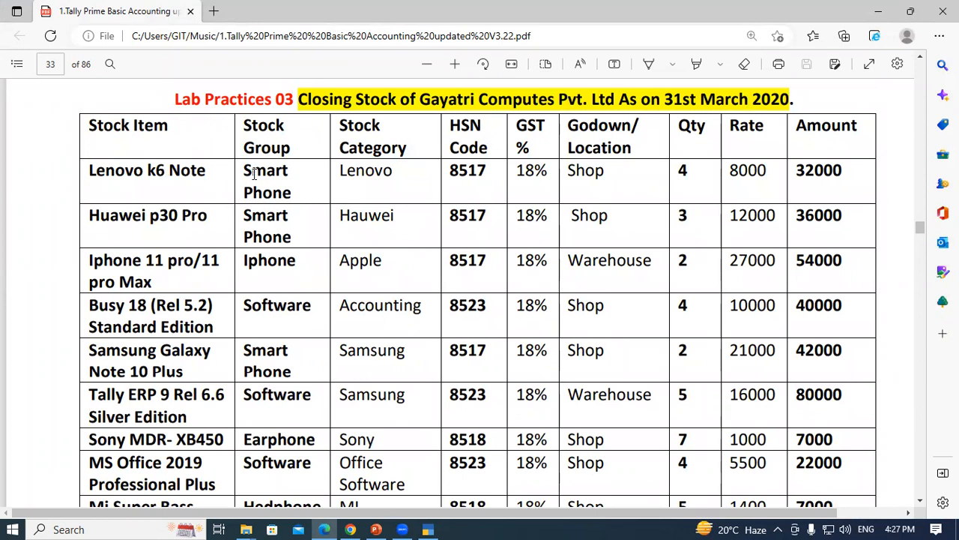
drag(244, 172, 292, 193)
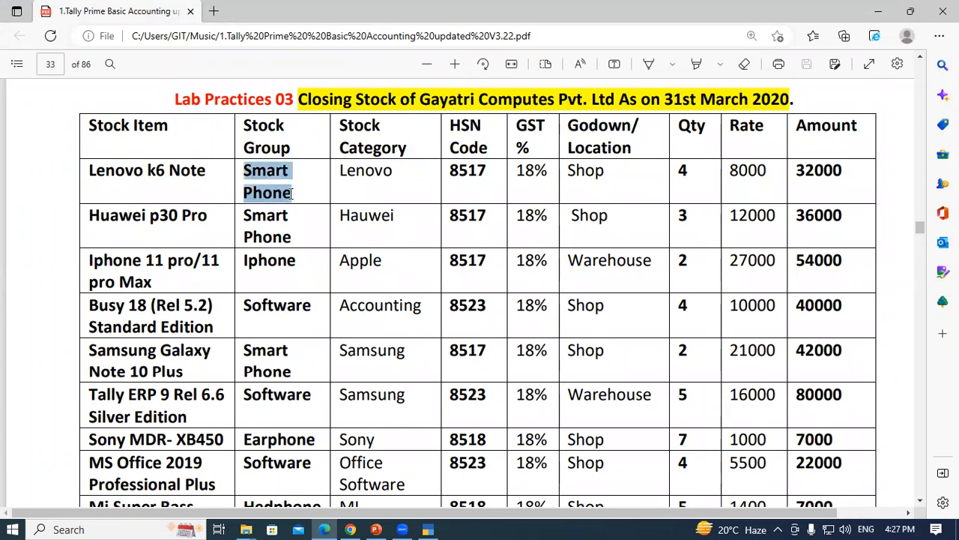
click(292, 193)
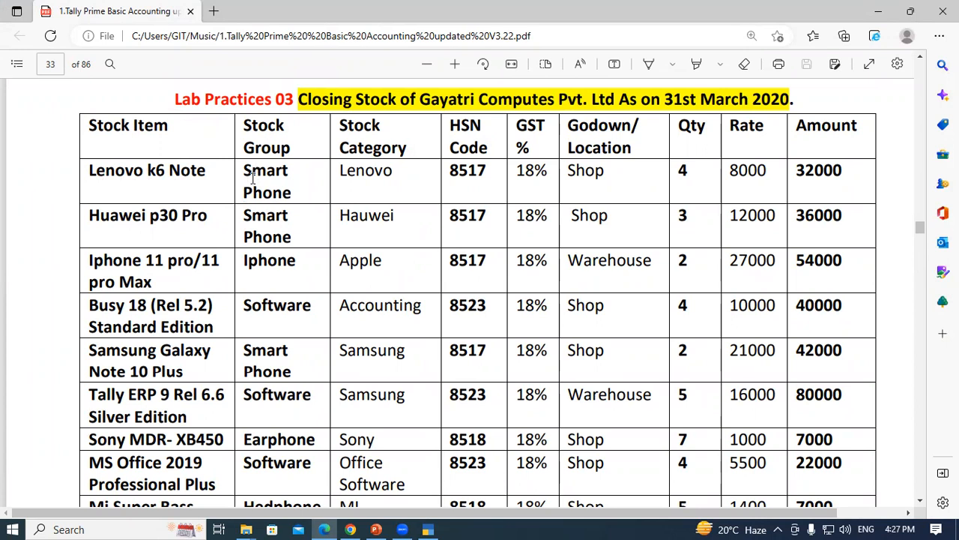
drag(244, 169, 296, 197)
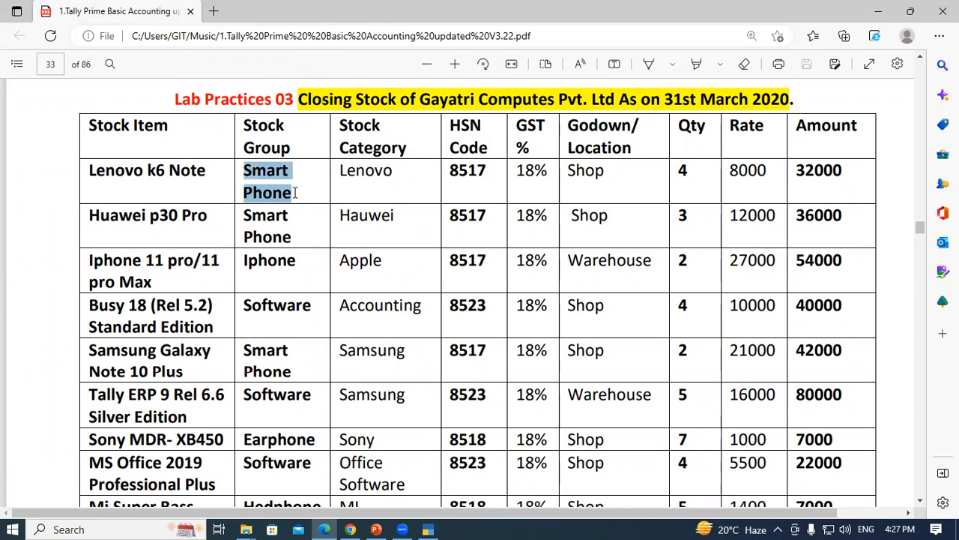
- Return to TallyPrime and start a new stock group named Smart Phone under Primary, without adding item quantities
key(alt+Tab)
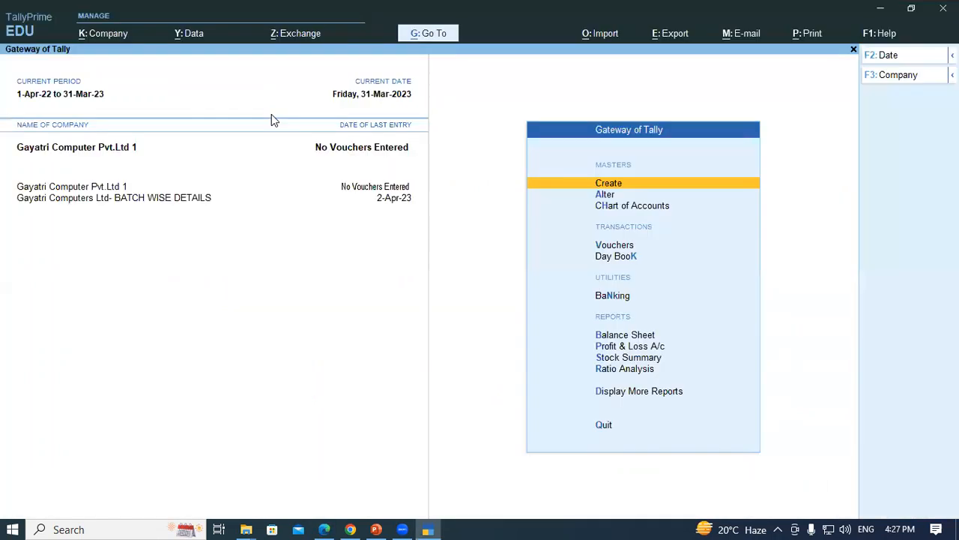
key(Return)
key(Down)
key(Down)
key(Down)
key(Down)
key(Down)
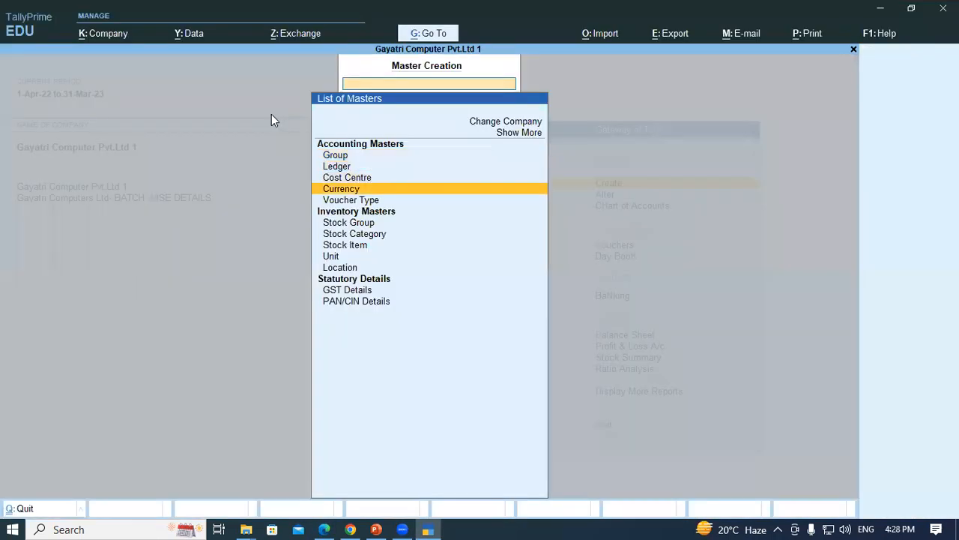
key(Down)
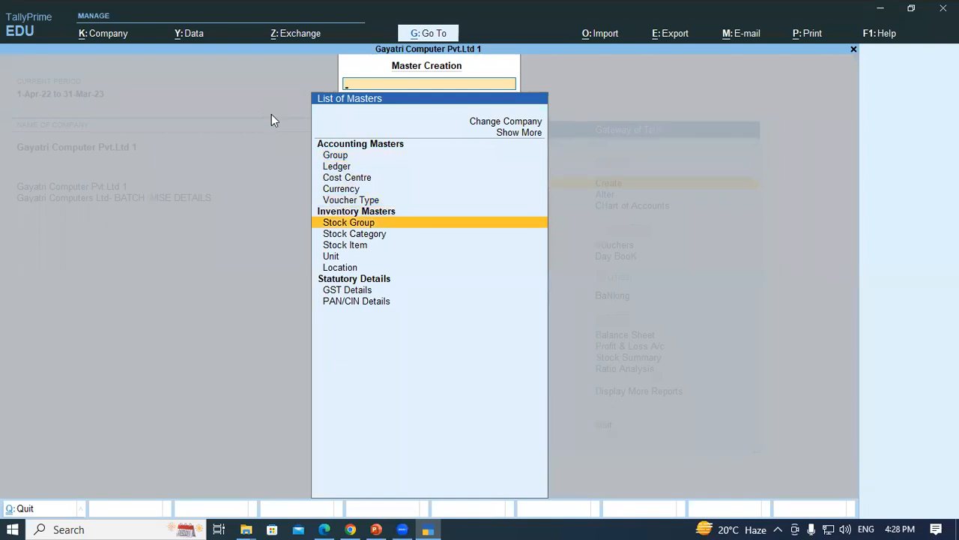
key(Return)
text(Smart Phone)
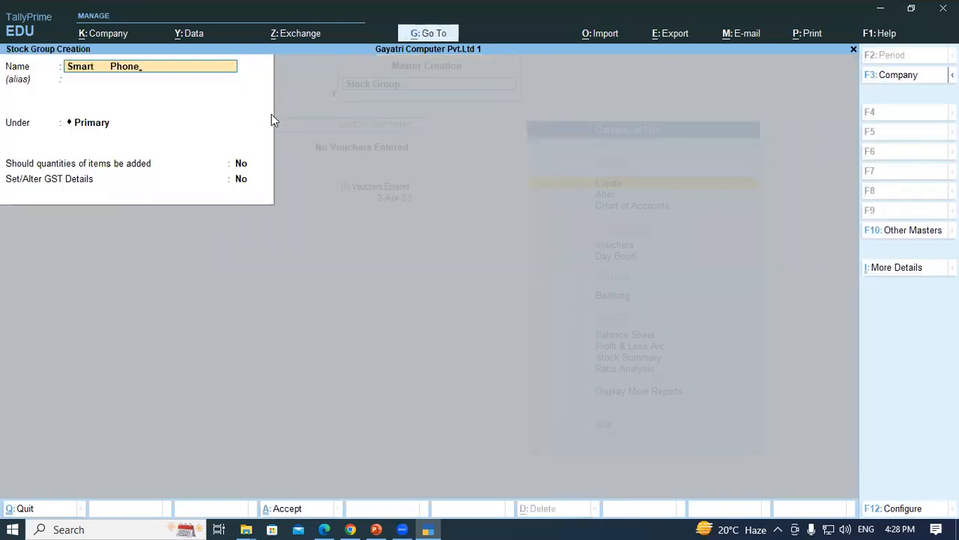
key(Return)
key(Return)
key(Return)
key(Return)
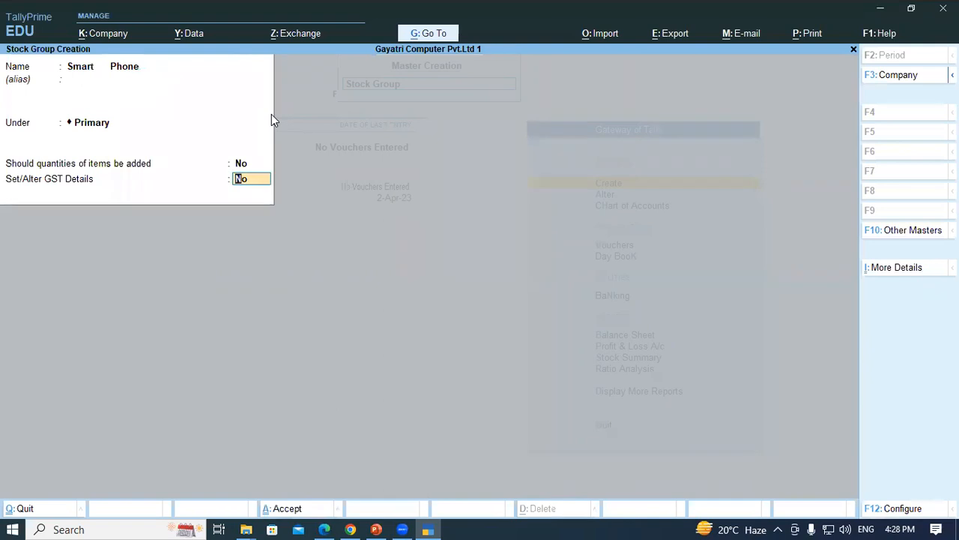
- Enable GST details for the Smart Phone group, with description Smart Phone and HSN/SAC 8517
text(y)
key(Return)
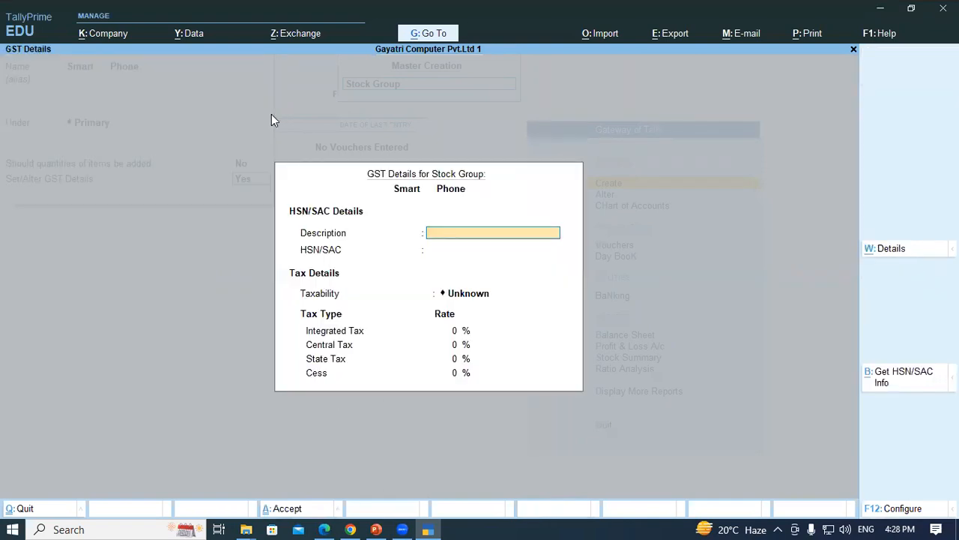
key(ctrl+r)
key(Return)
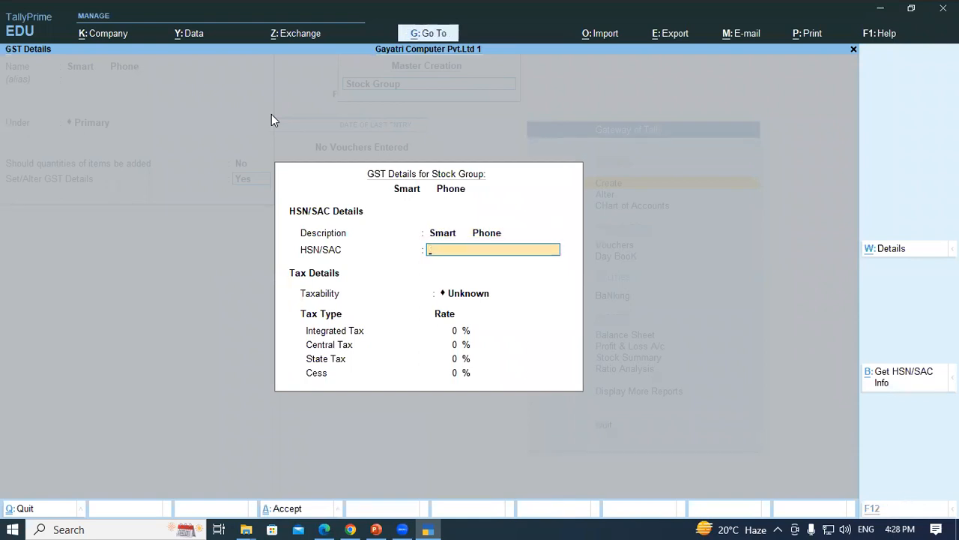
key(alt+Tab)
key(alt+Tab)
text(8517)
key(Return)
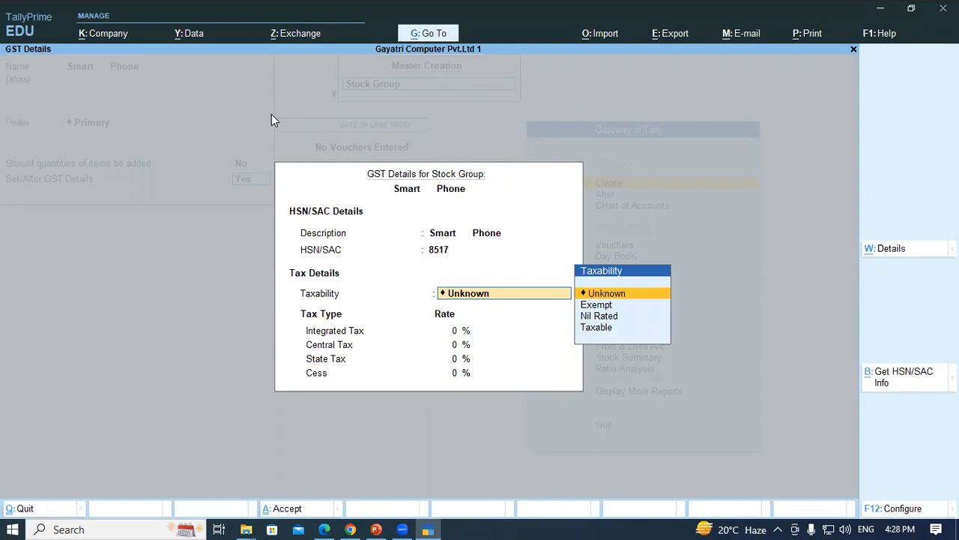
- Make the Smart Phone group Taxable with 18% integrated tax and save the stock group
key(Down)
key(Down)
key(Down)
key(Return)
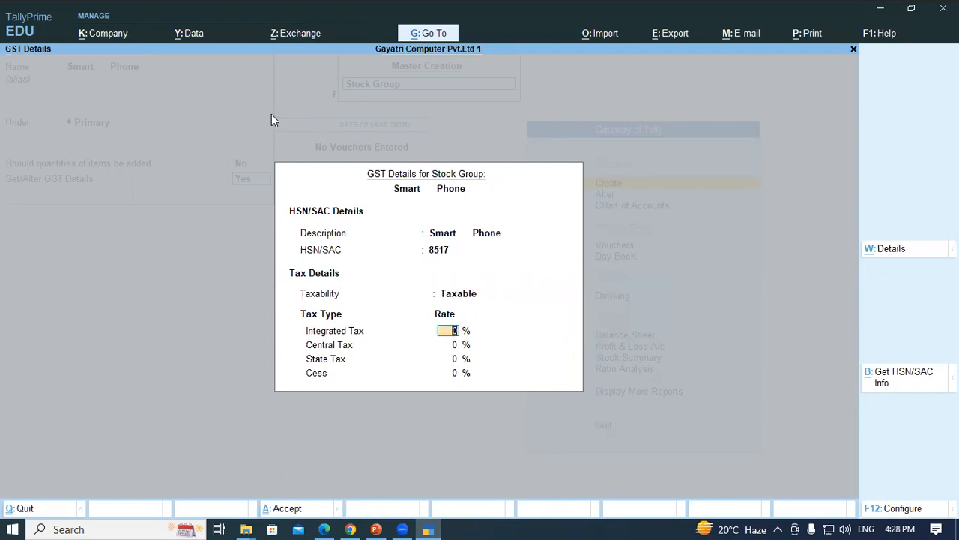
key(alt+Tab)
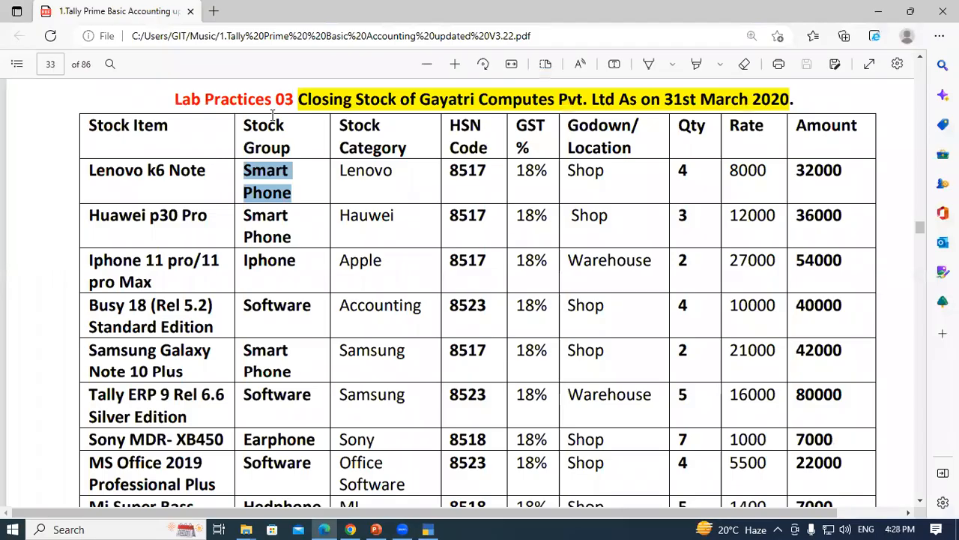
key(alt+Tab)
text(1)
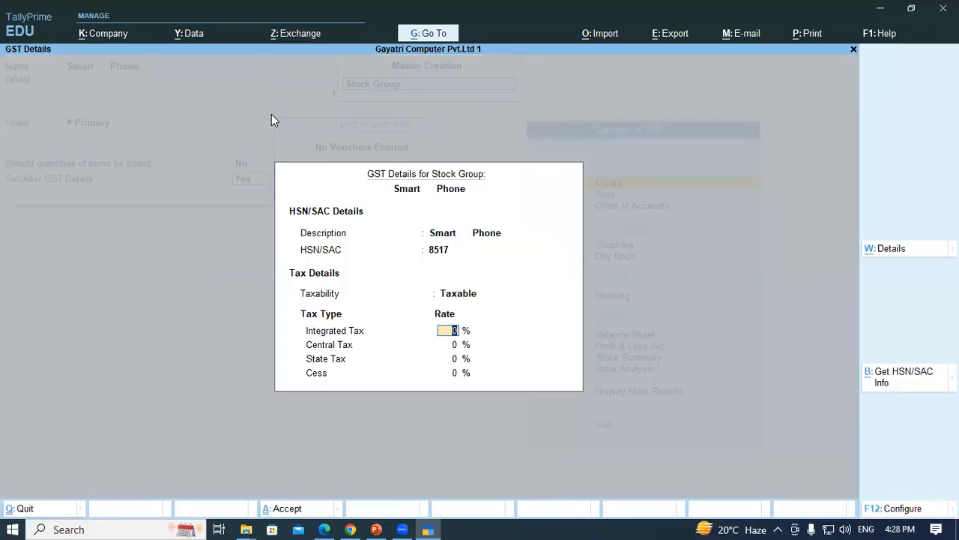
text(8)
key(Return)
key(Return)
key(Return)
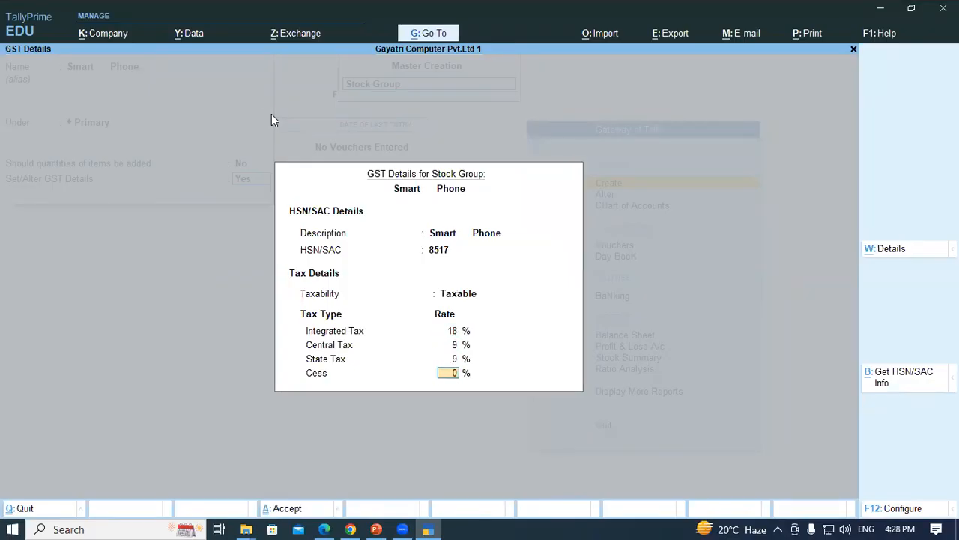
key(Return)
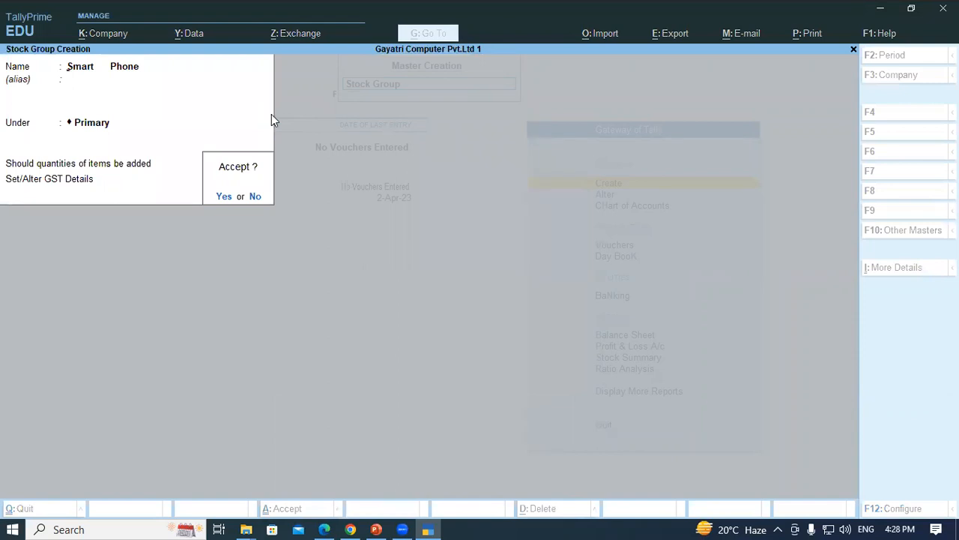
key(Return)
- Copy the stock group name Iphone from the PDF table and use it for a new TallyPrime stock group under Primary
key(alt+Tab)
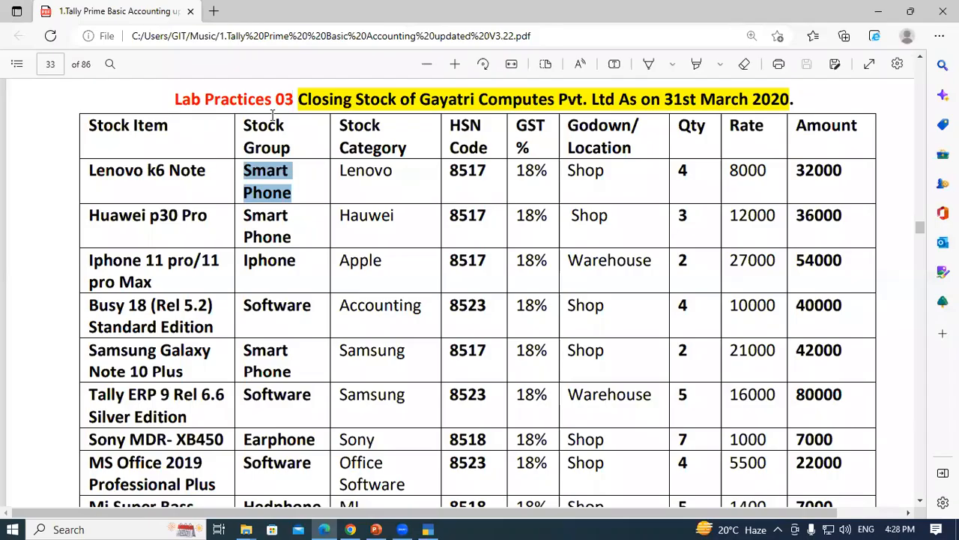
drag(245, 217, 291, 229)
click(291, 228)
drag(241, 260, 317, 262)
key(ctrl+c)
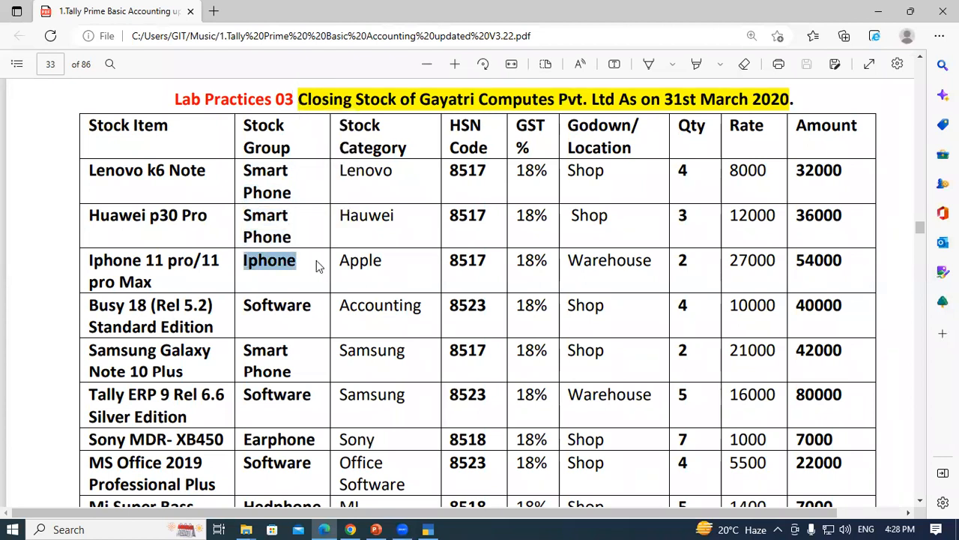
key(alt+Tab)
key(ctrl+v)
key(Return)
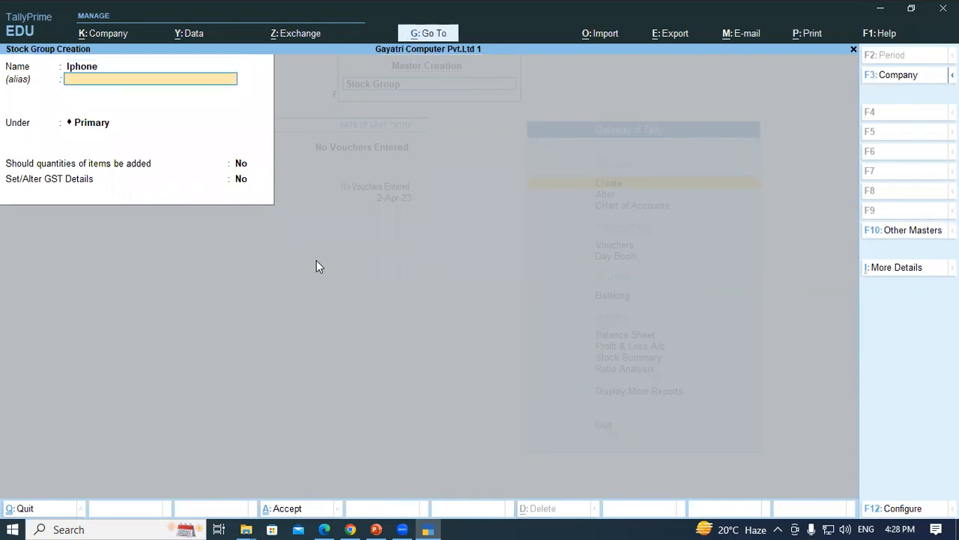
key(Return)
key(Return)
key(Return)
- Enable GST details for the Iphone group, with description Iphone and HSN/SAC 8517
key(y)
key(Return)
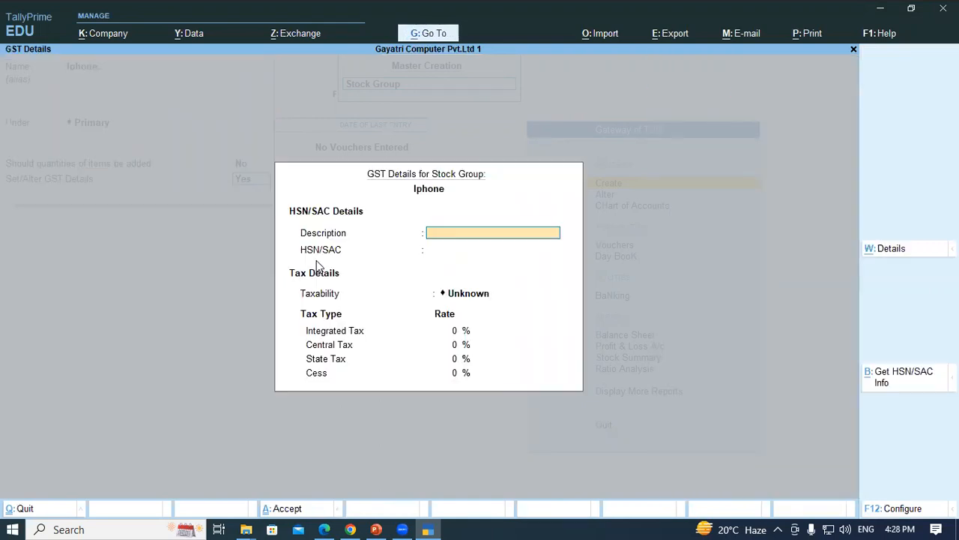
key(ctrl+v)
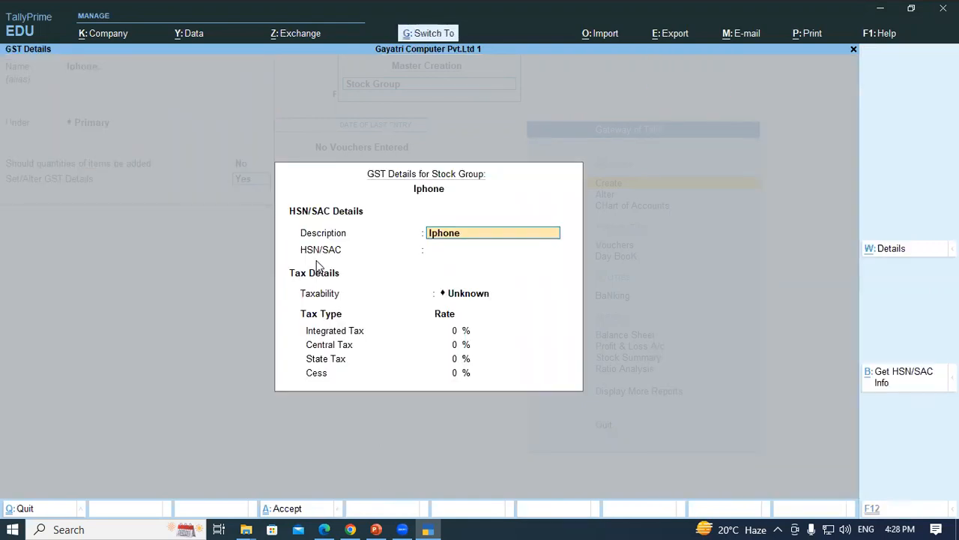
key(Return)
key(alt+Tab)
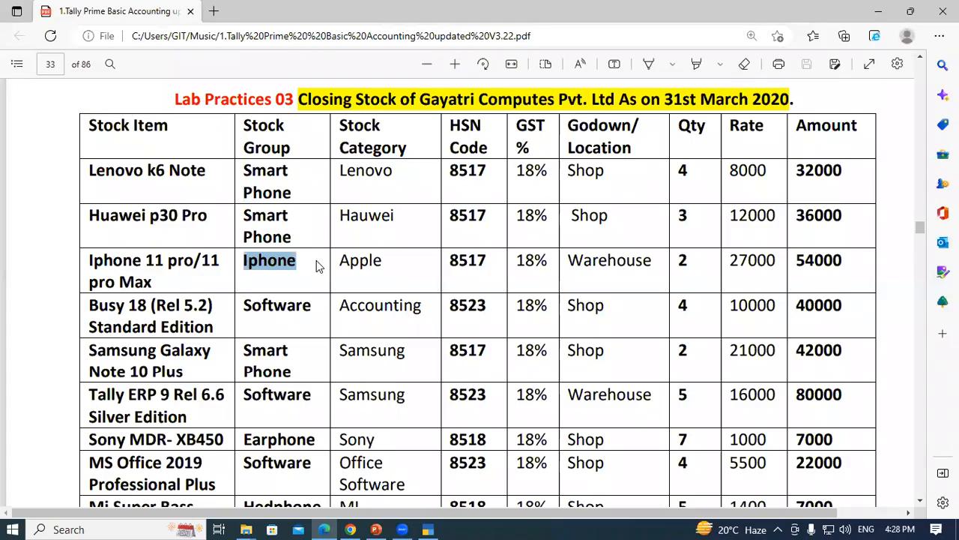
key(alt+Tab)
text(8517)
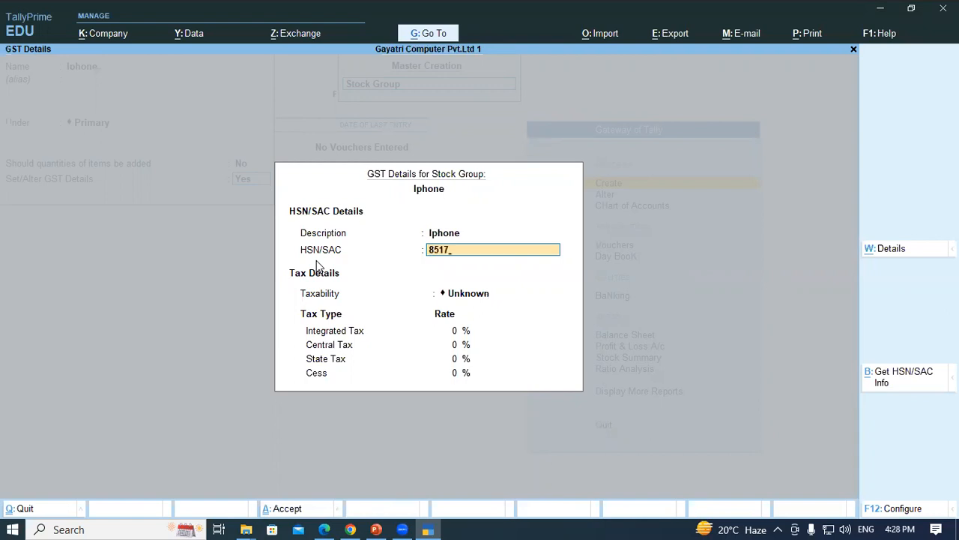
key(Return)
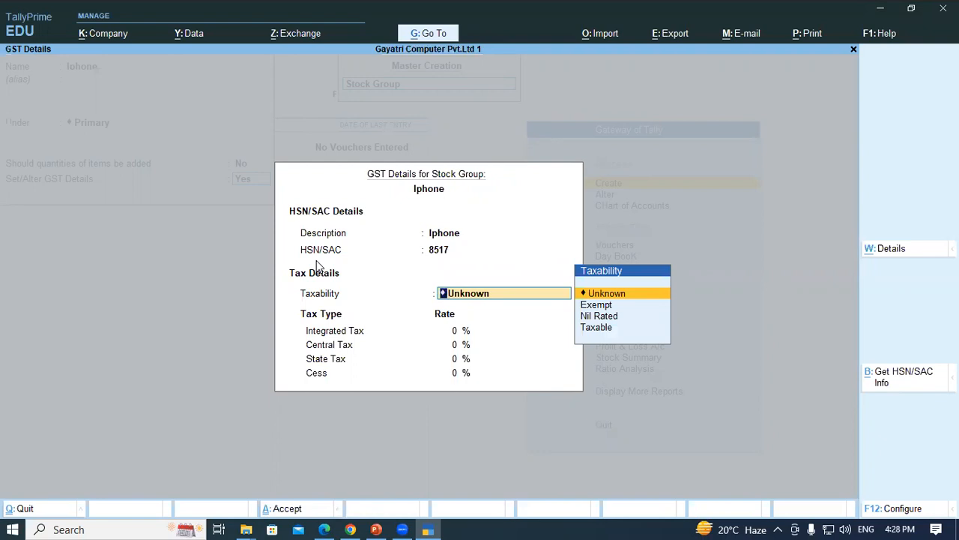
- Make the Iphone group Taxable with 18% integrated tax and save the stock group
key(Down)
key(Down)
key(Down)
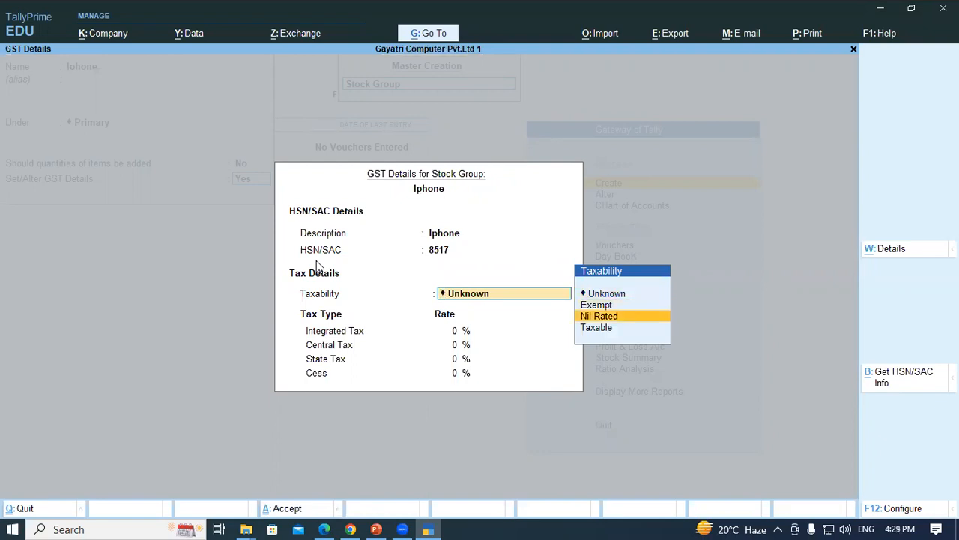
key(Return)
text(18)
key(Return)
key(Return)
key(Return)
key(Return)
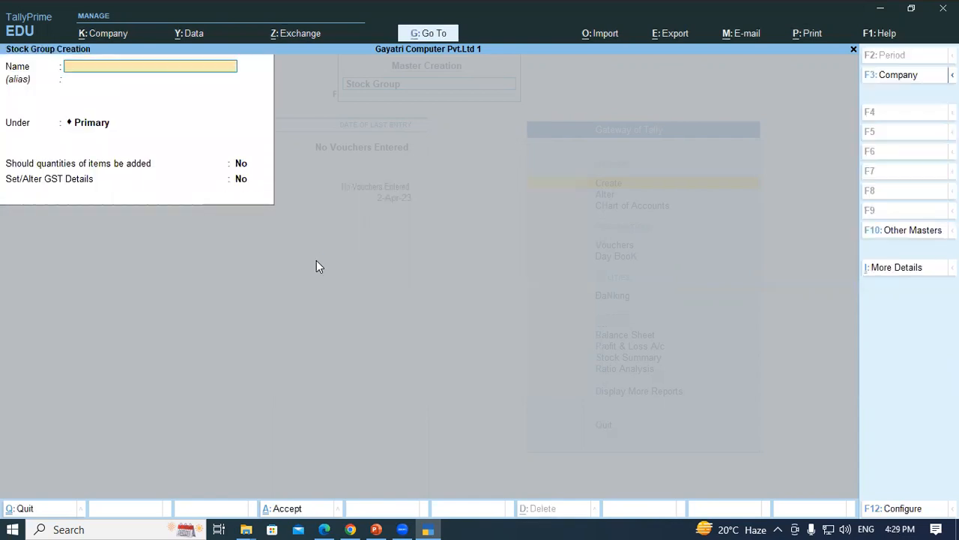
- Copy the stock group name Software from the PDF table and use it for a new TallyPrime stock group under Primary
key(alt+Tab)
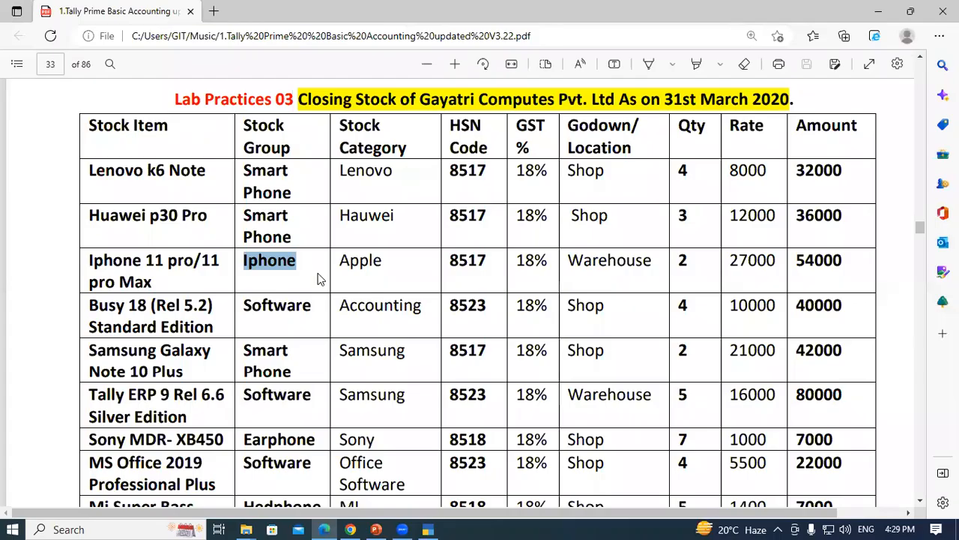
drag(245, 304, 310, 310)
key(ctrl+c)
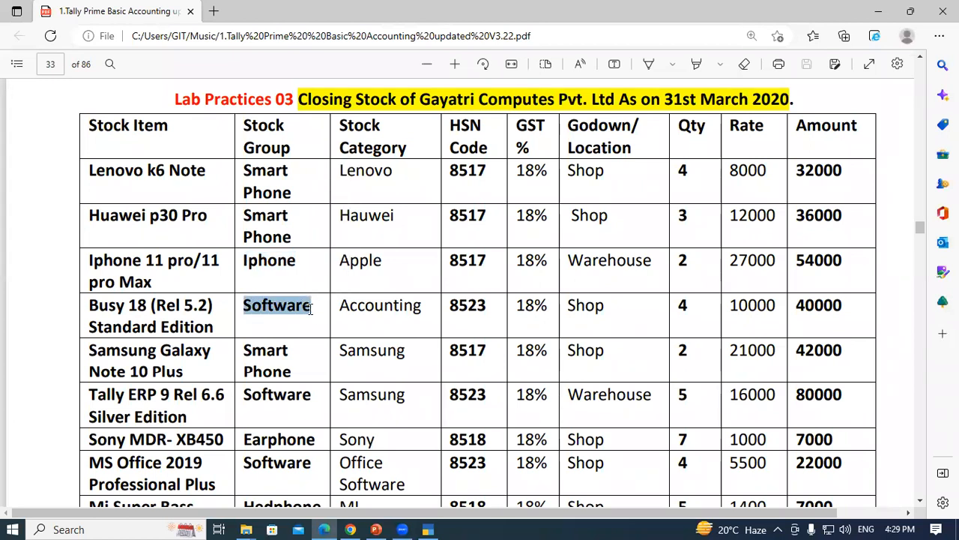
key(alt+Tab)
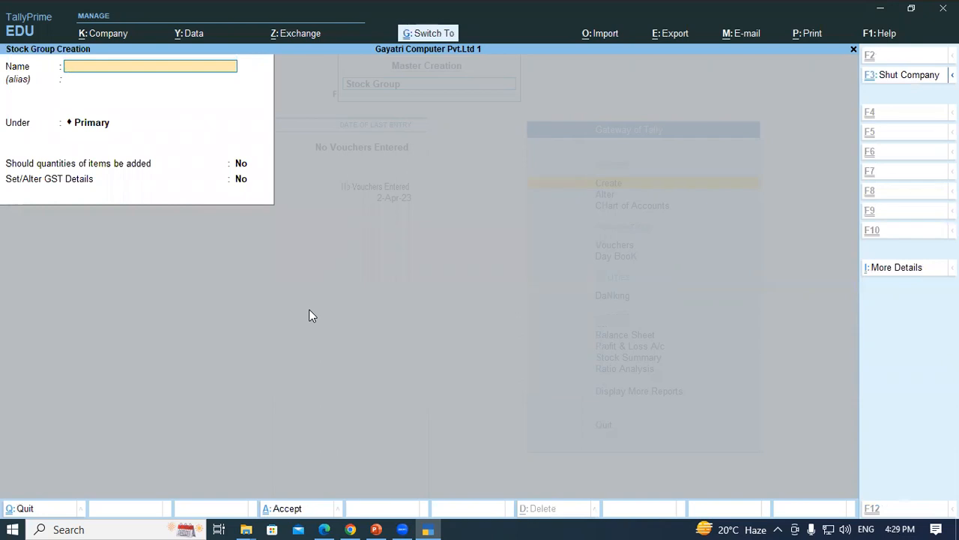
key(ctrl+v)
key(Return)
key(Return)
key(Return)
- Enable GST details for the Software group, with description Software and HSN/SAC 8523
key(y)
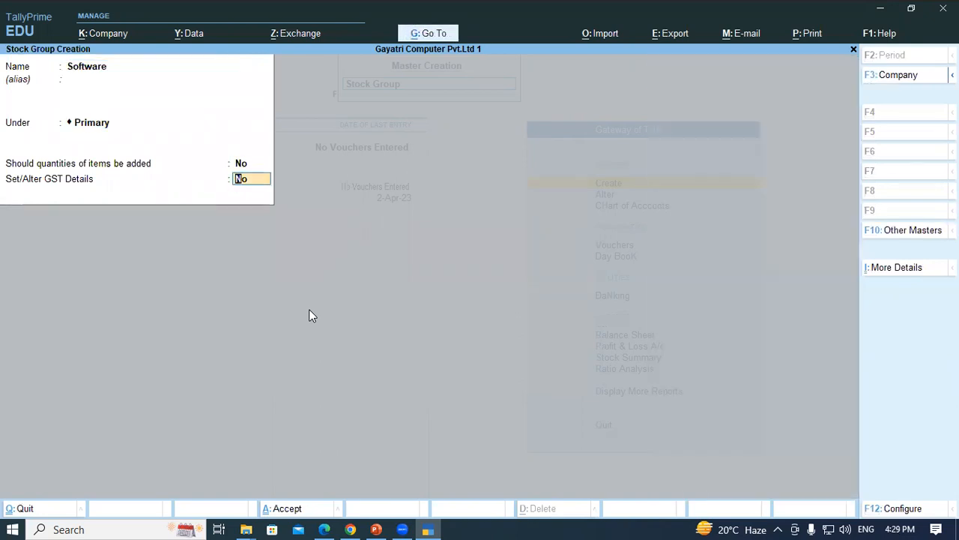
key(Return)
key(ctrl+v)
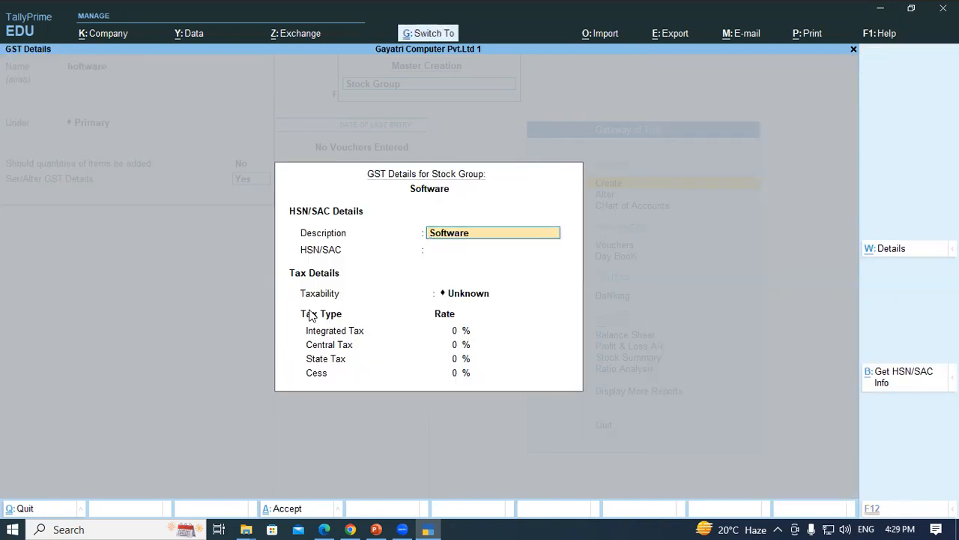
key(Return)
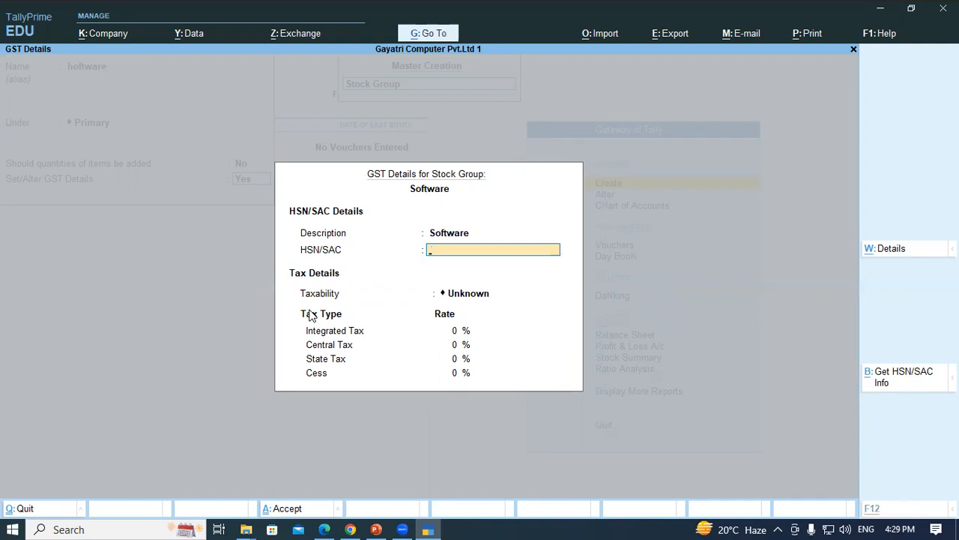
key(alt+Tab)
key(alt+Tab)
text(8523)
key(Return)
- Make the Software group Taxable with 18% integrated tax and save the stock group
text(t)
key(Return)
text(18)
key(Return)
key(Return)
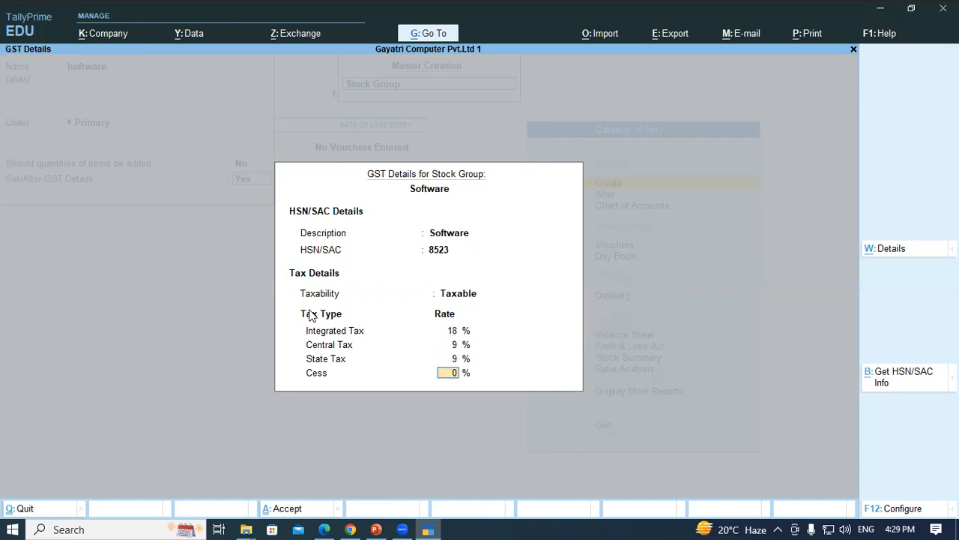
key(Return)
key(Return)
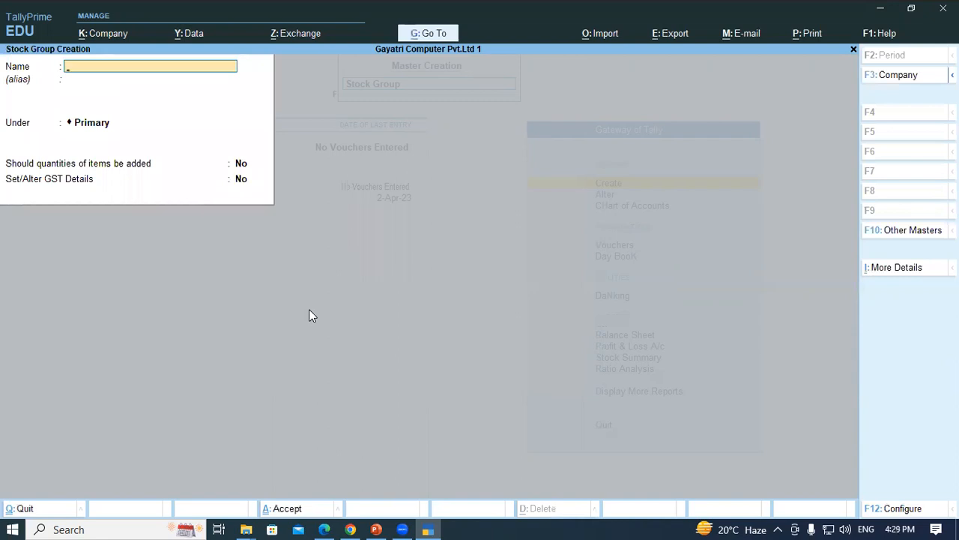
- Copy the stock group name Earphone from the PDF table and use it for a new TallyPrime stock group under Primary
key(alt+Tab)
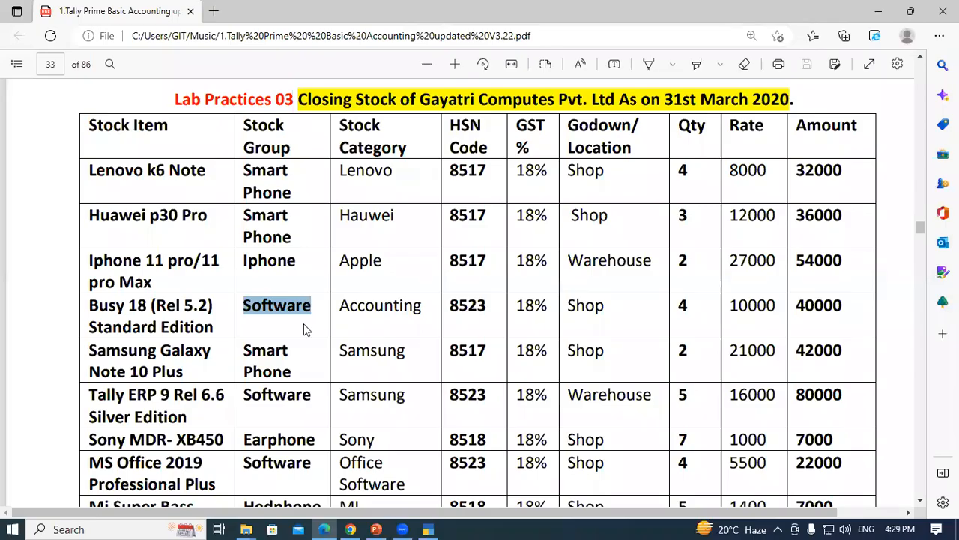
scroll(304, 326, down, 2)
double_click(256, 215)
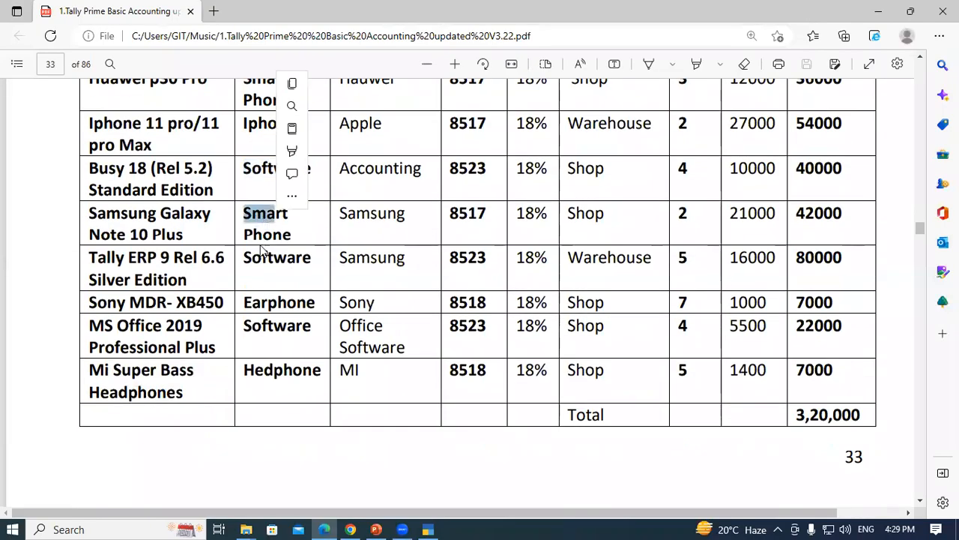
drag(245, 259, 302, 260)
click(302, 260)
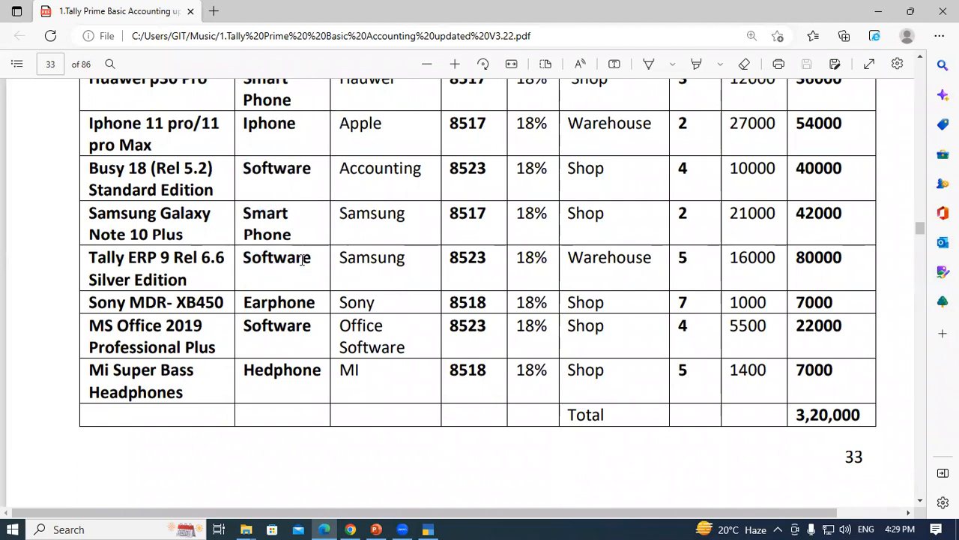
double_click(279, 303)
key(ctrl+c)
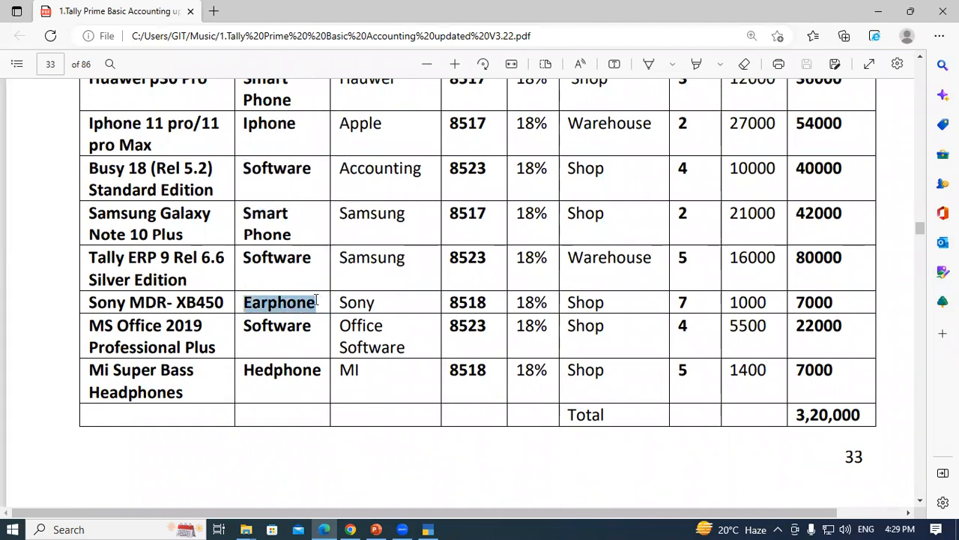
key(alt+Tab)
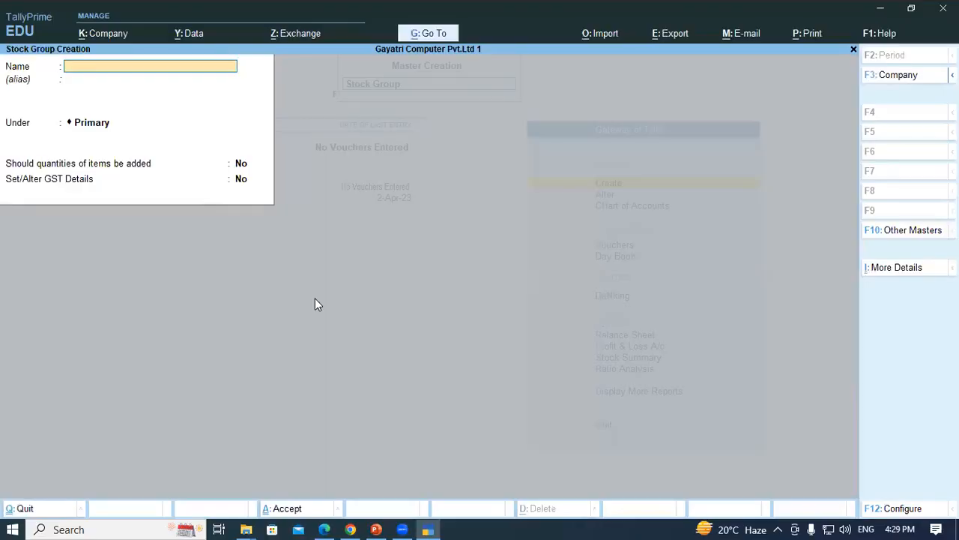
key(ctrl+v)
key(Return)
key(Return)
key(Return)
key(Return)
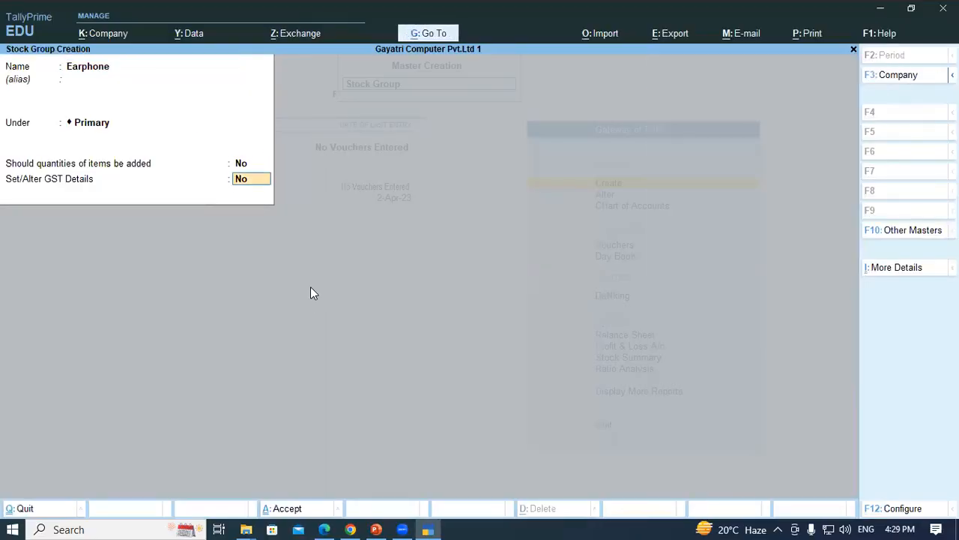
- Enable GST details for the Earphone group, with description Earphone and HSN/SAC 8518
key(y)
key(Return)
key(ctrl+v)
key(Return)
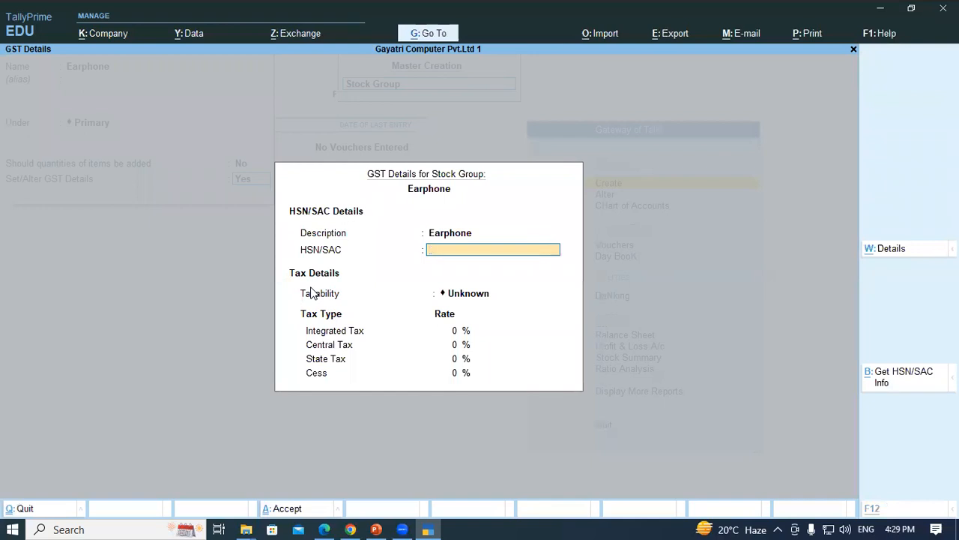
key(alt+Tab)
key(alt+Tab)
text(8518)
key(Return)
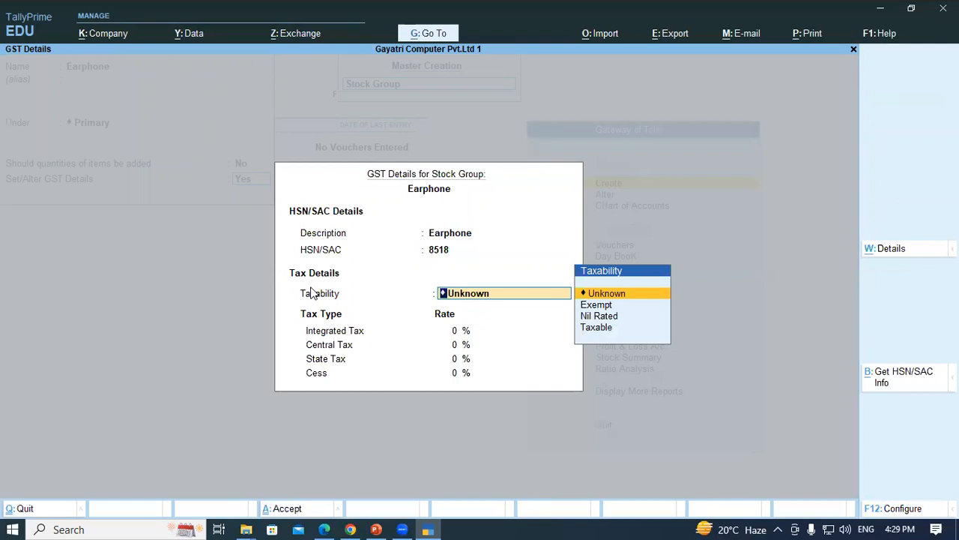
- Make the Earphone group Taxable with 18% integrated tax and save the stock group
text(t)
key(Return)
text(18)
key(Return)
key(Return)
key(Return)
key(Return)
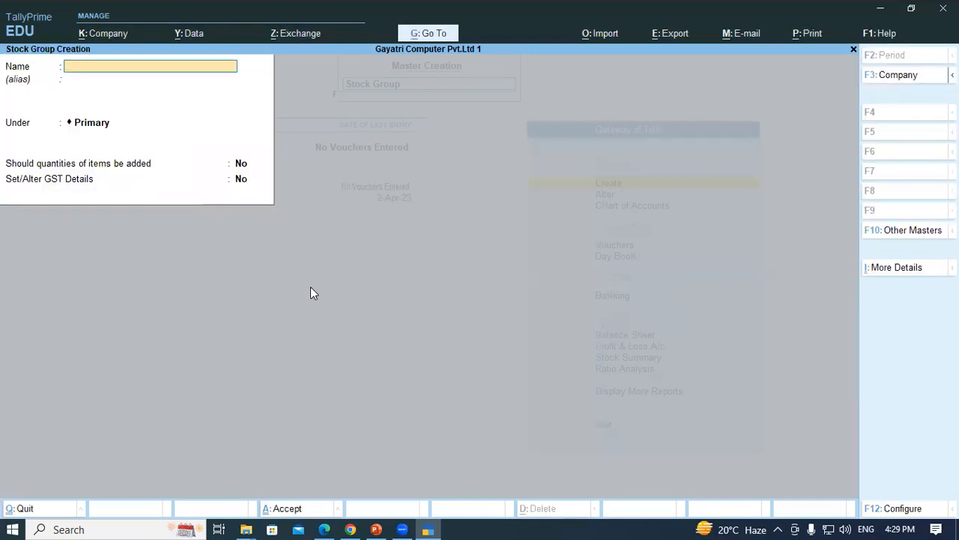
- Copy the stock group name Hedphone from the PDF table and use it for a new TallyPrime stock group under Primary
key(alt+Tab)
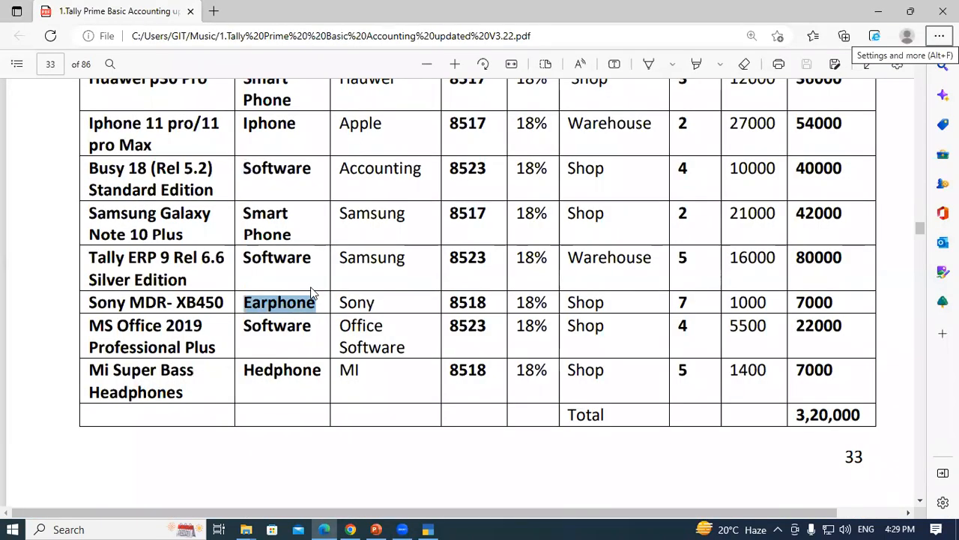
drag(244, 327, 311, 339)
click(302, 356)
drag(245, 374, 320, 375)
key(ctrl+c)
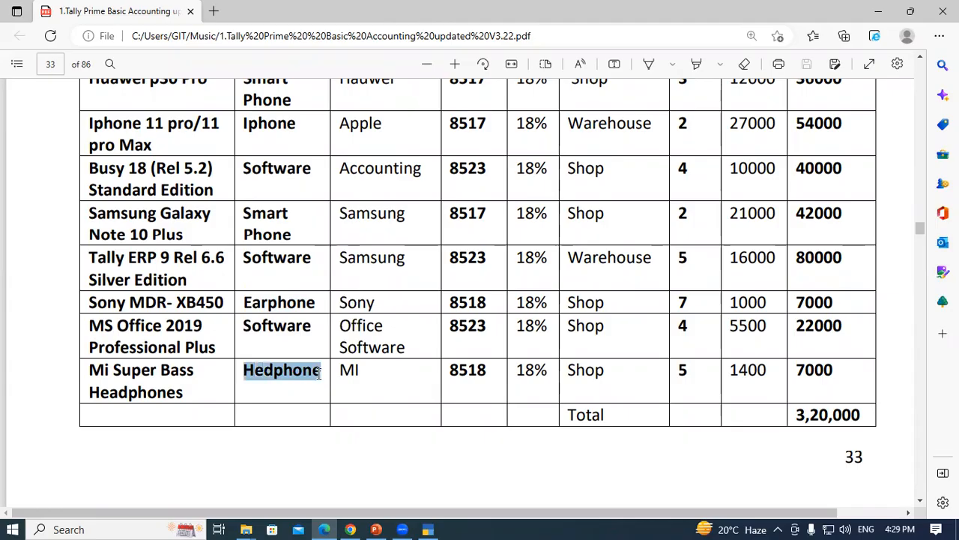
key(alt+Tab)
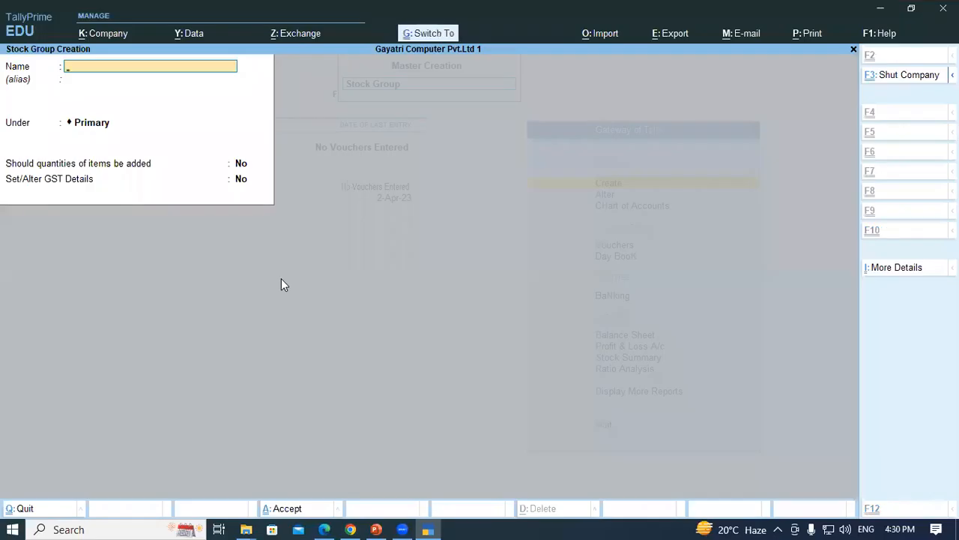
key(ctrl+v)
key(Return)
key(Return)
key(Return)
key(Return)
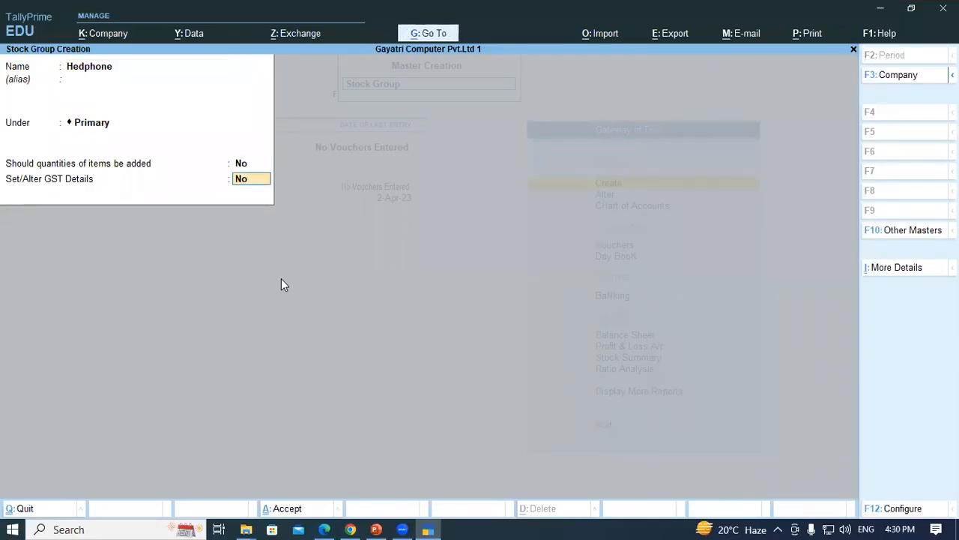
- Enable GST details for the Hedphone group, with description Hedphone and HSN/SAC 8518
key(y)
key(ctrl+v)
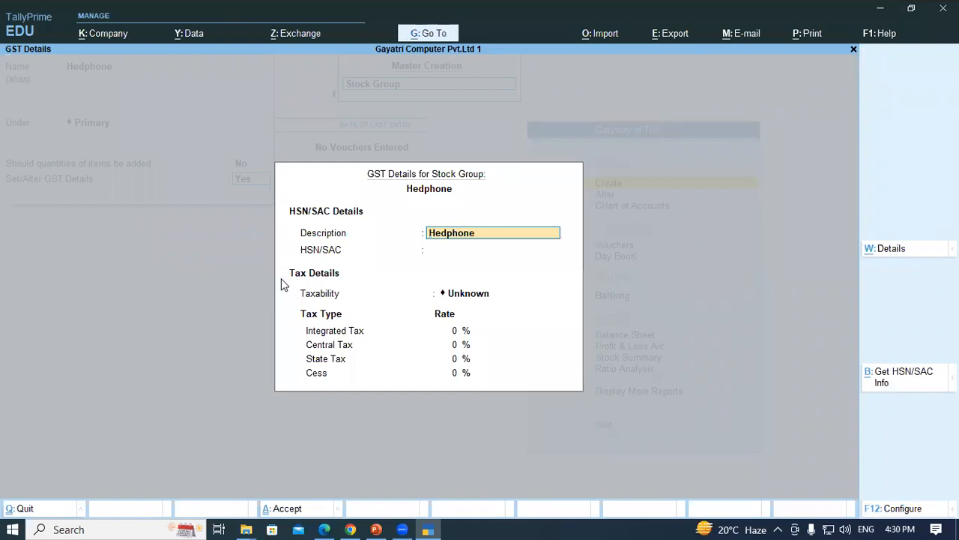
key(Return)
key(alt+Tab)
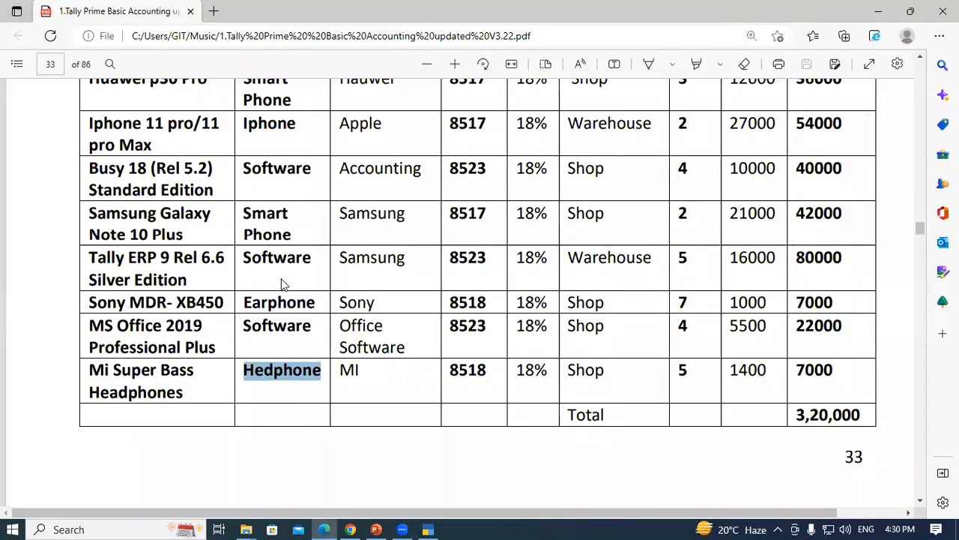
key(alt+Tab)
text(8518)
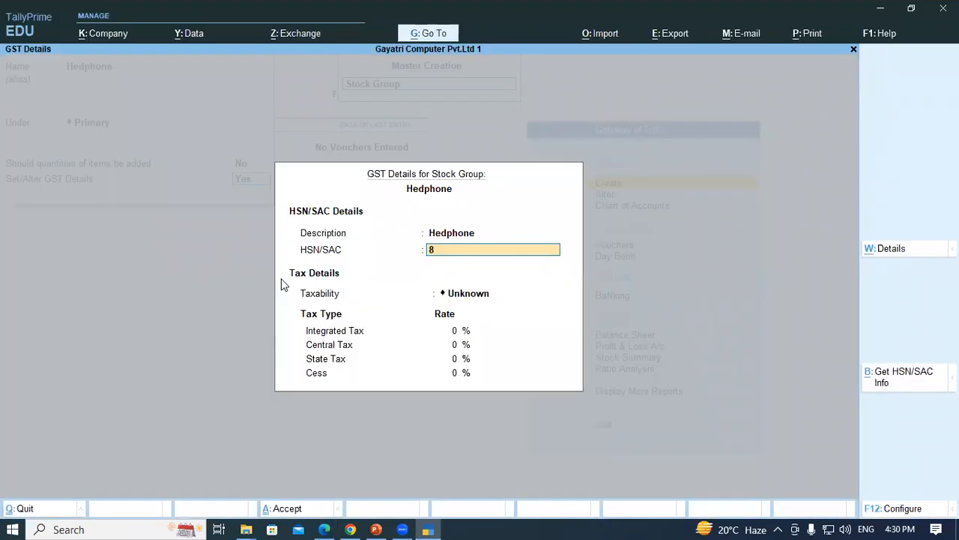
key(Return)
key(ctrl+a)
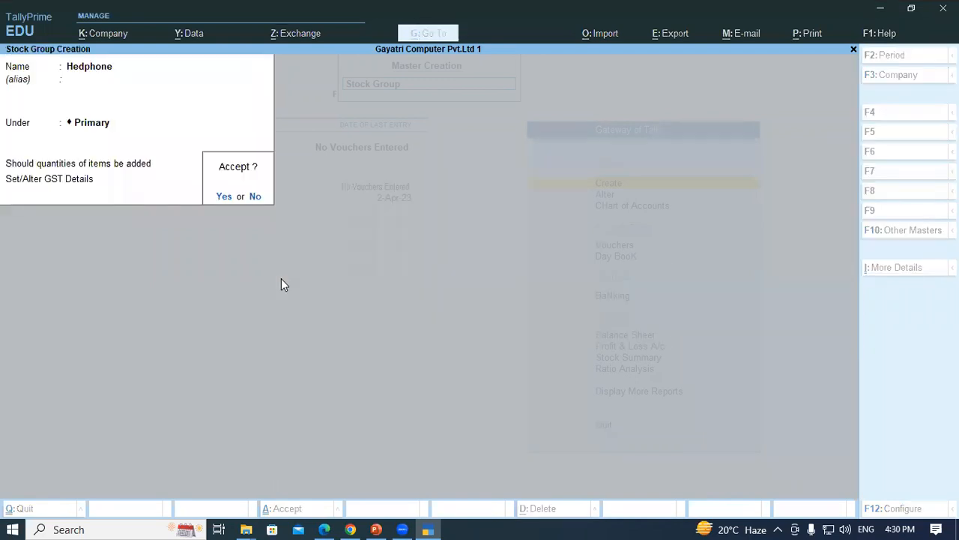
key(n)
key(Return)
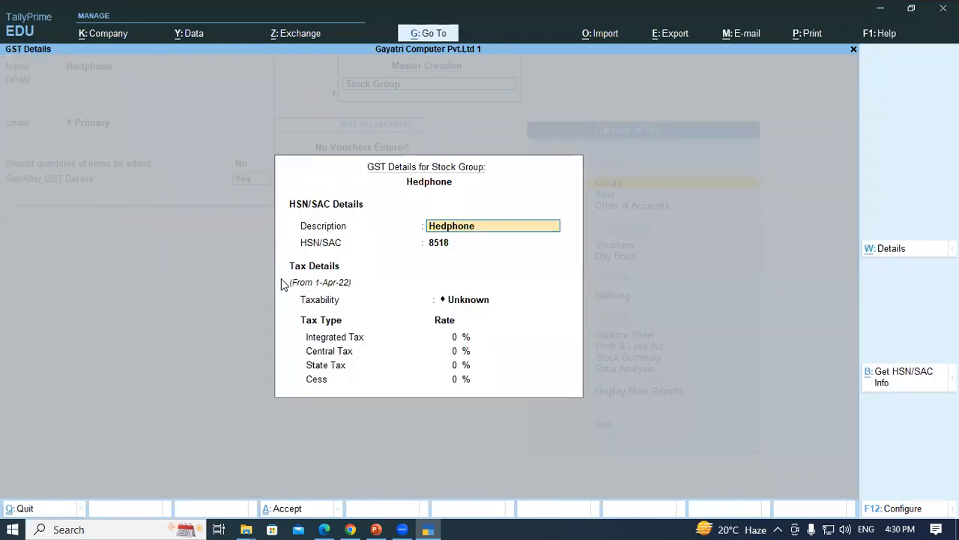
key(Return)
key(Return)
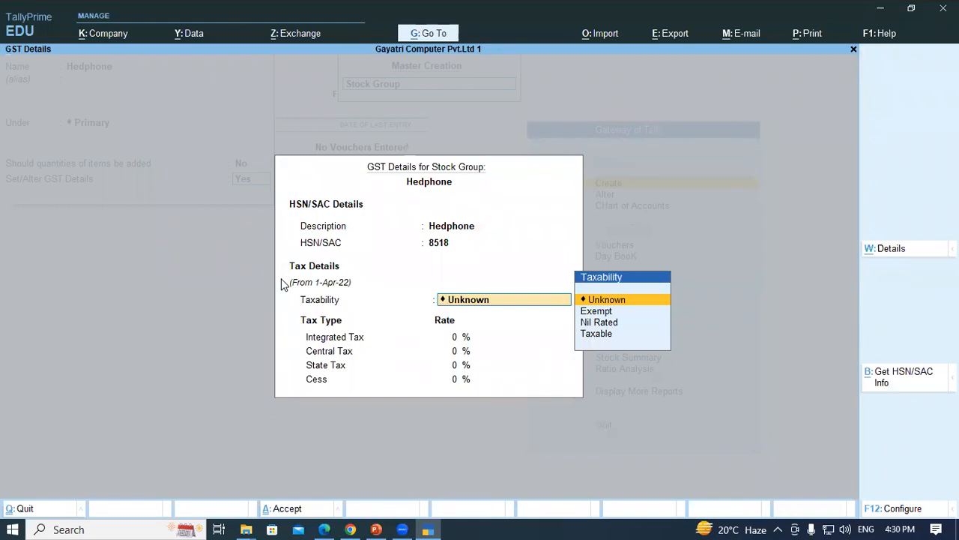
- Make the Hedphone group Taxable with 18% integrated tax, applicable from 31-Mar-23, and save the stock group
key(Down)
key(Down)
key(Down)
key(Return)
text(1)
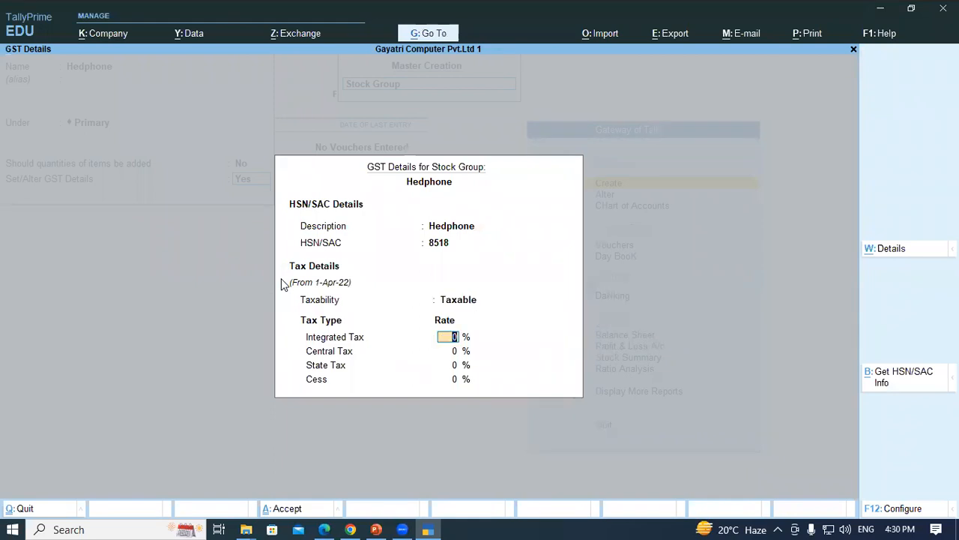
text(8)
key(Return)
key(Return)
key(Return)
key(Return)
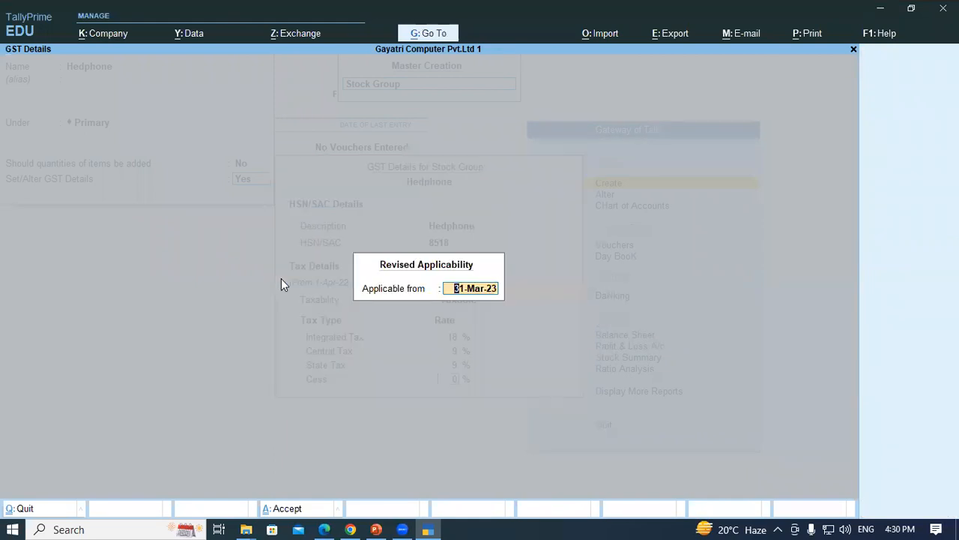
key(Return)
key(Return)
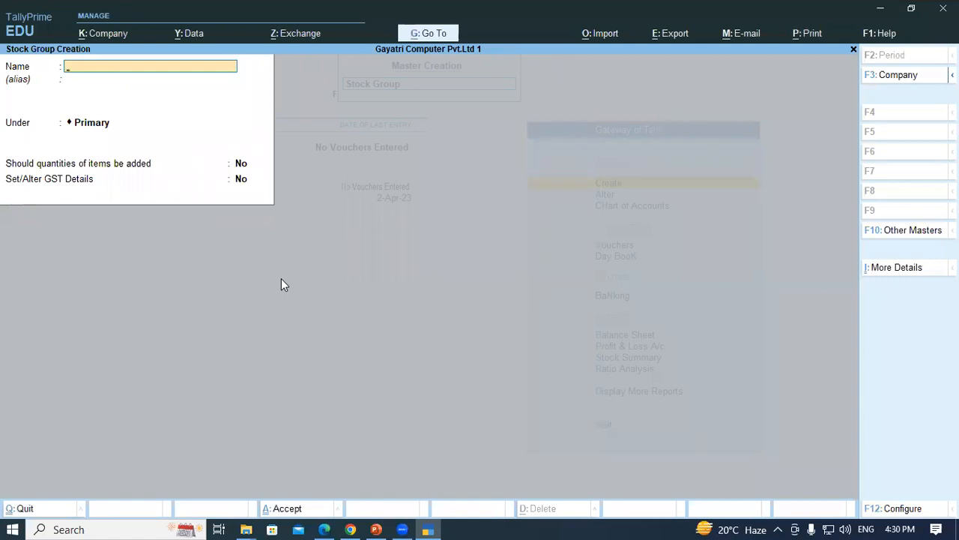
- Switch to the PDF and review the Stock Group column of the closing stock table, starting with Smart Phone
key(alt+Tab)
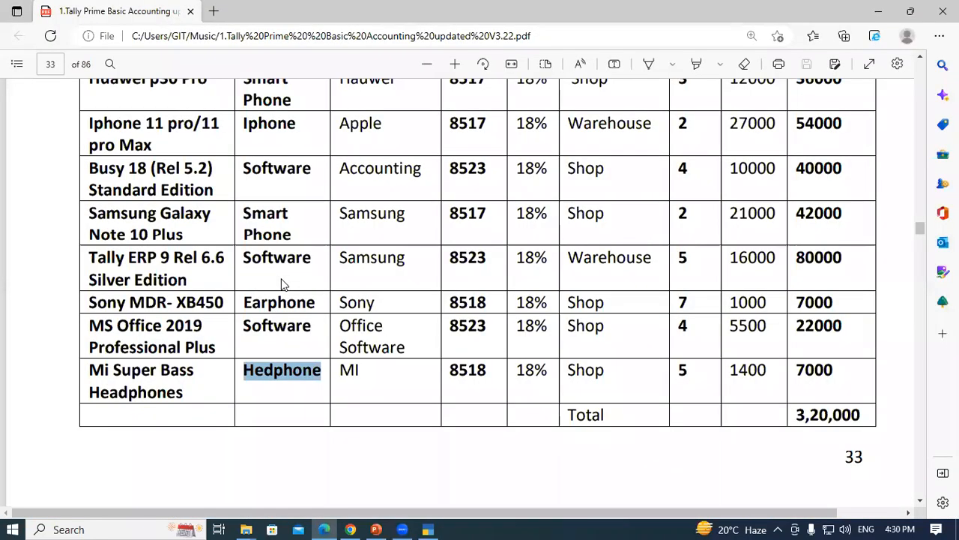
scroll(284, 284, up, 3)
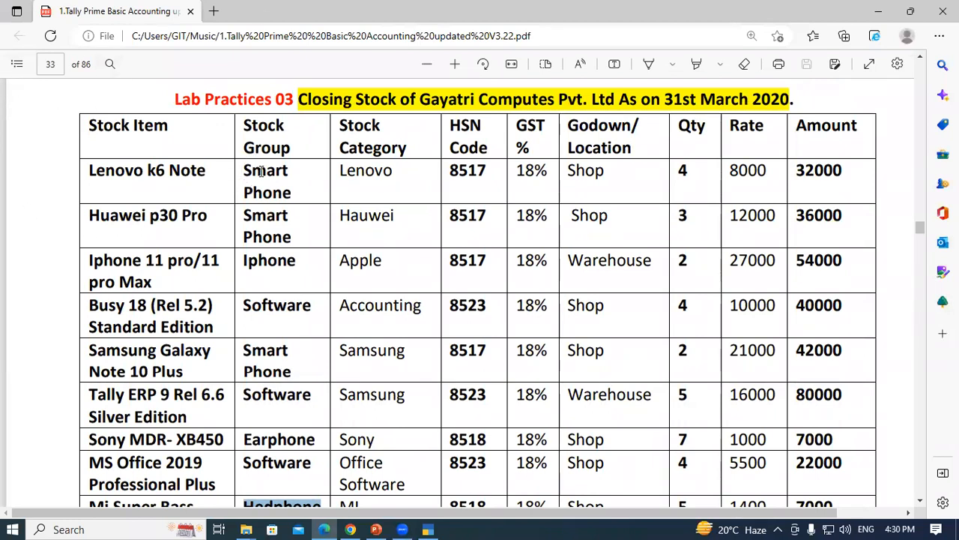
drag(245, 166, 294, 195)
click(293, 195)
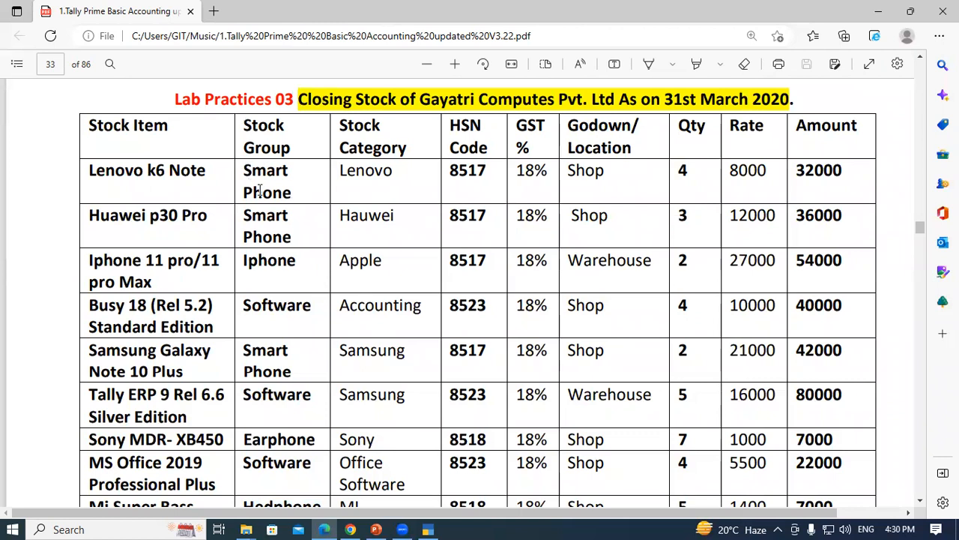
- Copy the stock category name Lenovo from the first row of the PDF table and switch to TallyPrime
drag(447, 171, 571, 180)
click(479, 177)
click(563, 179)
drag(341, 170, 397, 179)
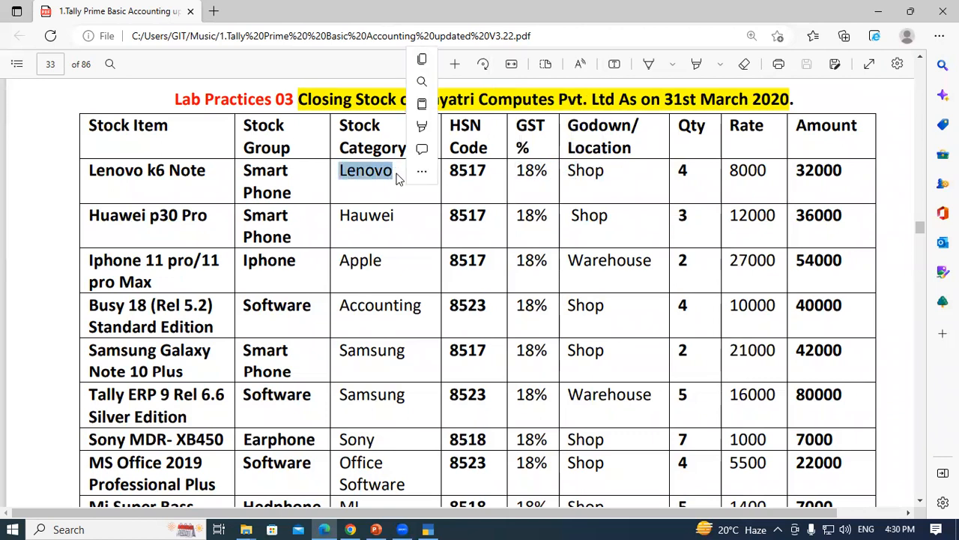
key(ctrl+c)
key(alt+Tab)
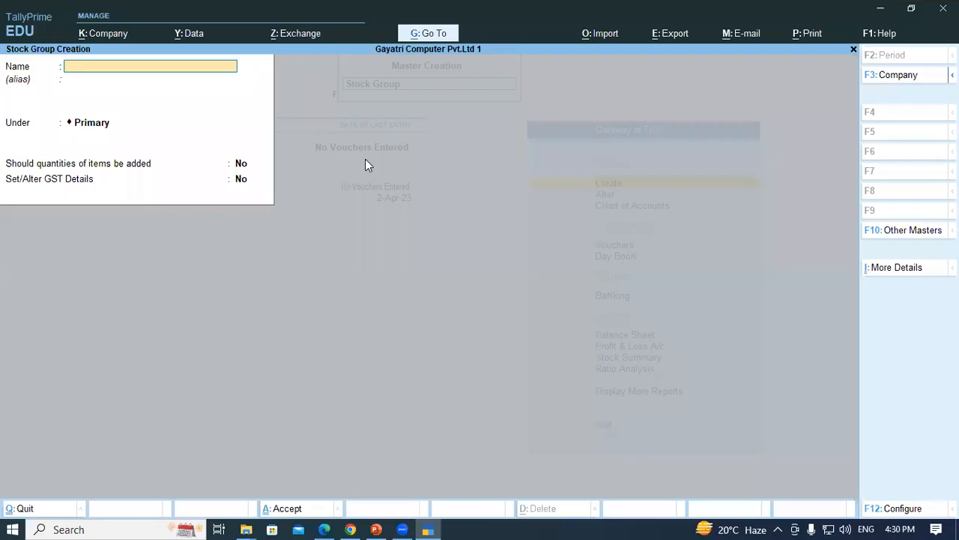
- Leave stock group creation and create the stock category Lenovo under Primary with the copied name
key(Escape)
key(Return)
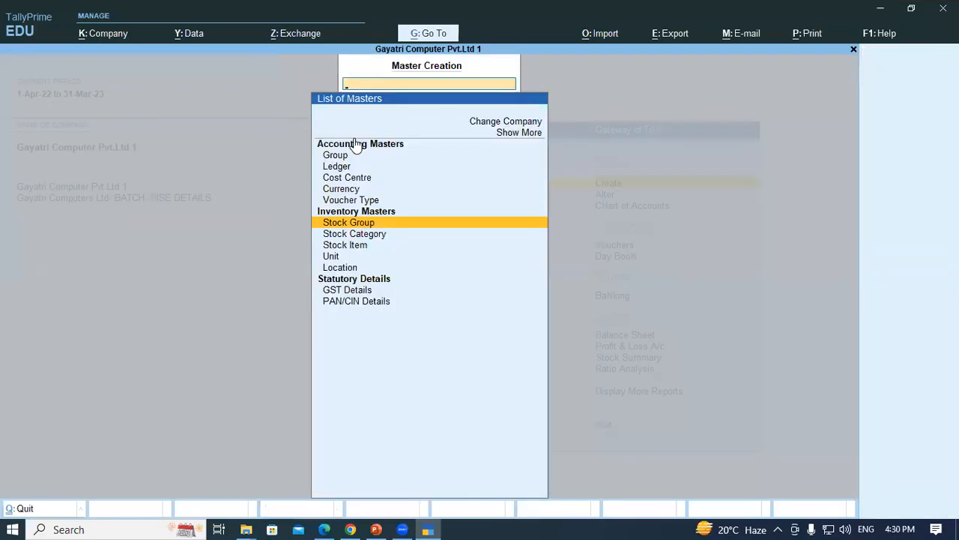
key(Down)
key(Return)
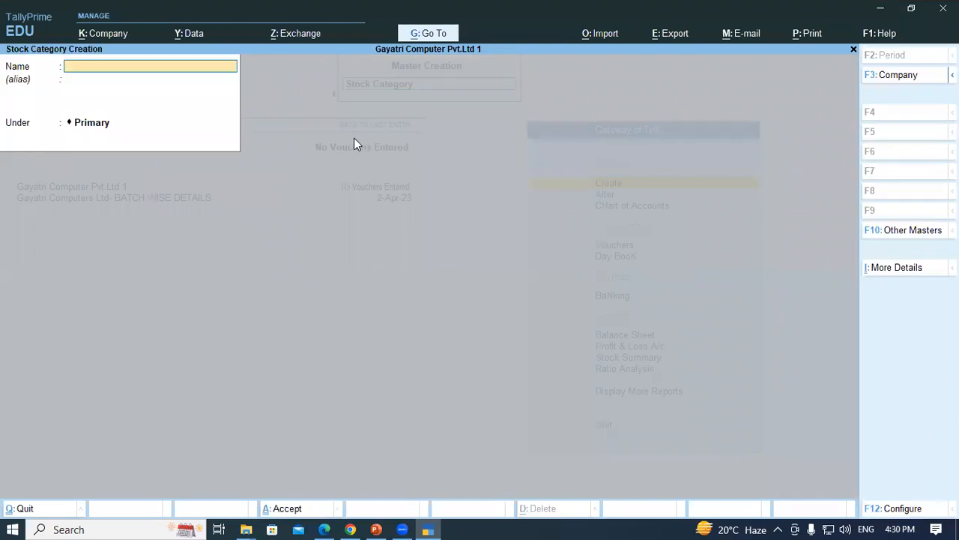
key(ctrl+v)
key(Return)
key(Return)
key(Return)
key(Return)
- Copy the category name Hauwei from the PDF table and create it as a stock category under Primary in TallyPrime
key(alt+Tab)
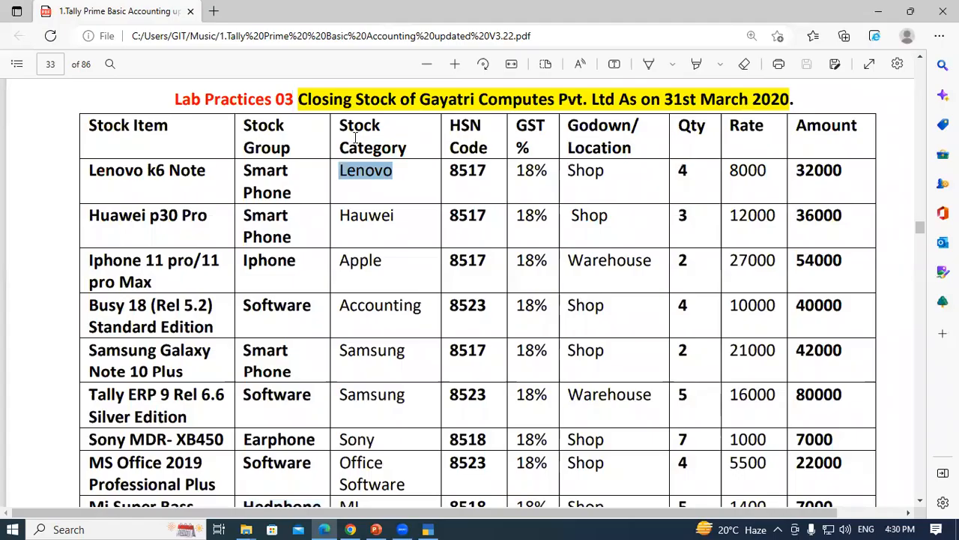
drag(338, 215, 407, 219)
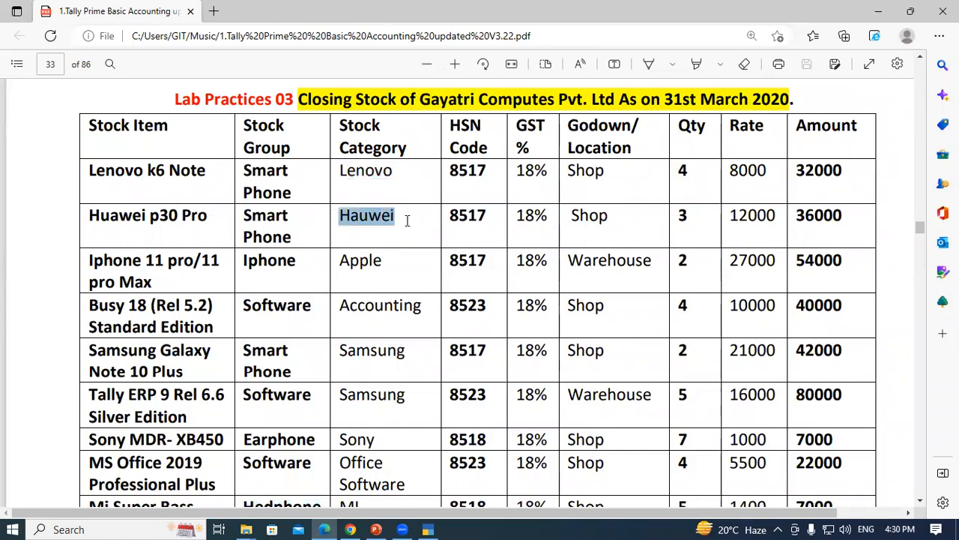
key(alt+Tab)
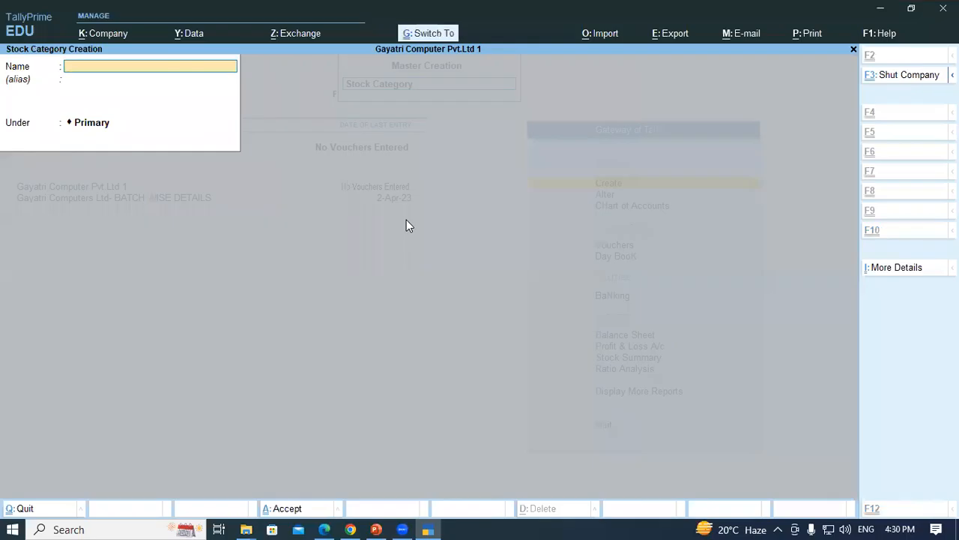
key(ctrl+v)
key(Return)
key(Return)
key(Return)
key(Return)
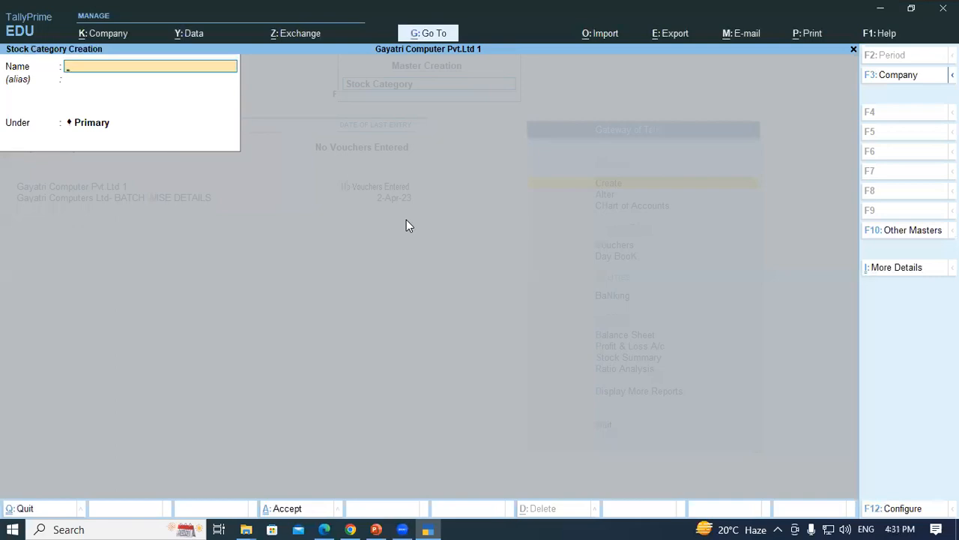
- Copy the category name Apple from the PDF table and create it as a stock category under Primary in TallyPrime
key(alt+Tab)
drag(337, 260, 382, 267)
key(ctrl+c)
key(alt+Tab)
key(ctrl+v)
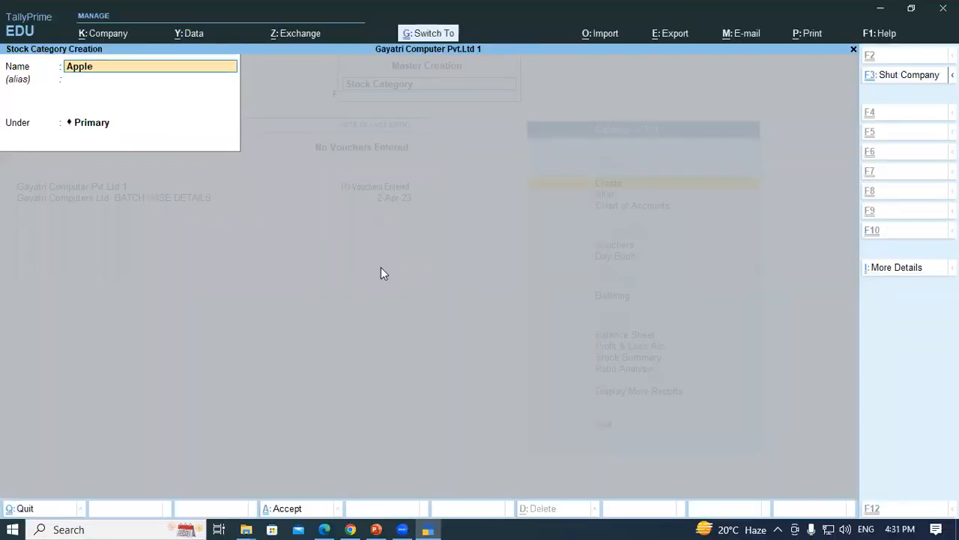
key(Return)
key(Return)
key(Return)
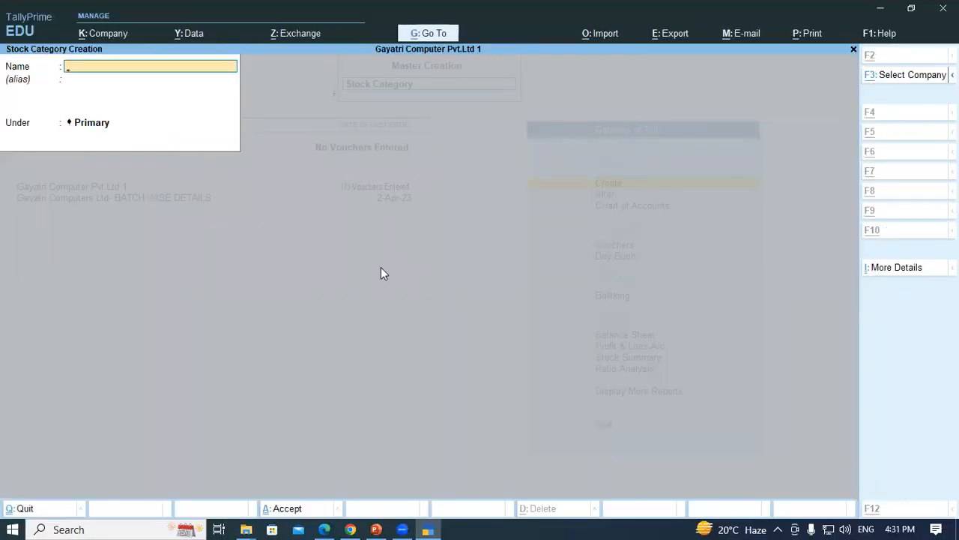
- Copy the category name Accounting from the PDF table and create it as a stock category under Primary in TallyPrime
key(alt+Tab)
drag(340, 306, 420, 306)
key(ctrl+c)
key(alt)
key(alt+Tab)
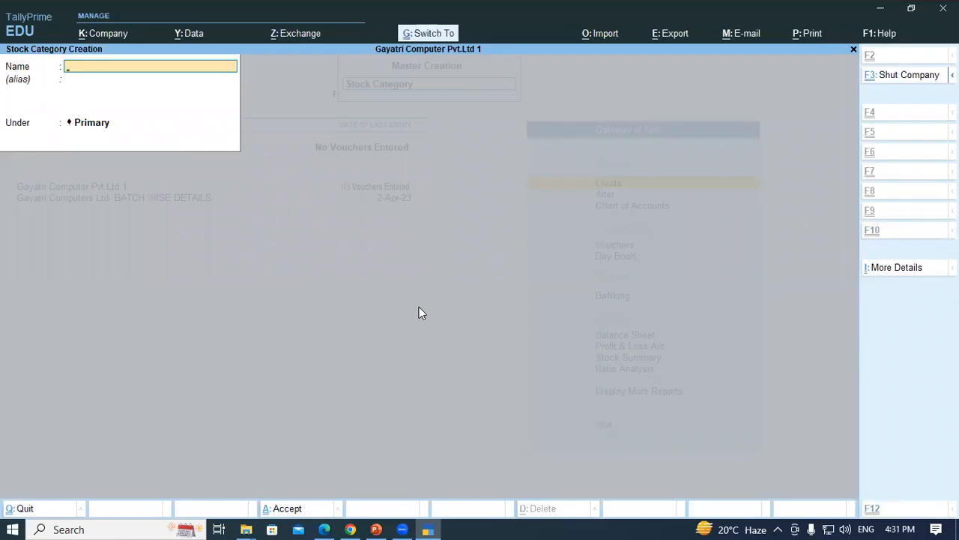
key(ctrl+v)
key(Return)
key(Return)
key(Return)
key(Return)
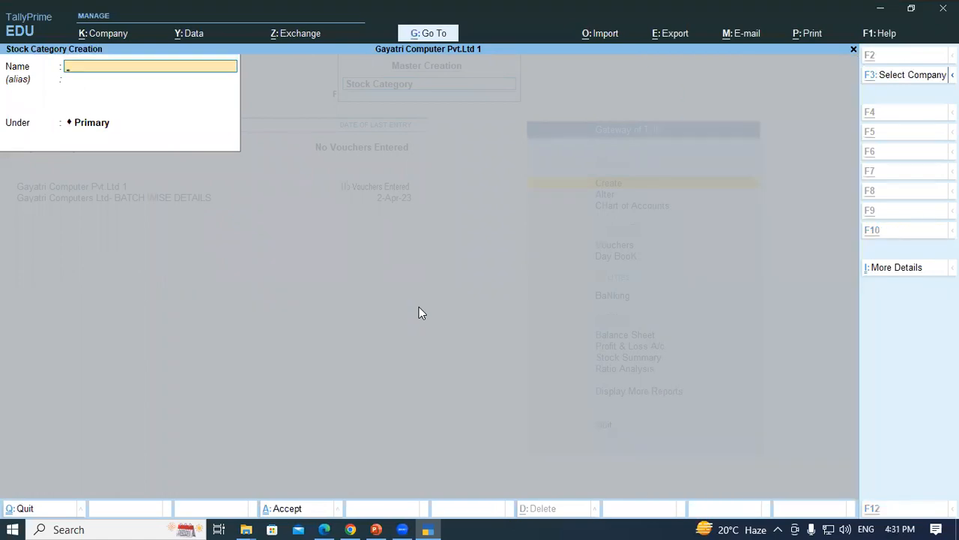
- Copy the category name Samsung from the PDF table and create it as a stock category under Primary in TallyPrime
key(alt+Tab)
drag(339, 351, 406, 357)
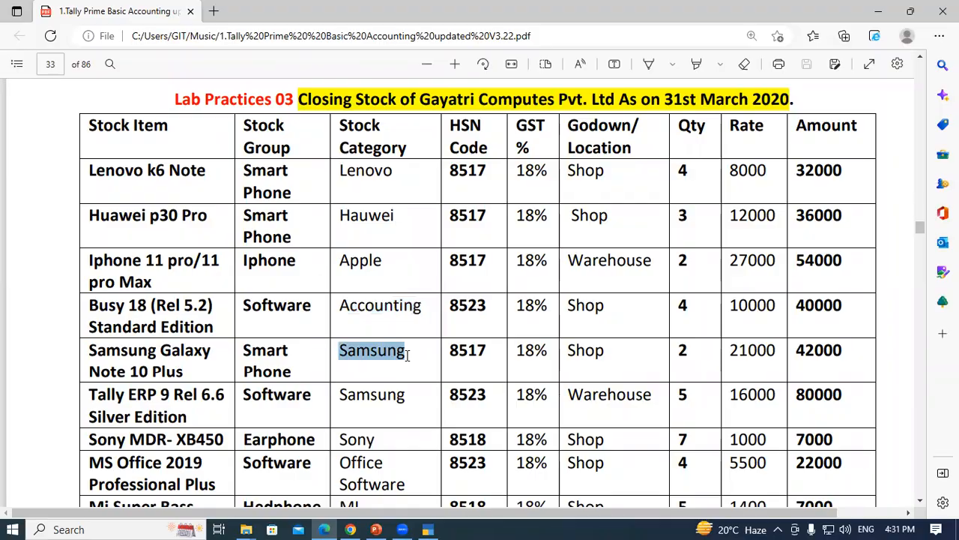
key(ctrl+c)
key(alt+Tab)
key(ctrl+v)
key(Return)
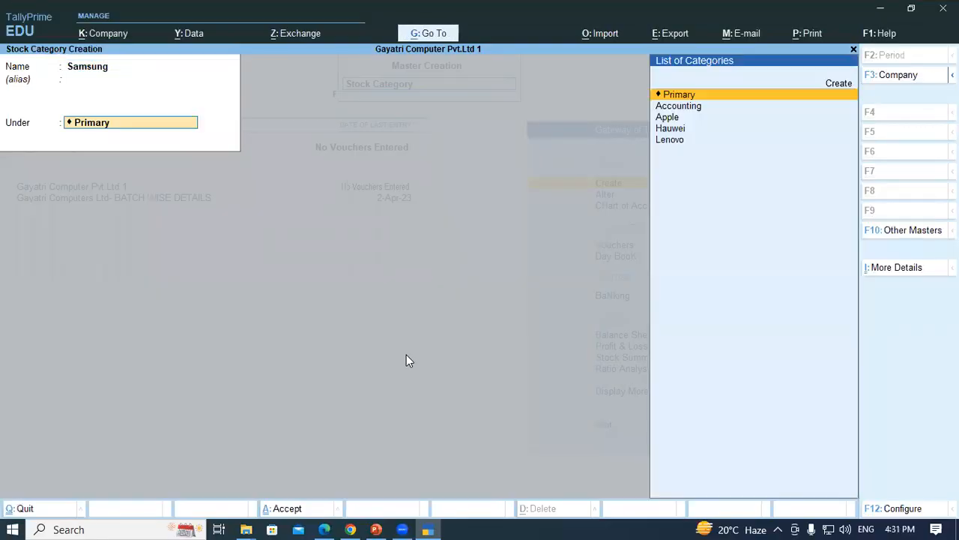
key(Return)
key(Return)
- Copy the category name Sony from the PDF table and create it as a stock category under Primary in TallyPrime
key(alt+Tab)
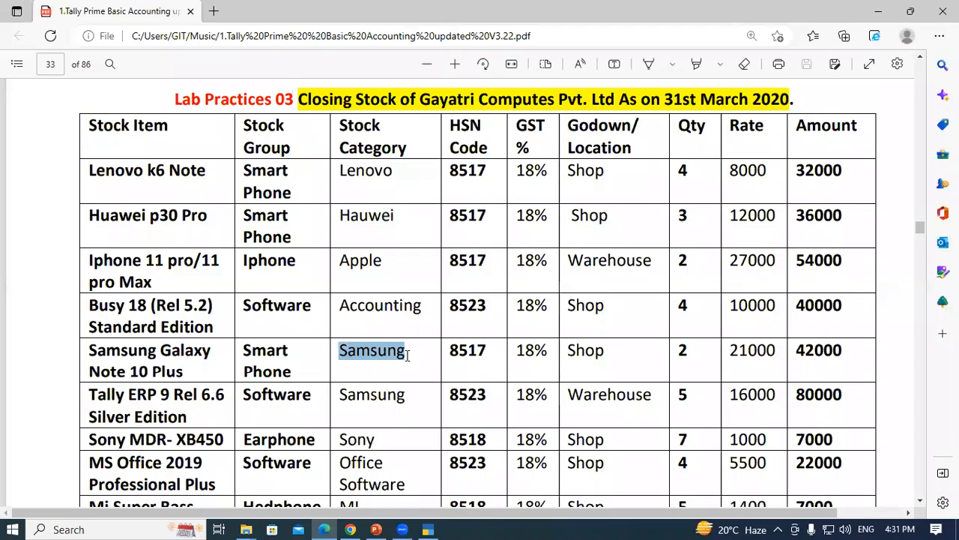
scroll(408, 355, down, 1)
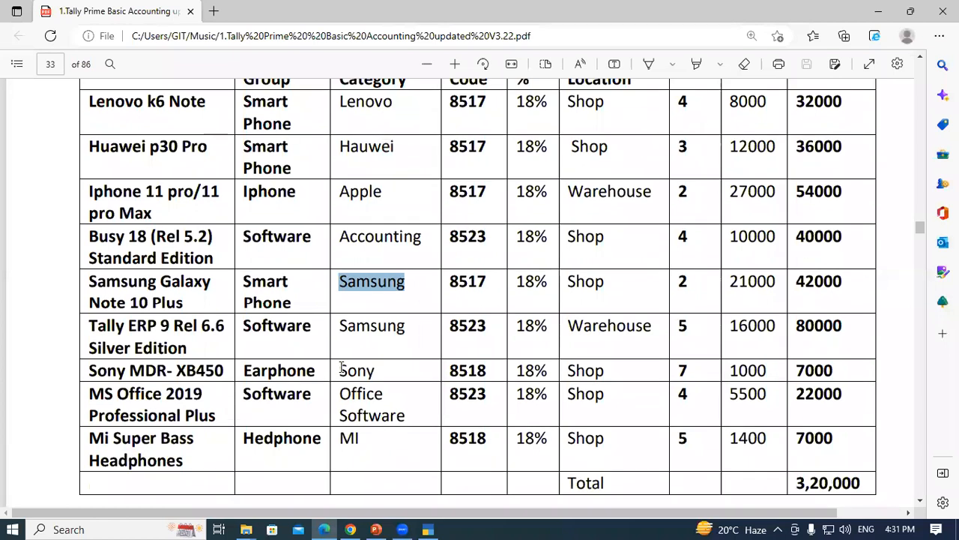
drag(341, 371, 391, 373)
key(alt)
key(alt+Tab)
key(ctrl+alt+v)
key(Return)
key(Return)
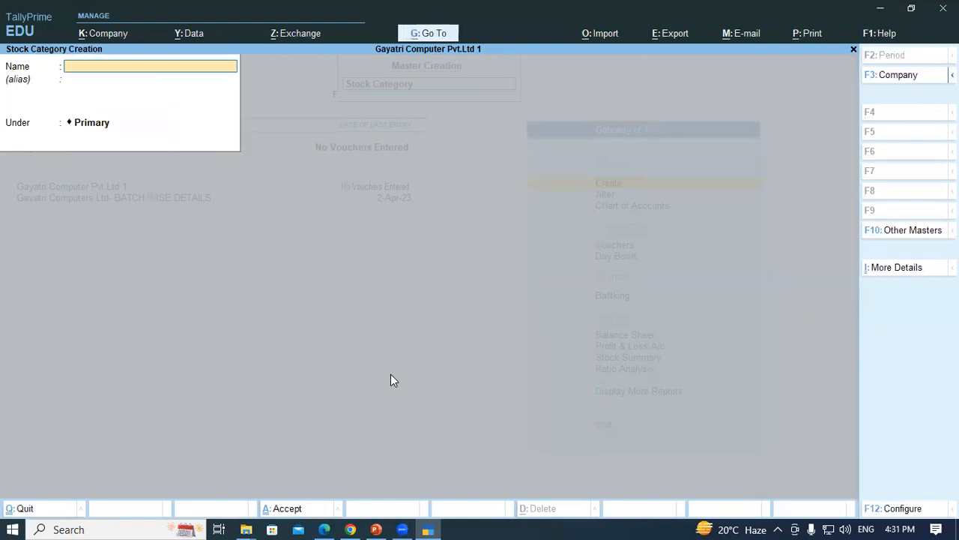
- Copy the category name Office Software from the PDF table and create it as a stock category under Primary in TallyPrime
key(alt+Tab)
drag(337, 393, 407, 417)
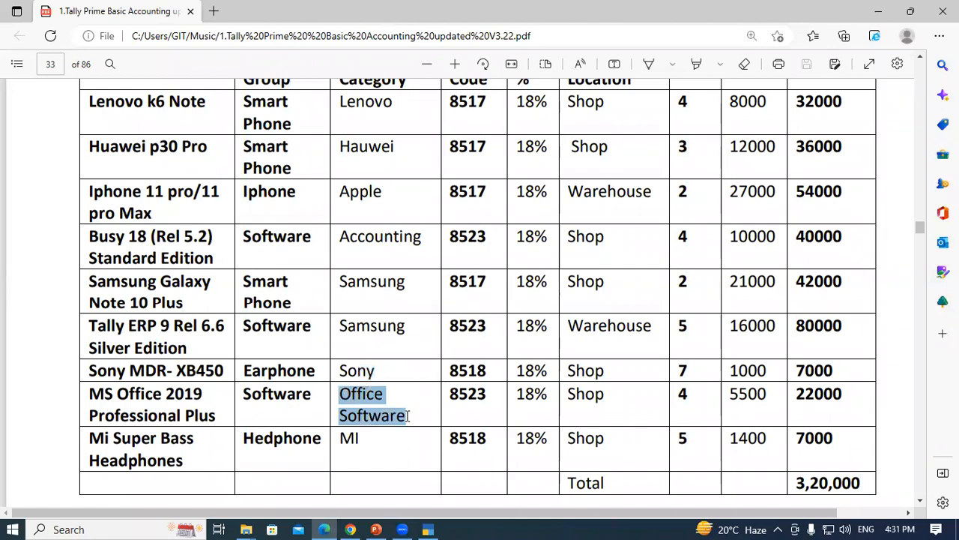
key(alt+Tab)
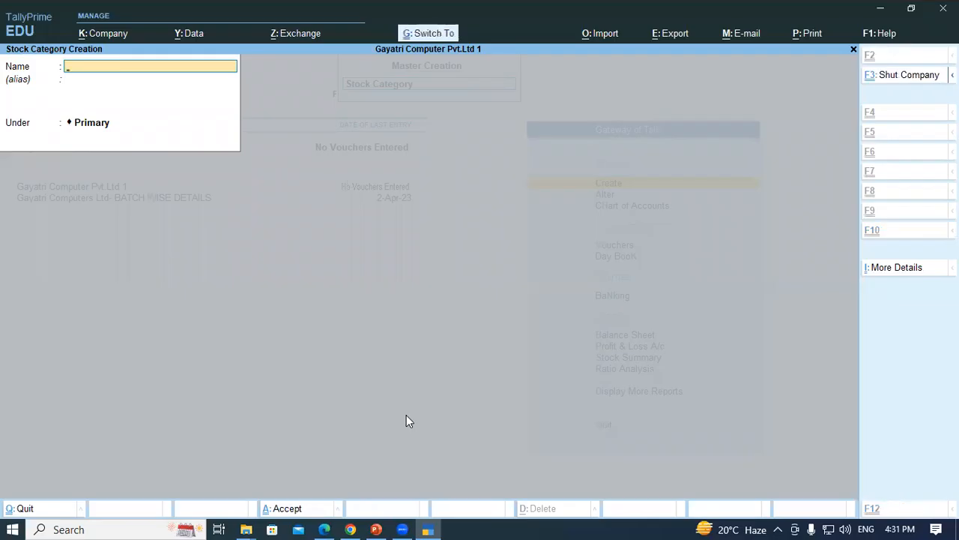
key(ctrl+v)
key(Return)
key(Return)
key(Return)
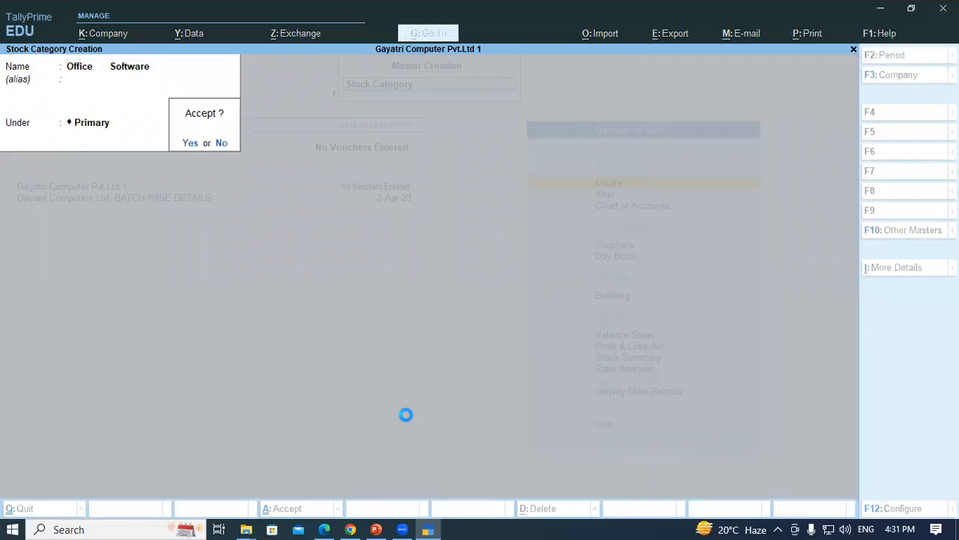
key(Return)
- Copy the category name MI from the PDF table and create it as a stock category under Primary in TallyPrime
key(alt+Tab)
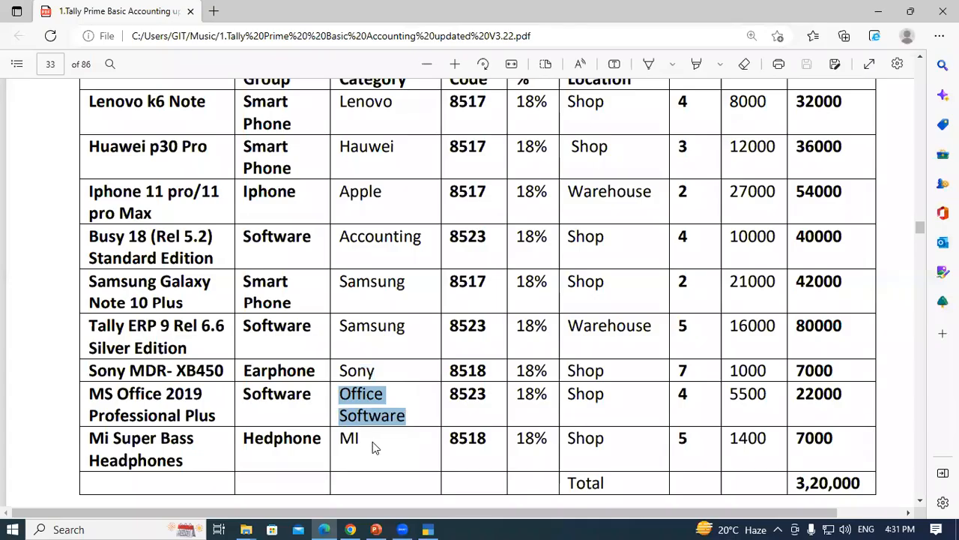
drag(343, 437, 362, 439)
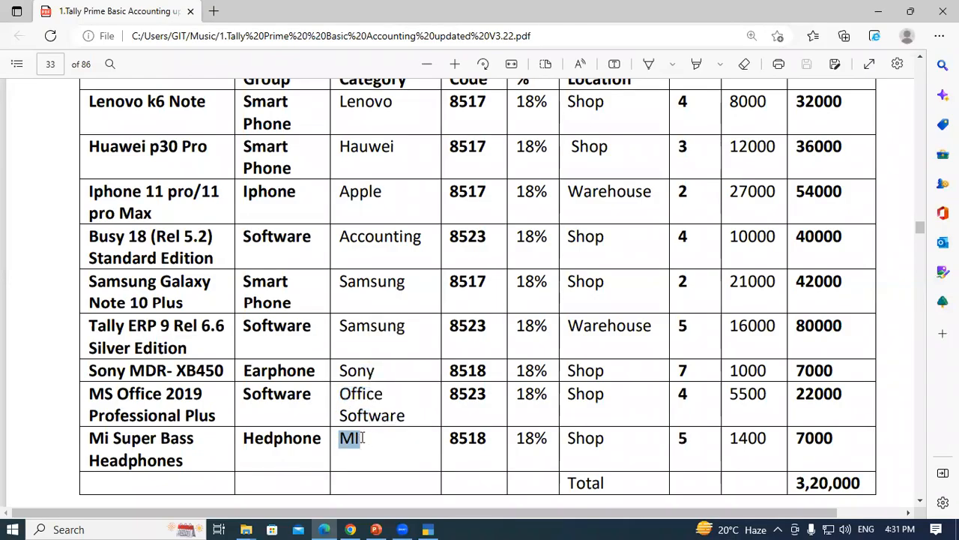
key(ctrl+c)
key(alt+Tab)
key(ctrl+v)
key(Return)
key(Return)
key(Return)
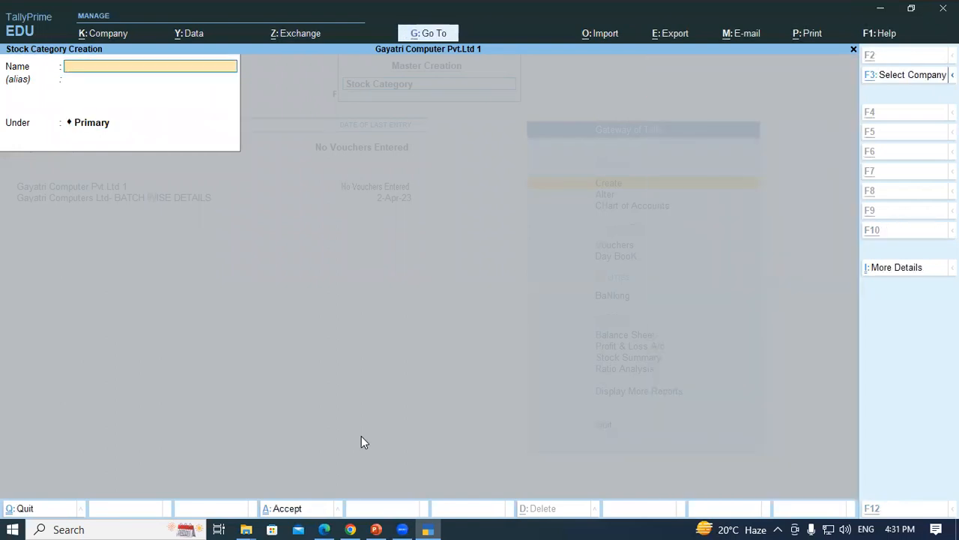
- Switch to the PDF and review the Stock Group, HSN Code, GST % and Godown/Location columns of the closing stock table
key(alt+Tab)
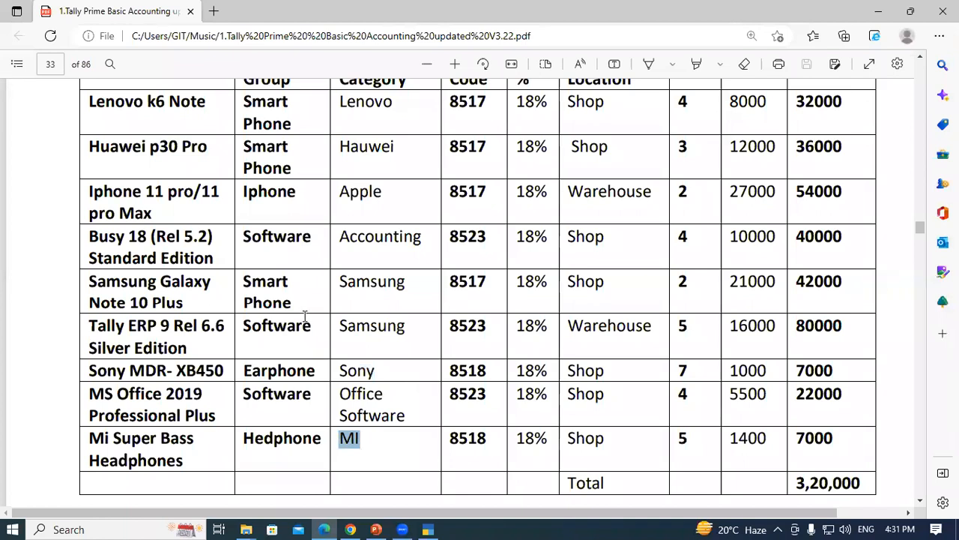
scroll(306, 321, up, 1)
double_click(275, 135)
click(275, 137)
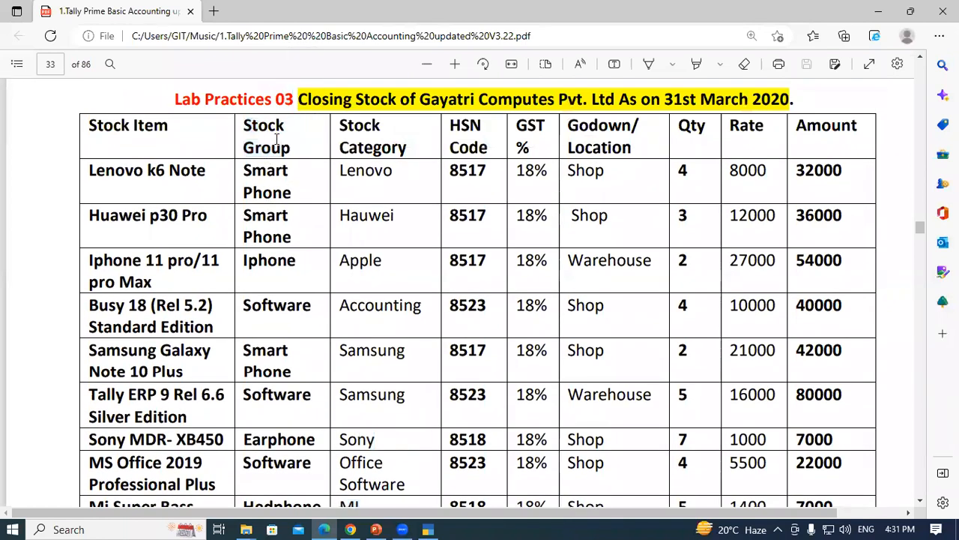
drag(446, 131, 538, 150)
click(480, 147)
click(541, 152)
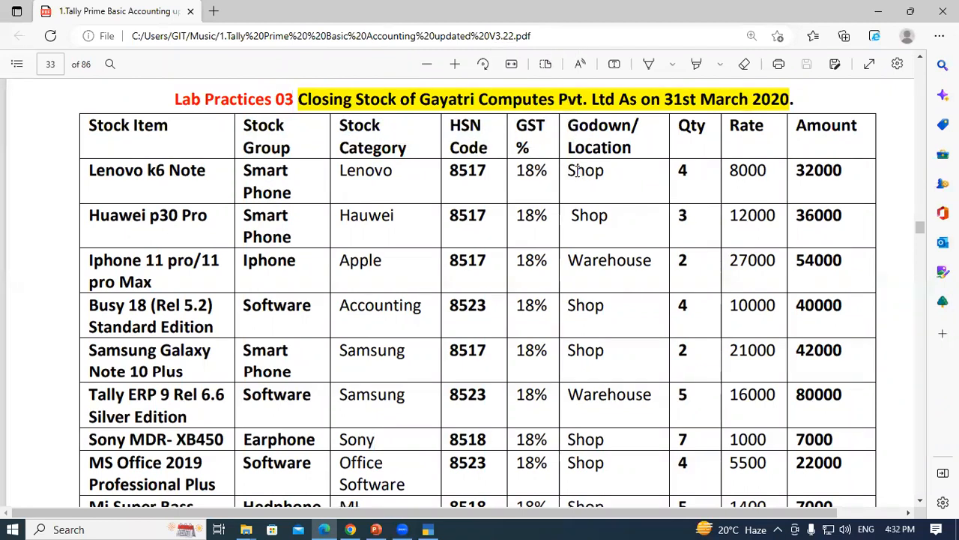
drag(571, 170, 616, 175)
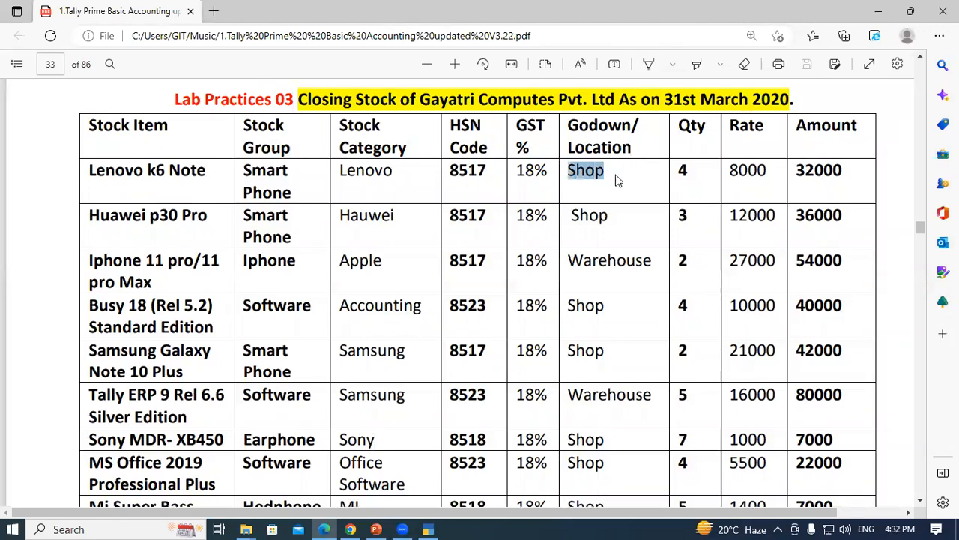
- Switch to TallyPrime, leave stock category creation and create a new location named Shop under Primary
key(alt+Tab)
key(Escape)
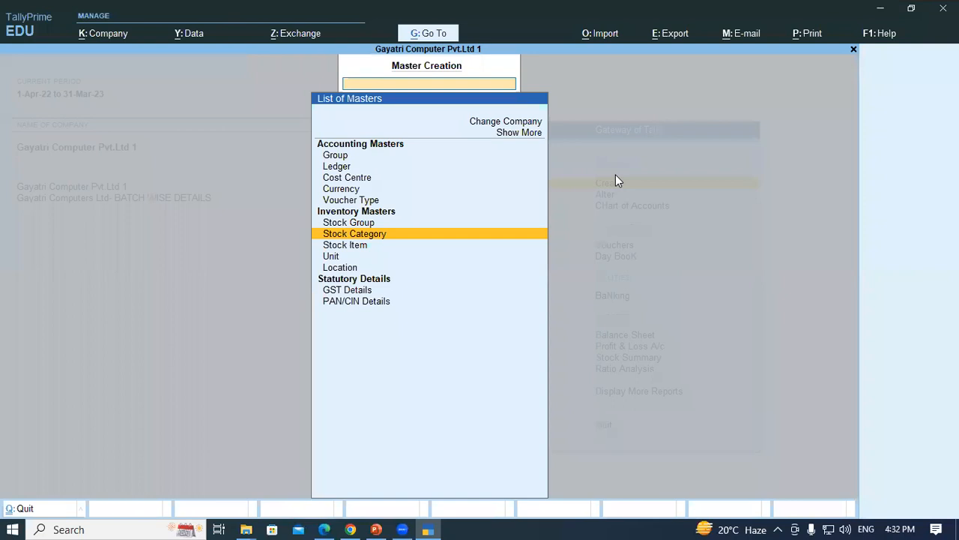
key(Down)
key(Down)
key(Down)
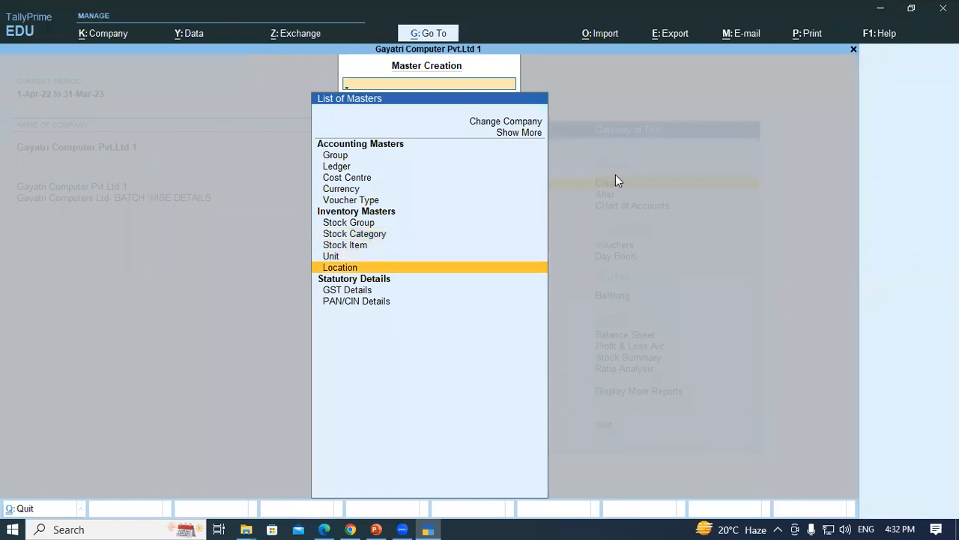
key(Return)
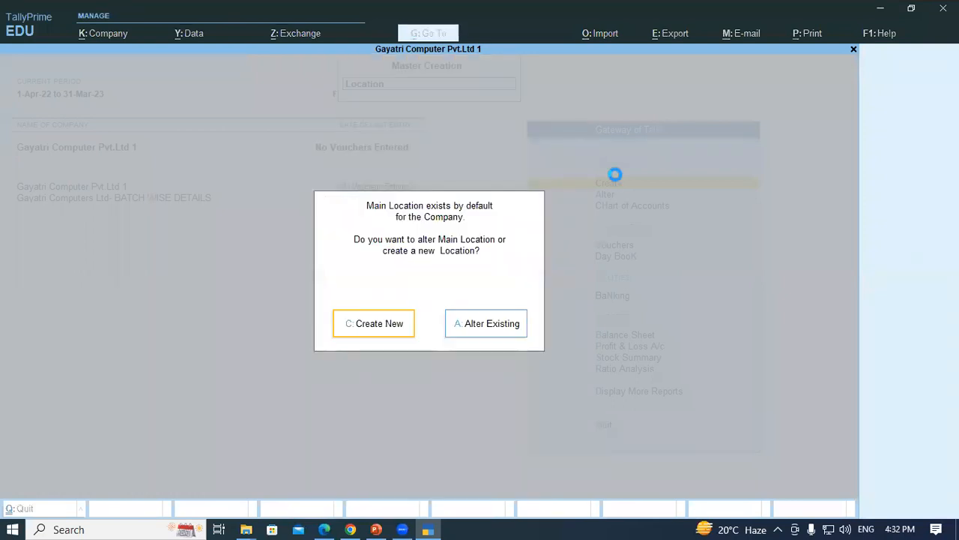
text(c)
text(Shop)
key(Return)
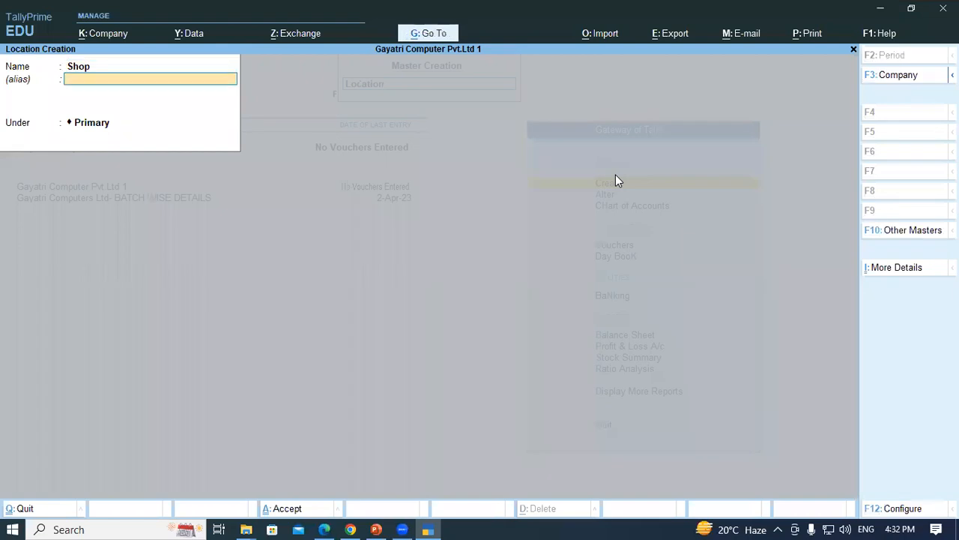
key(Return)
key(Return)
key(Return)
- Create a second location named Warehouse under Primary and leave location creation
text(Wa)
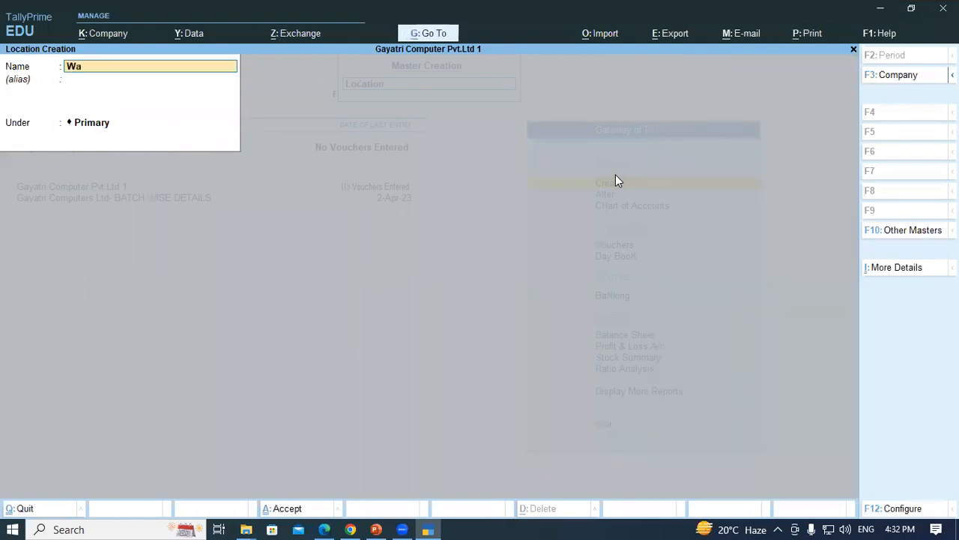
text(rehouse)
key(Return)
key(Return)
key(Return)
key(Return)
key(Escape)
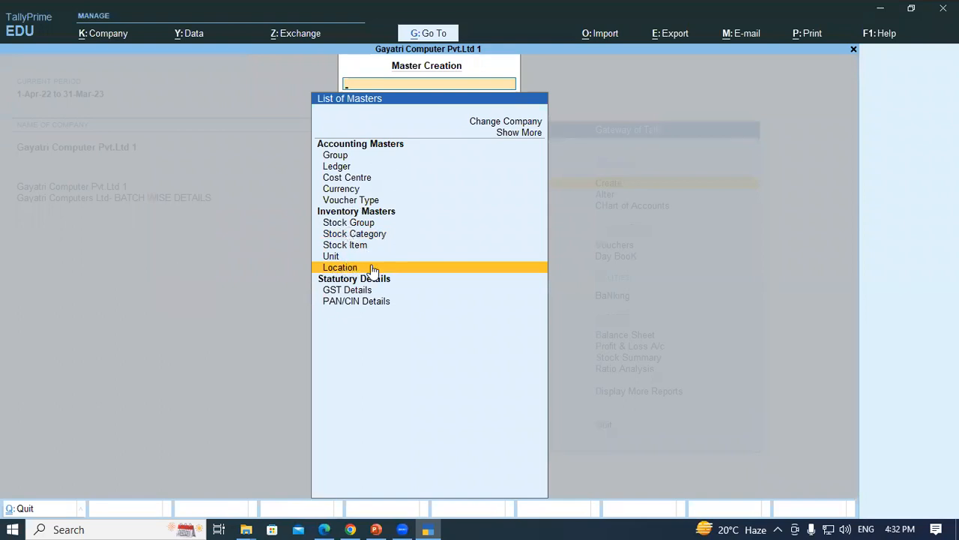
- Create a simple unit with the symbol pcs, the quantity code PCS-PIECES and 0 decimal places
key(Up)
key(Return)
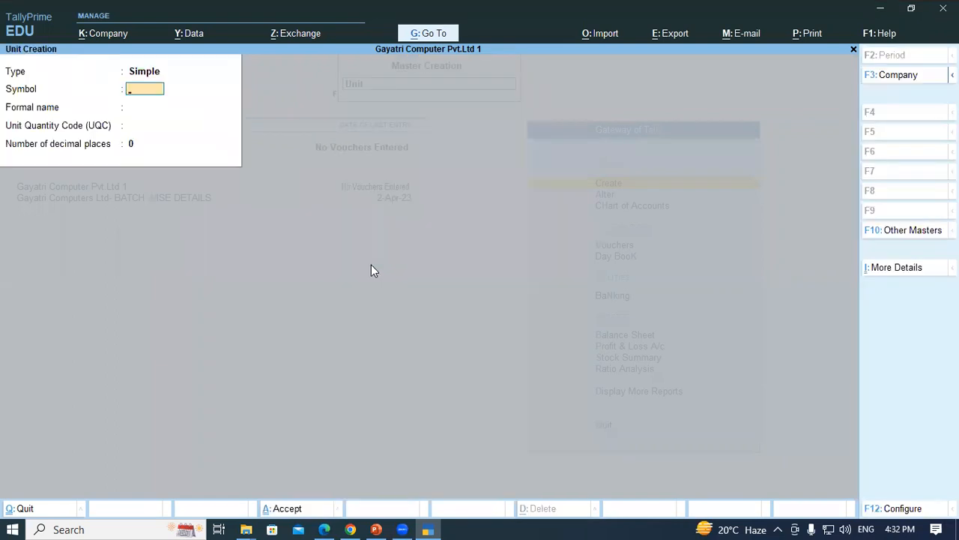
key(alt+Tab)
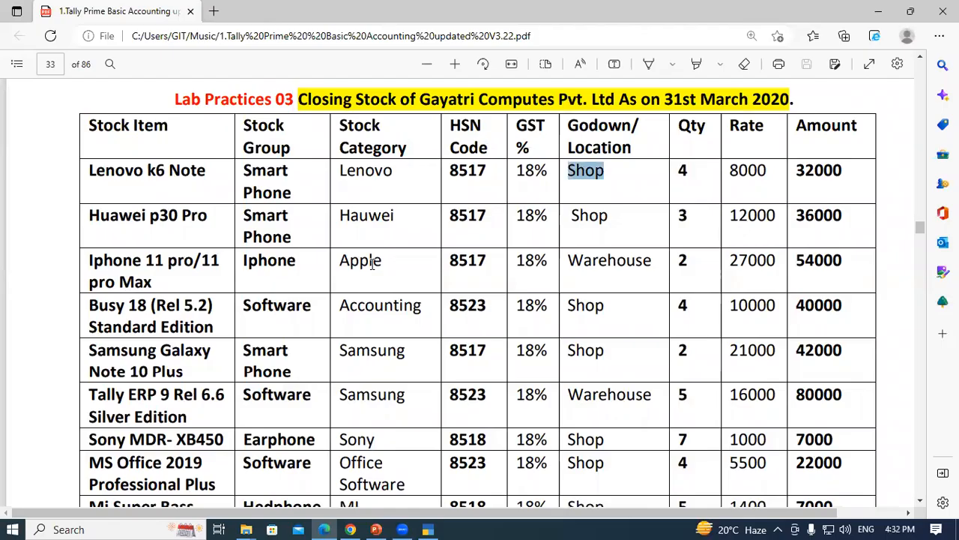
key(alt+Tab)
text(pcs)
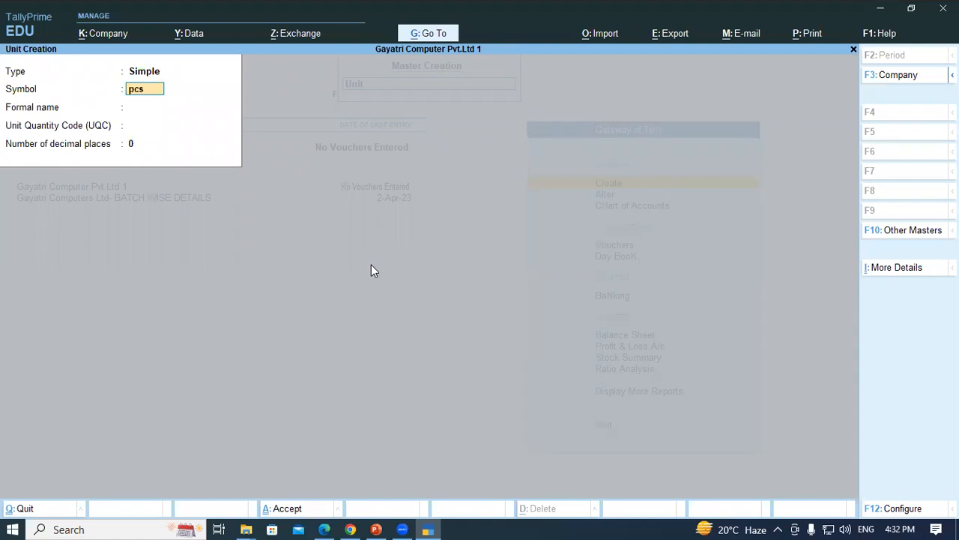
key(Return)
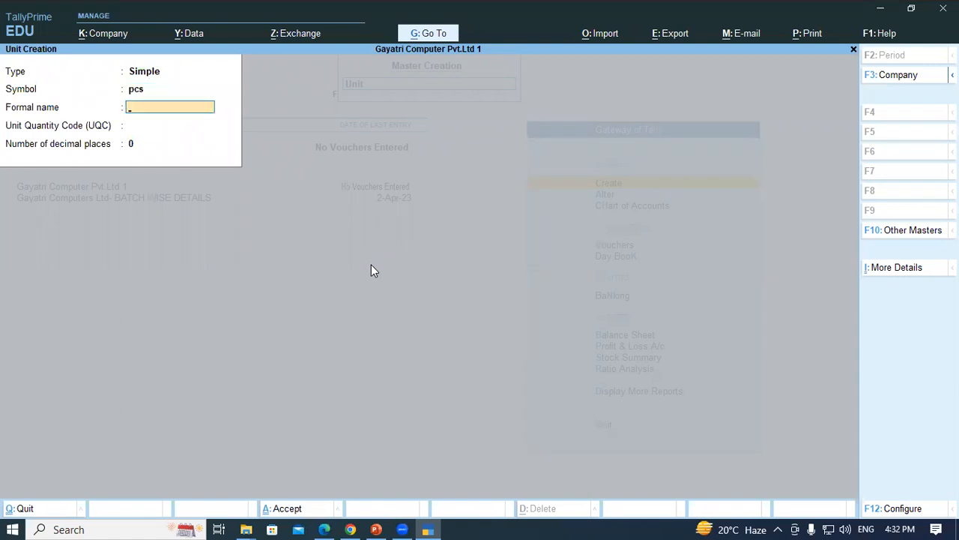
key(Return)
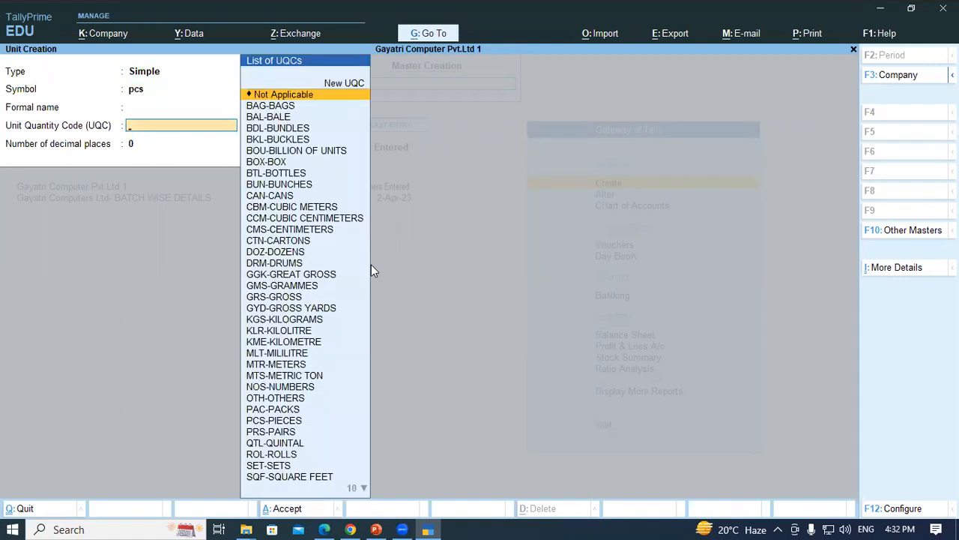
text(pcs)
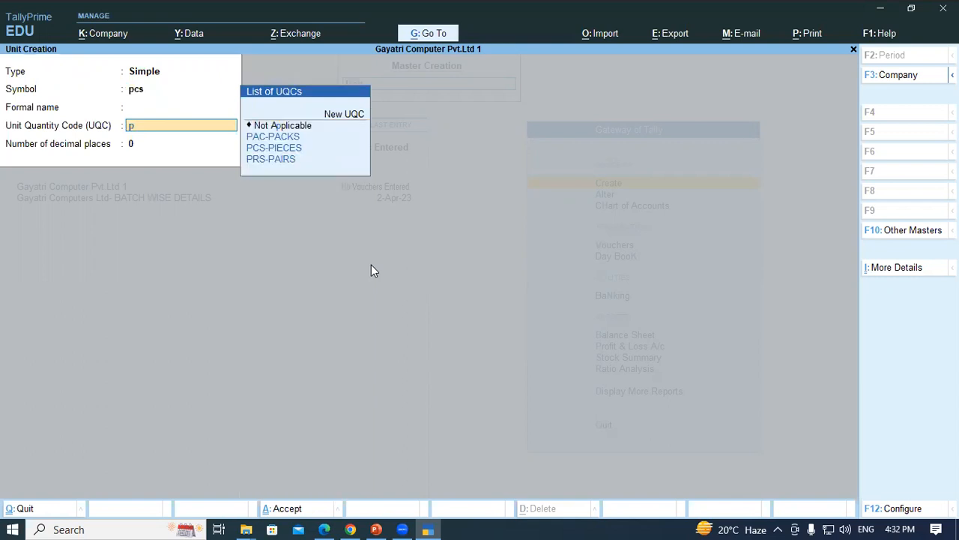
key(Return)
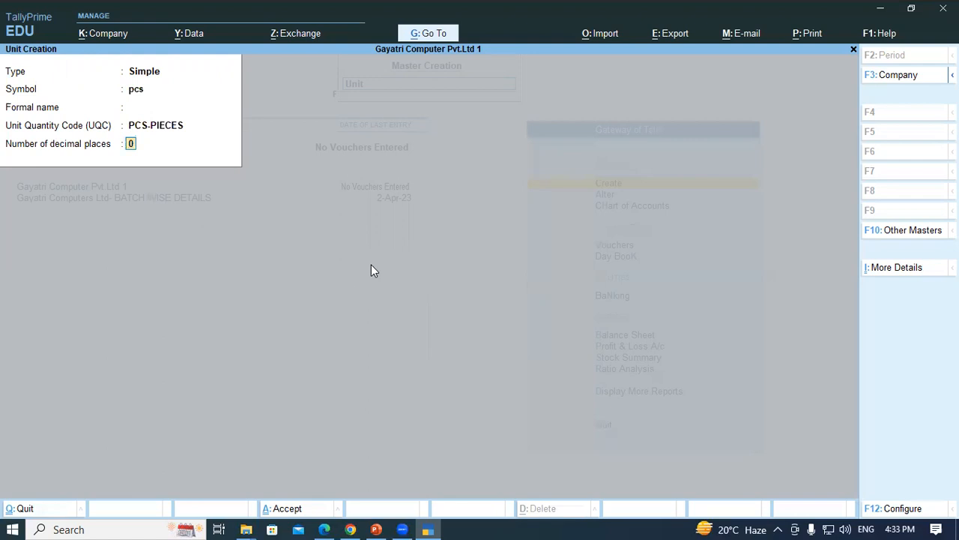
key(Return)
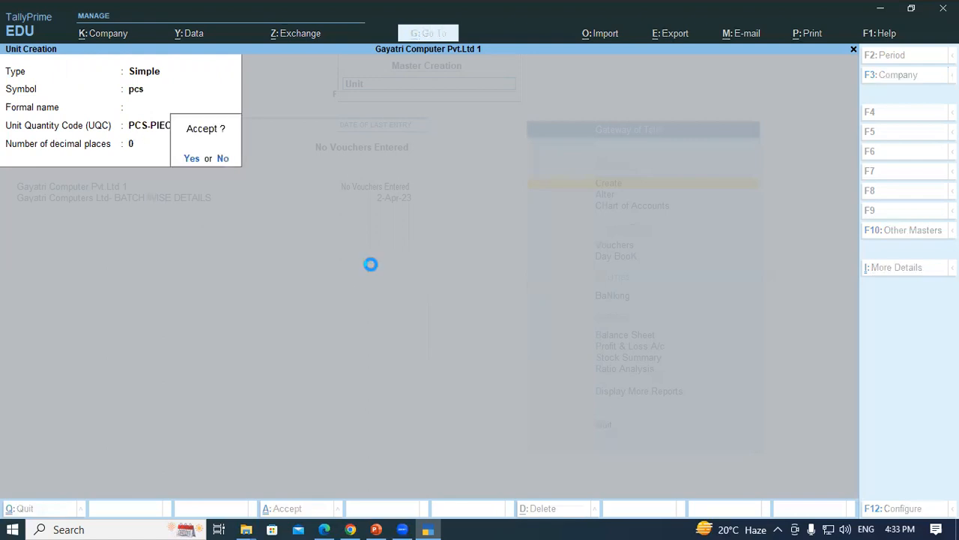
key(Return)
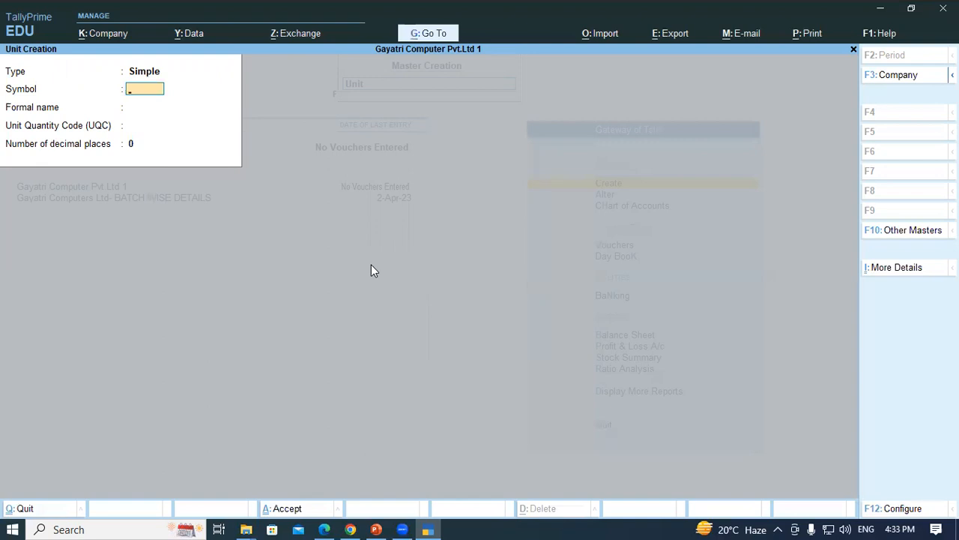
- Create a second simple unit ltr with the quantity code MLT-MILILITRE and 0 decimal places, and leave unit creation
text(ltr)
key(Return)
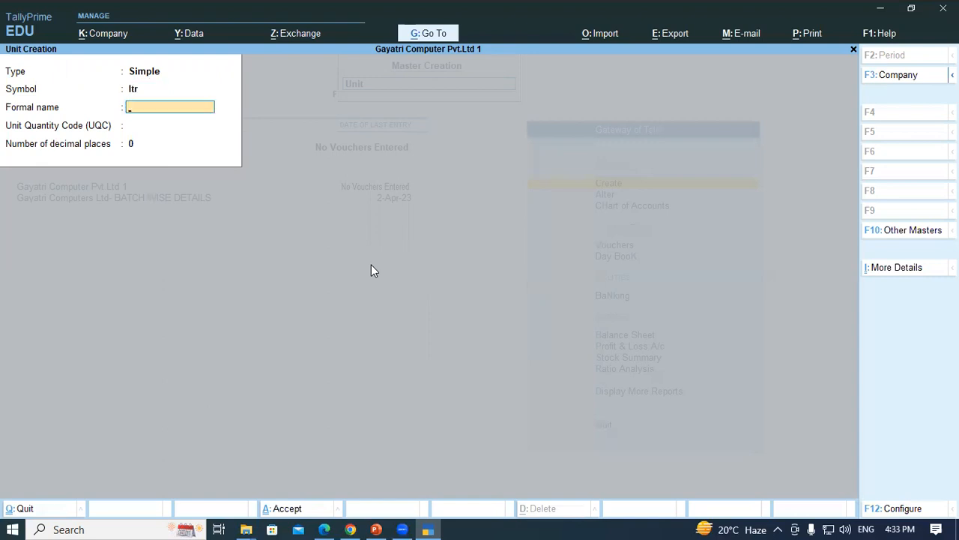
key(Return)
text(lt)
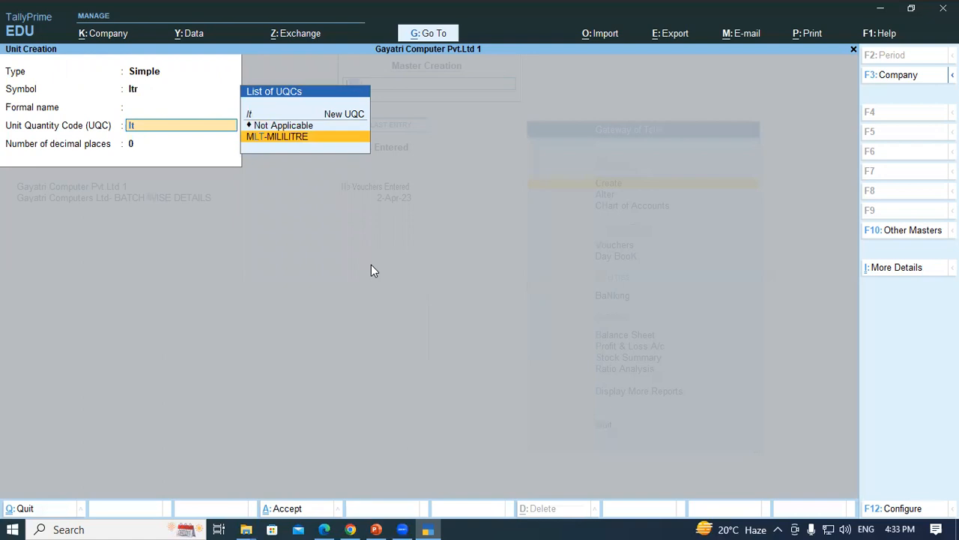
text(r)
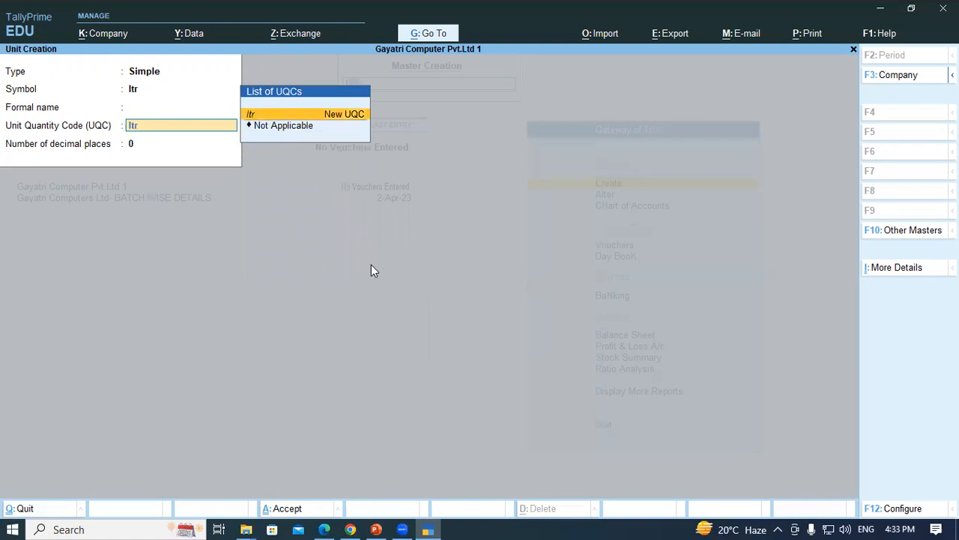
key(BackSpace)
key(BackSpace)
key(BackSpace)
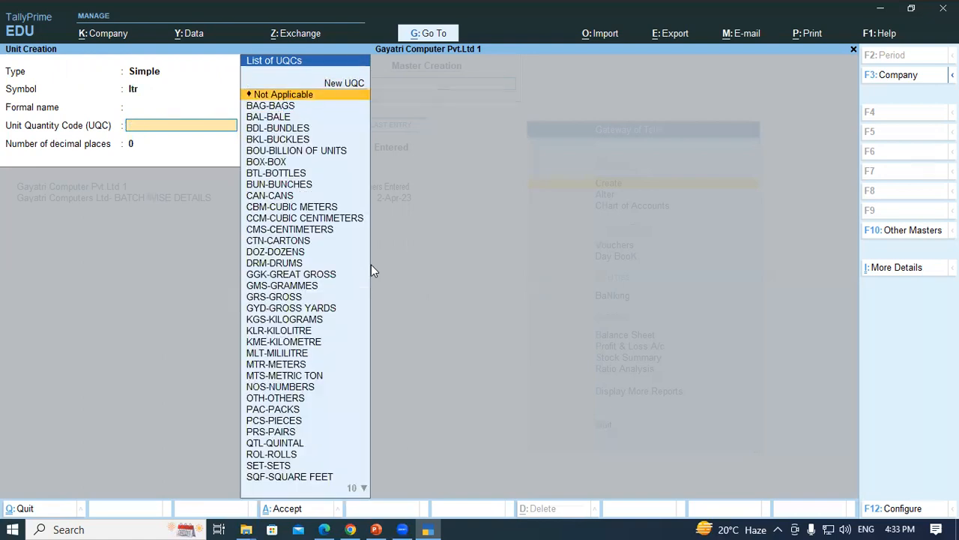
text(lt)
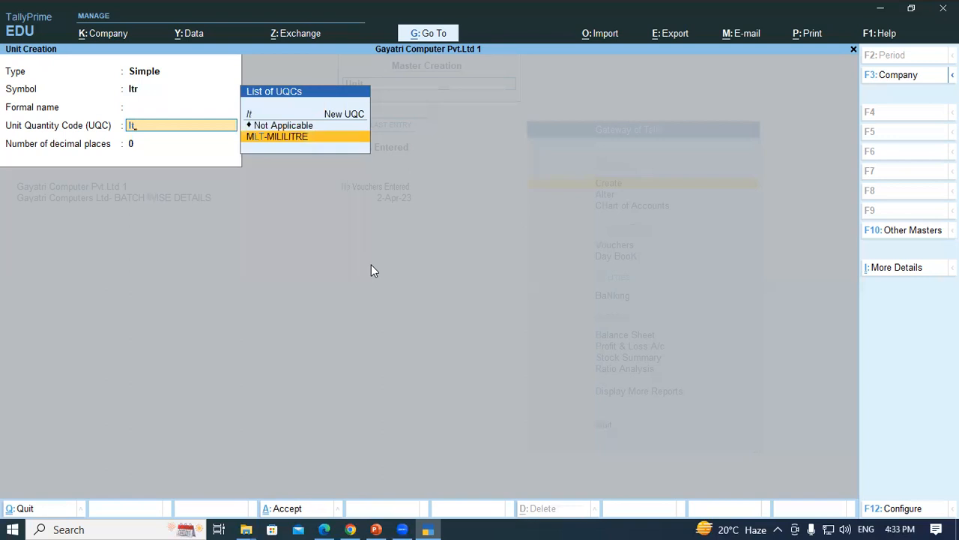
key(Return)
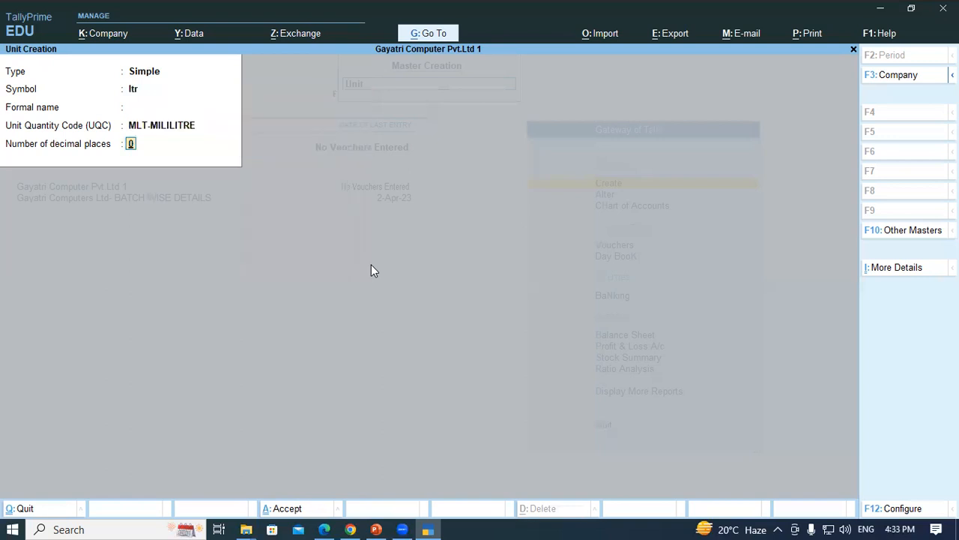
key(Return)
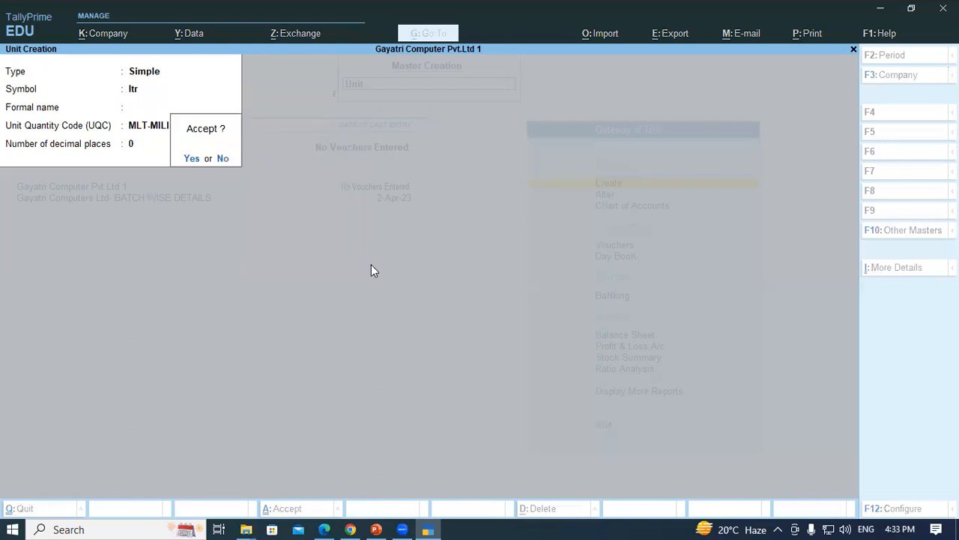
key(Return)
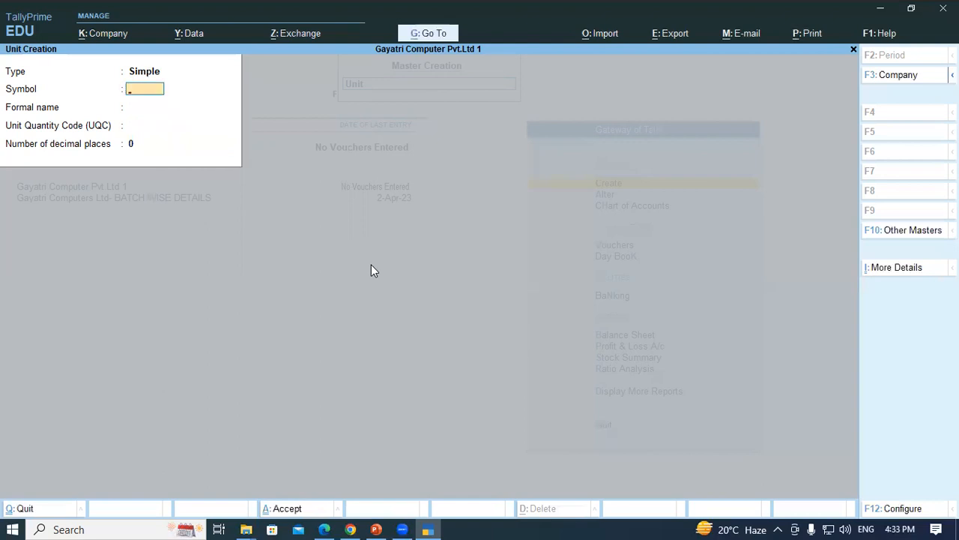
key(Escape)
key(Escape)
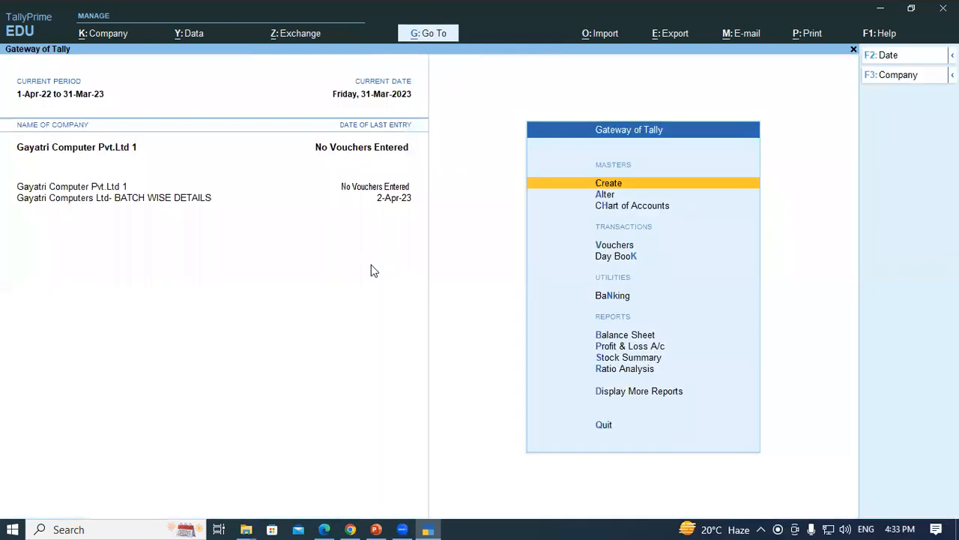
- Switch to the PDF and copy the stock item name Lenovo k6 Note from the closing stock table
key(alt+Tab)
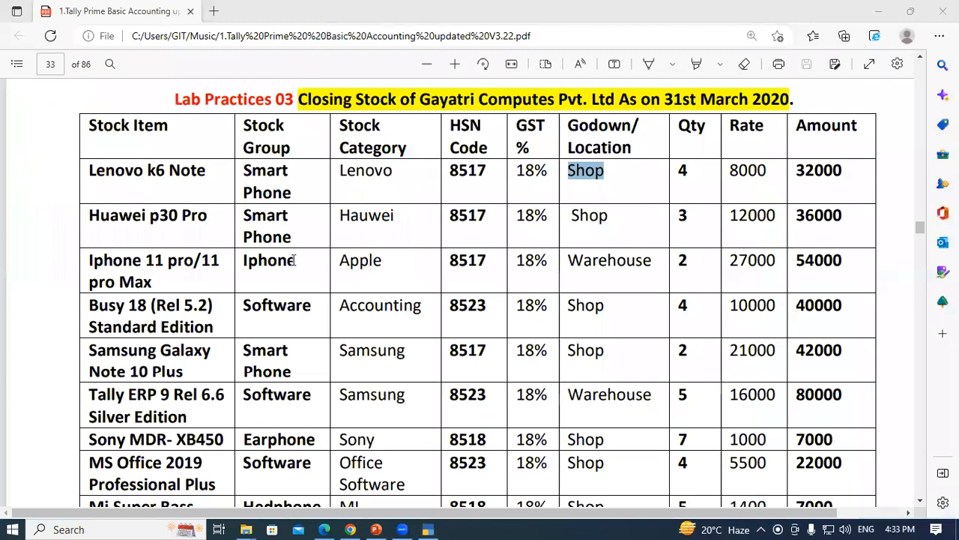
drag(88, 125, 173, 126)
click(173, 126)
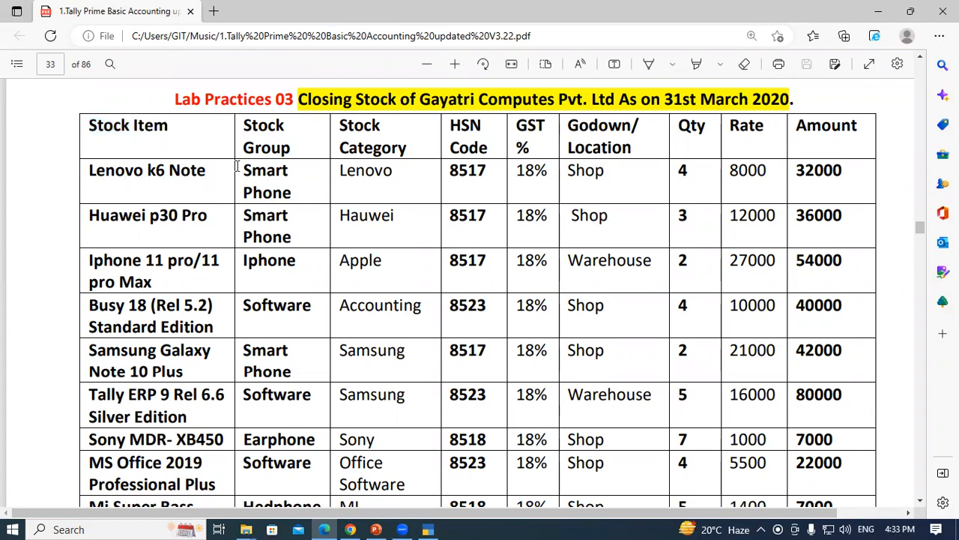
drag(86, 171, 165, 172)
click(165, 172)
double_click(117, 171)
drag(152, 171, 207, 172)
key(ctrl+c)
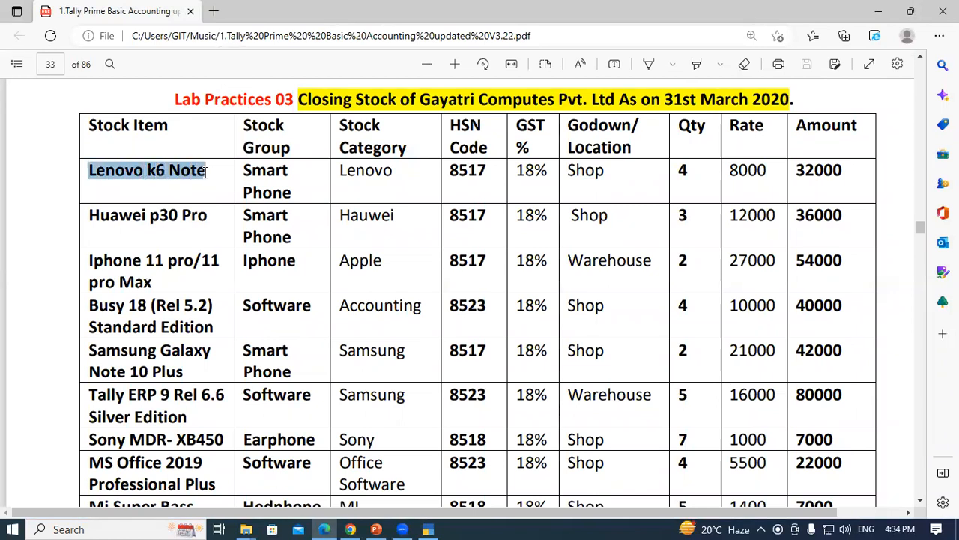
- Switch to TallyPrime and start a new stock item named Lenovo k6 Note, leaving alias, part number and description blank
key(alt+Tab)
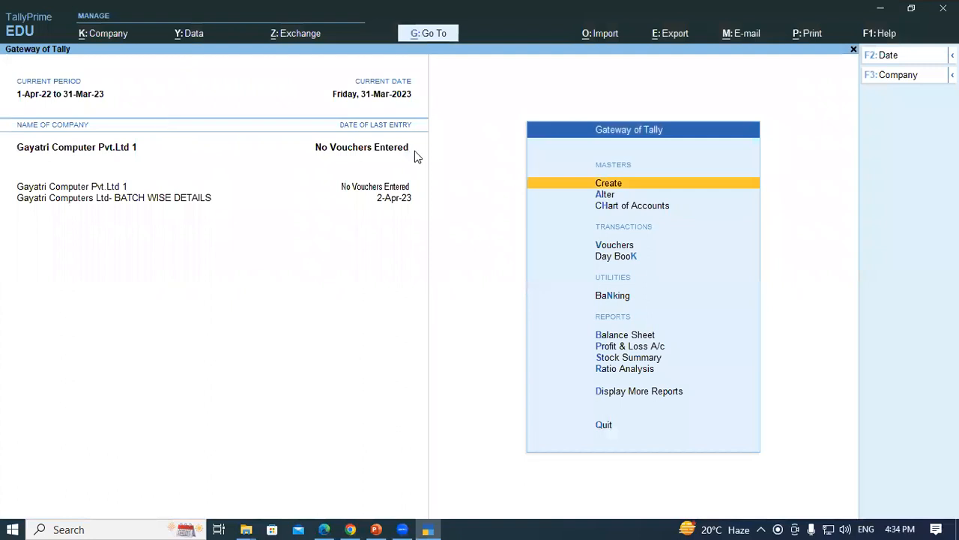
key(Return)
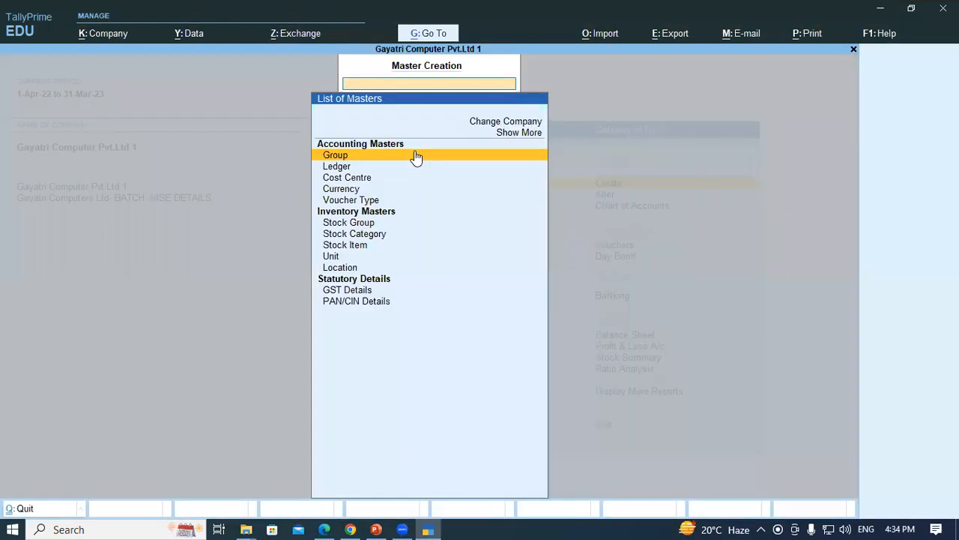
key(Down)
key(Down)
key(Down)
key(Down)
key(Down)
key(Down)
key(Down)
key(Return)
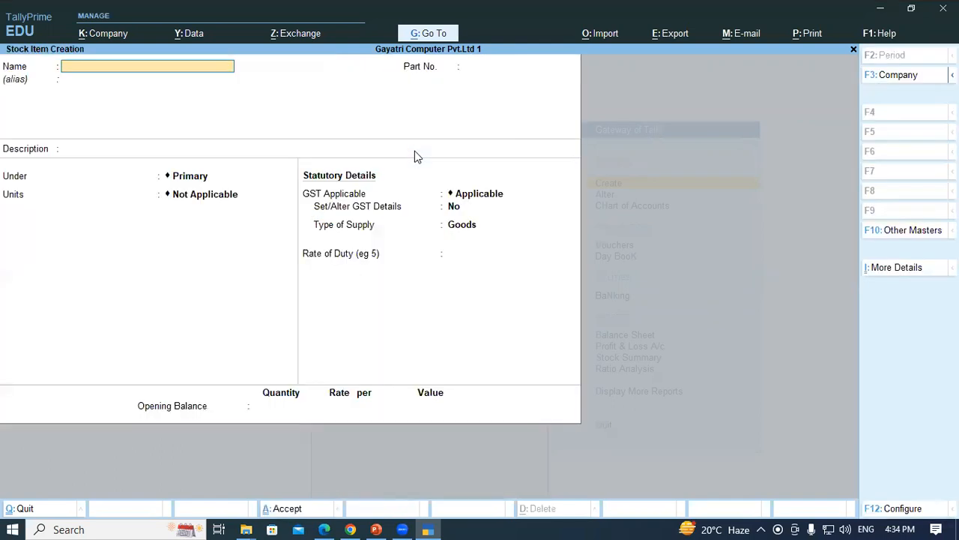
key(ctrl)
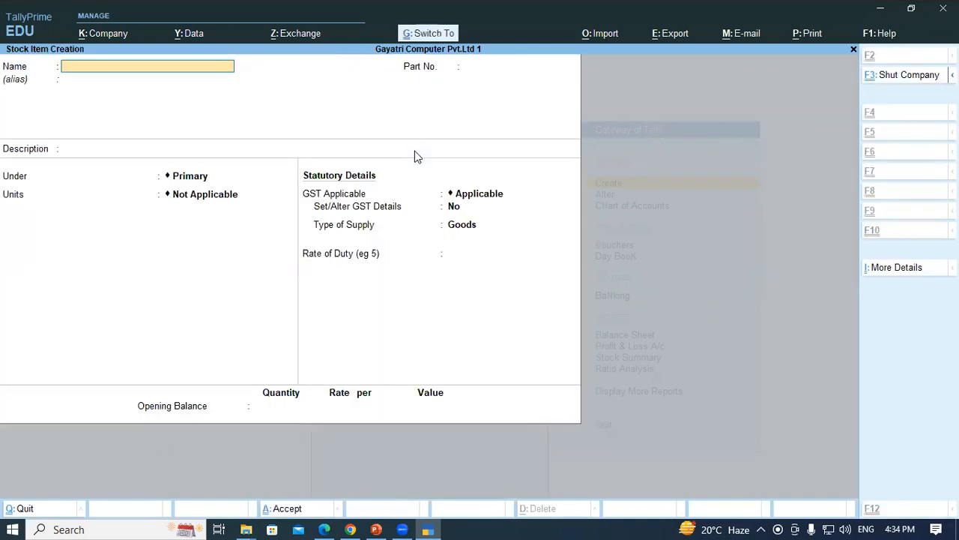
key(ctrl+v)
key(Return)
key(Return)
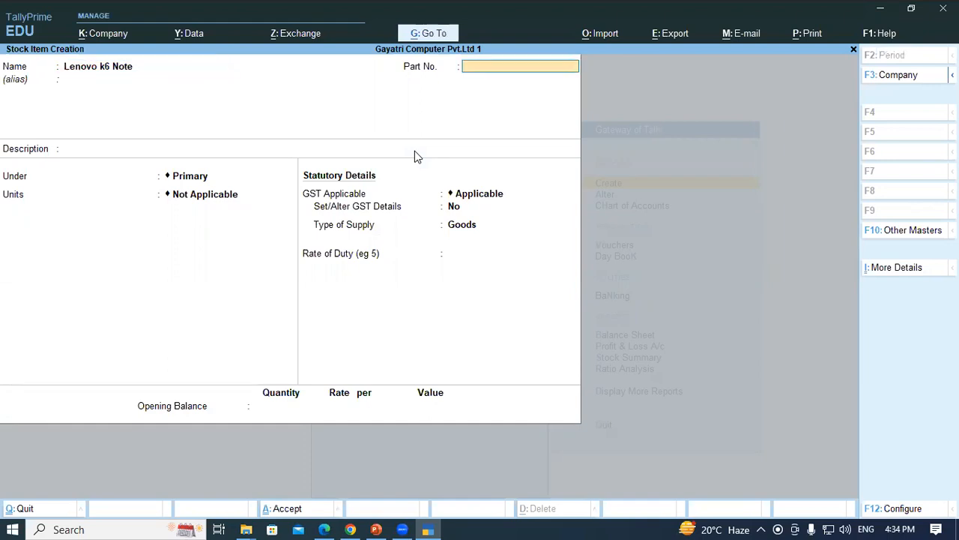
key(Return)
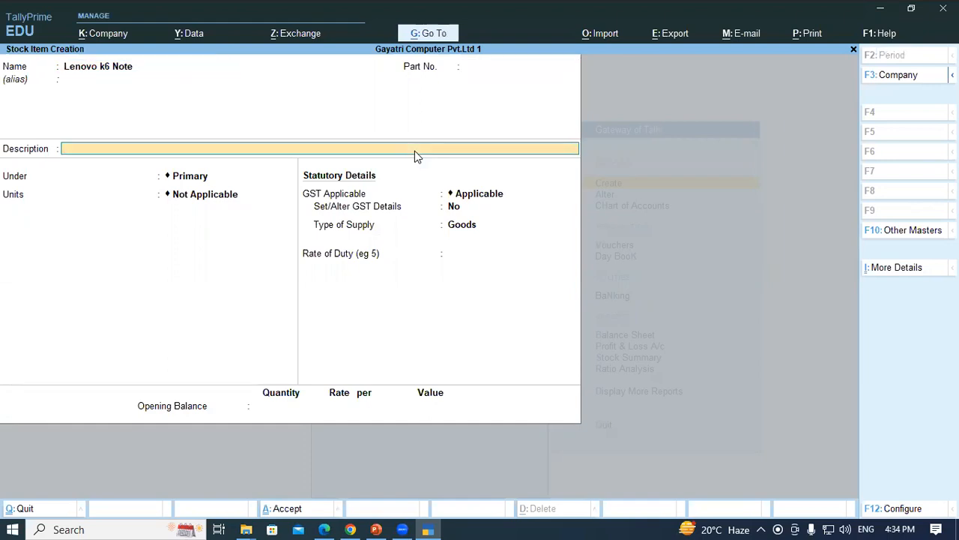
key(Return)
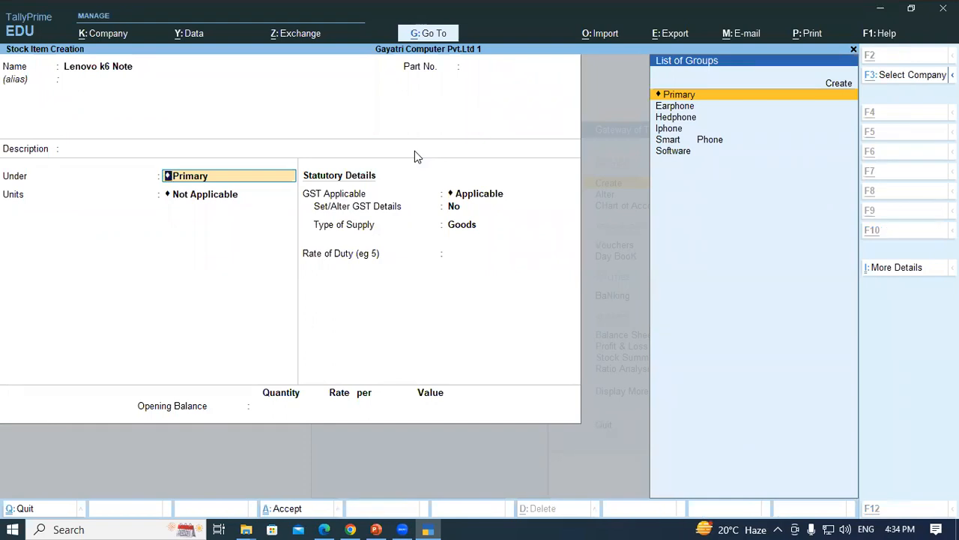
- Check the item's stock group in the PDF table, and place Lenovo k6 Note under Smart Phone with the unit Pcs
key(alt+Tab)
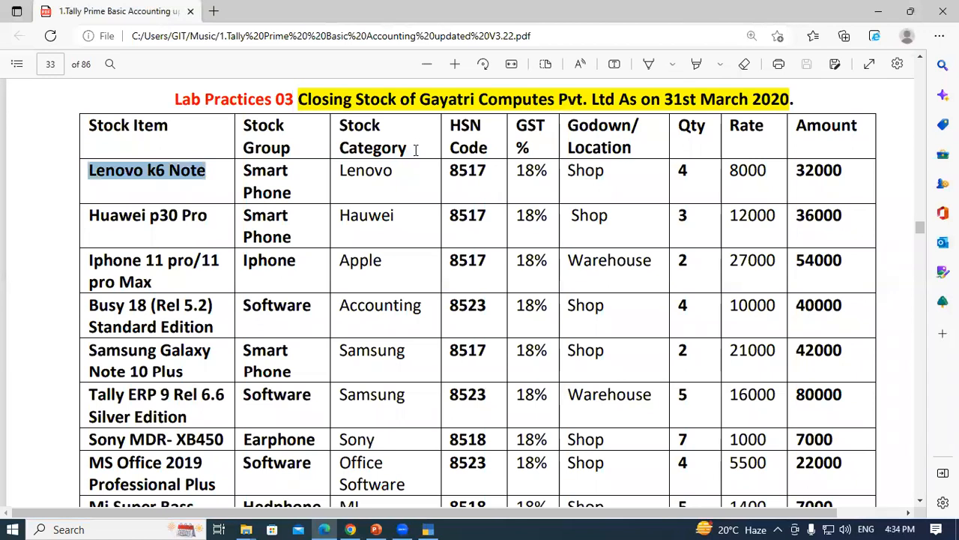
key(alt+Tab)
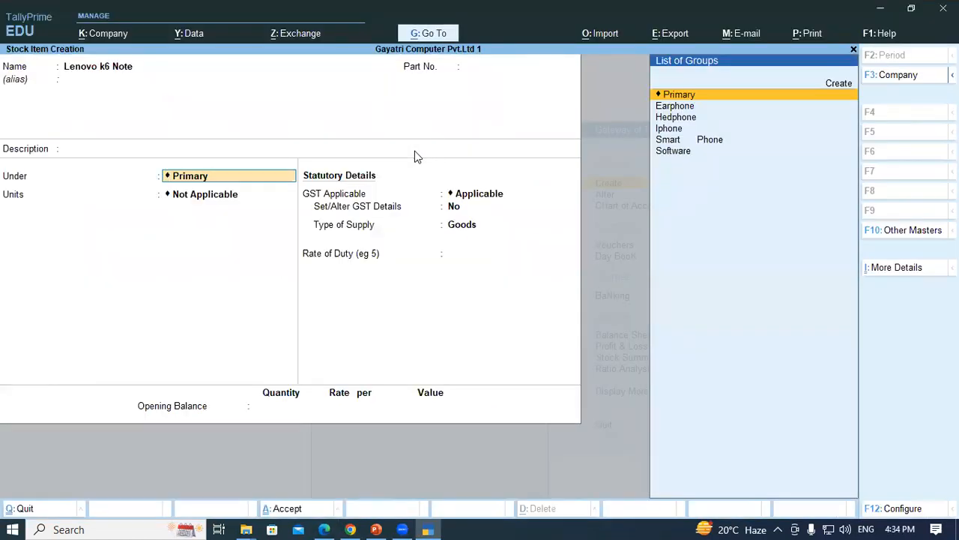
key(Down)
key(Down)
key(Down)
key(Down)
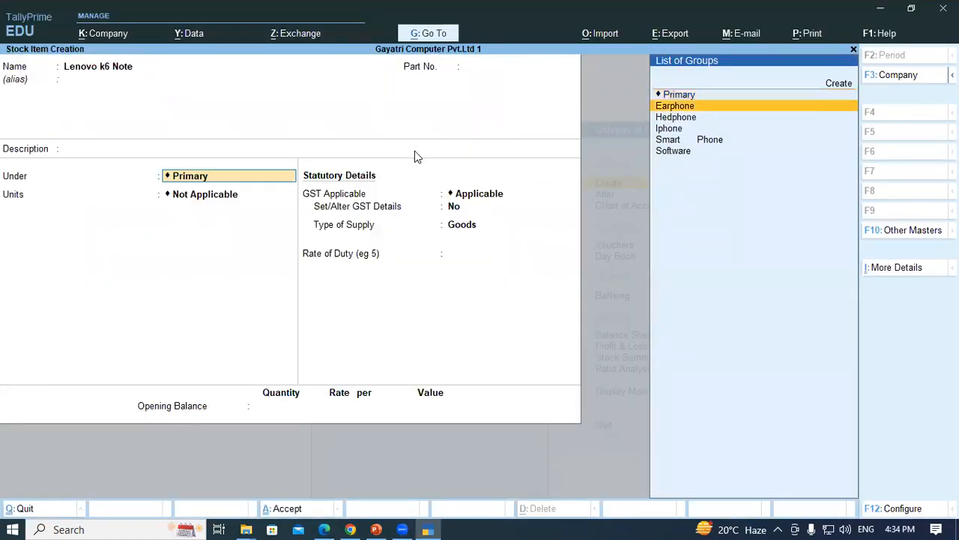
key(Return)
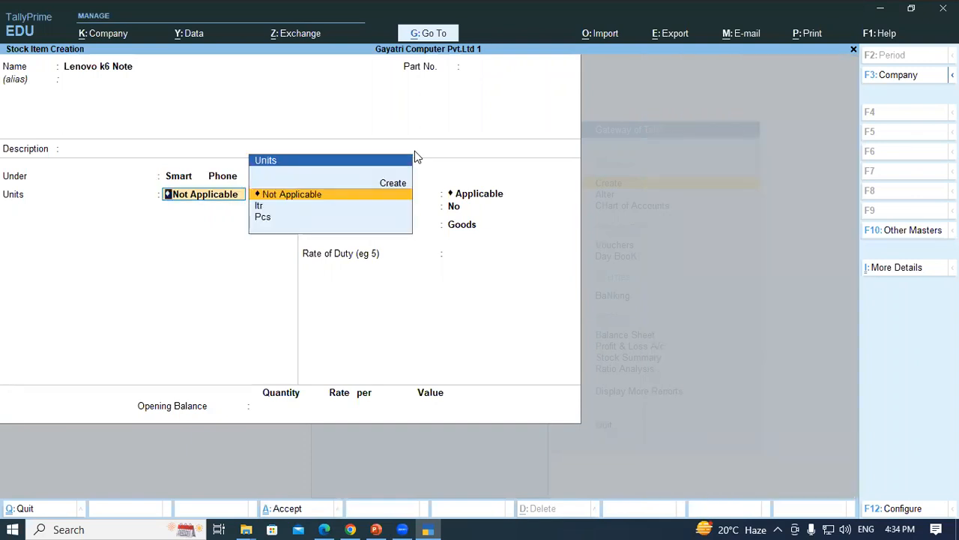
key(Down)
key(Down)
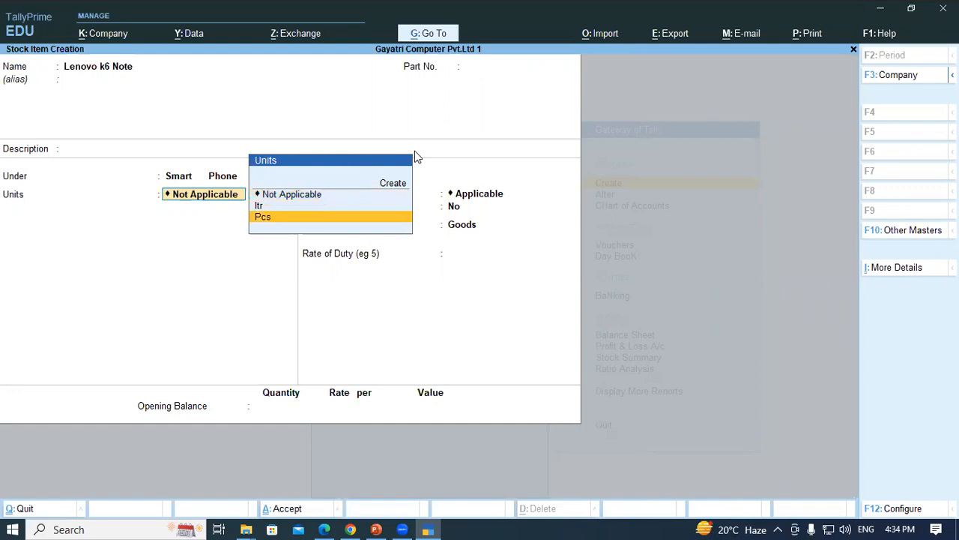
key(Return)
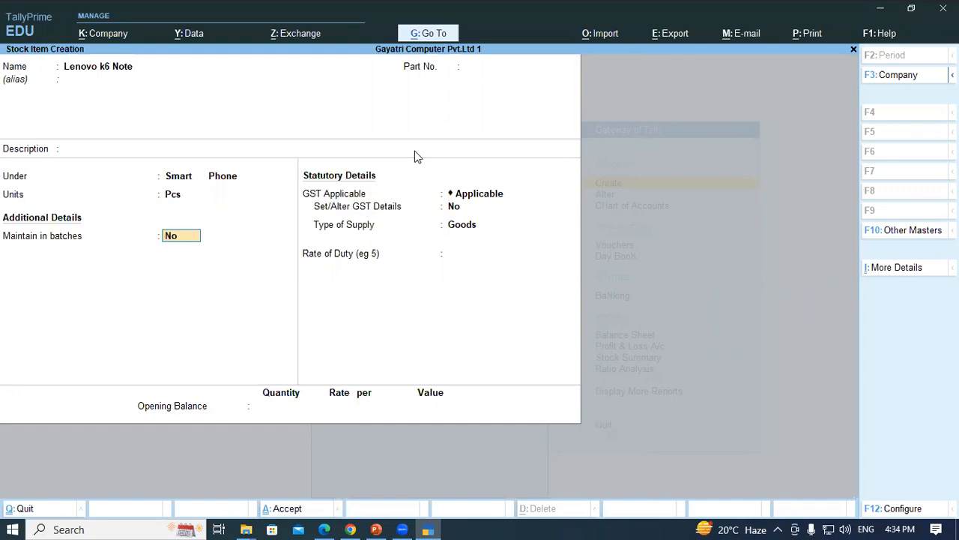
- Enable the use of stock categories for stock items in the stock item configuration and save it
click(899, 510)
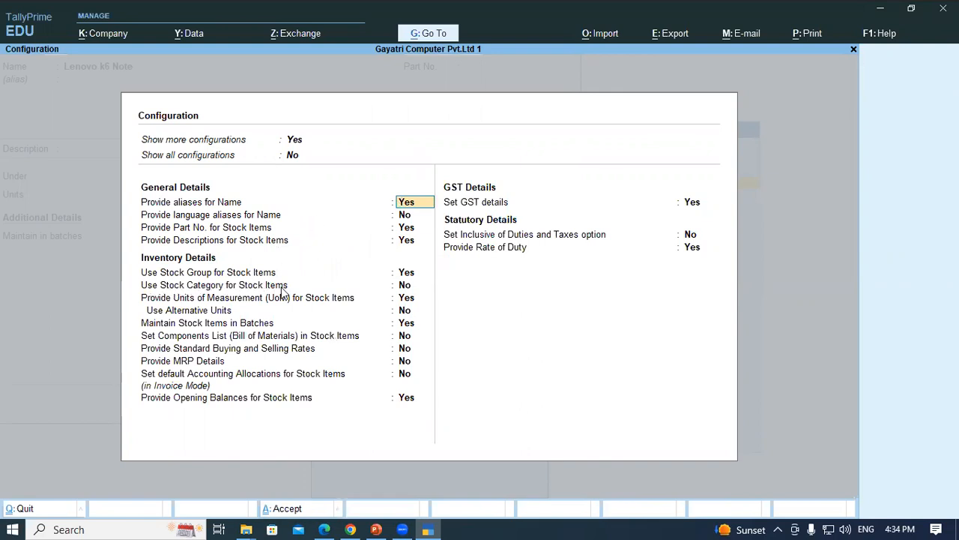
click(404, 288)
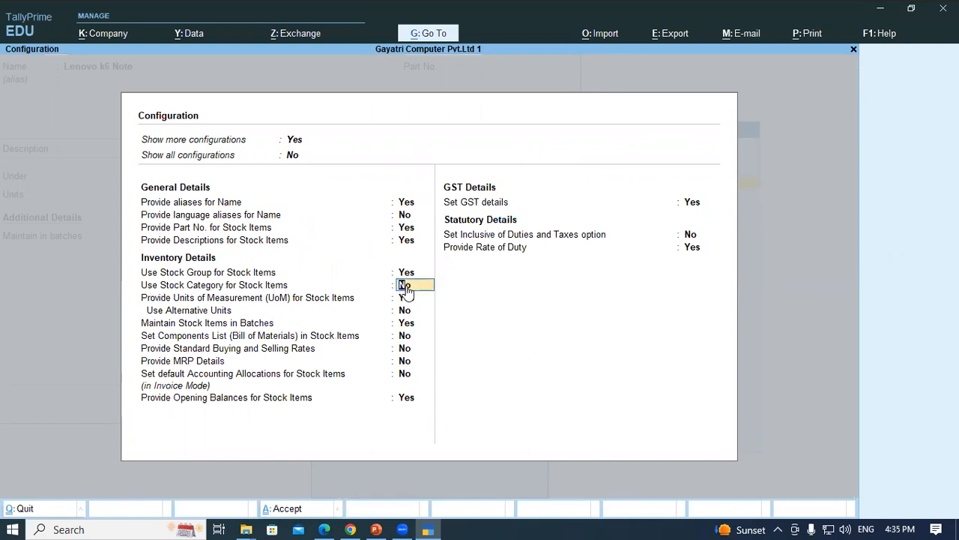
key(y)
key(ctrl+a)
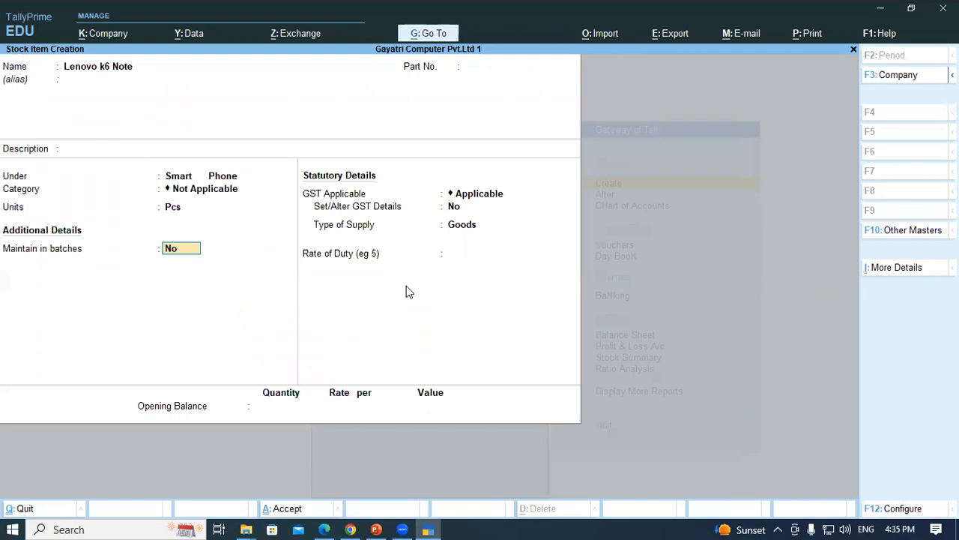
- Assign the Lenovo k6 Note stock item to the Lenovo category, keeping its unit as is
key(BackSpace)
key(BackSpace)
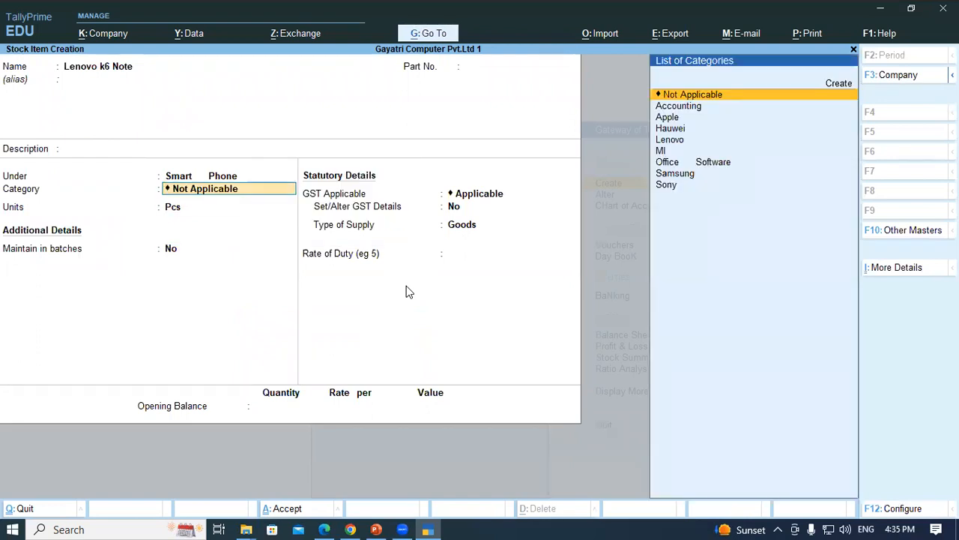
text(Len)
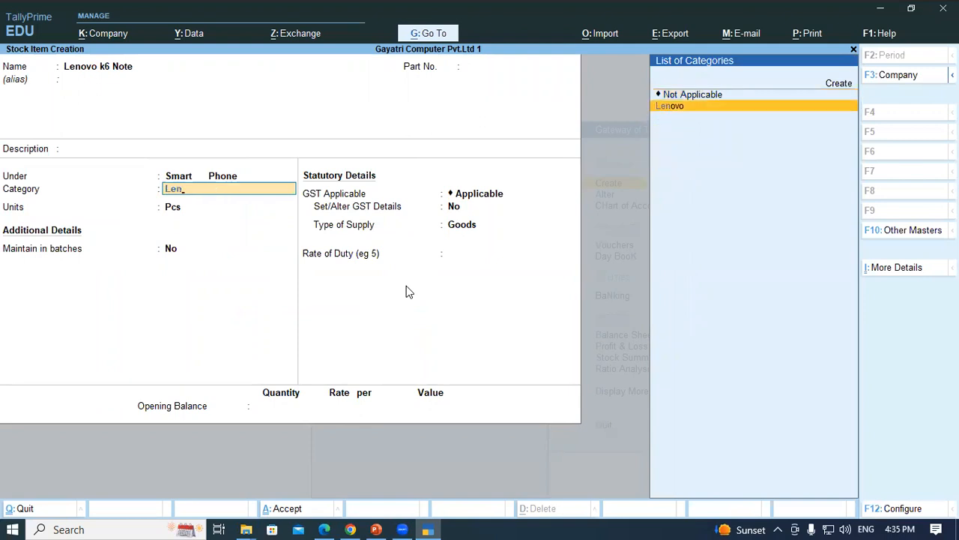
key(Return)
key(Return)
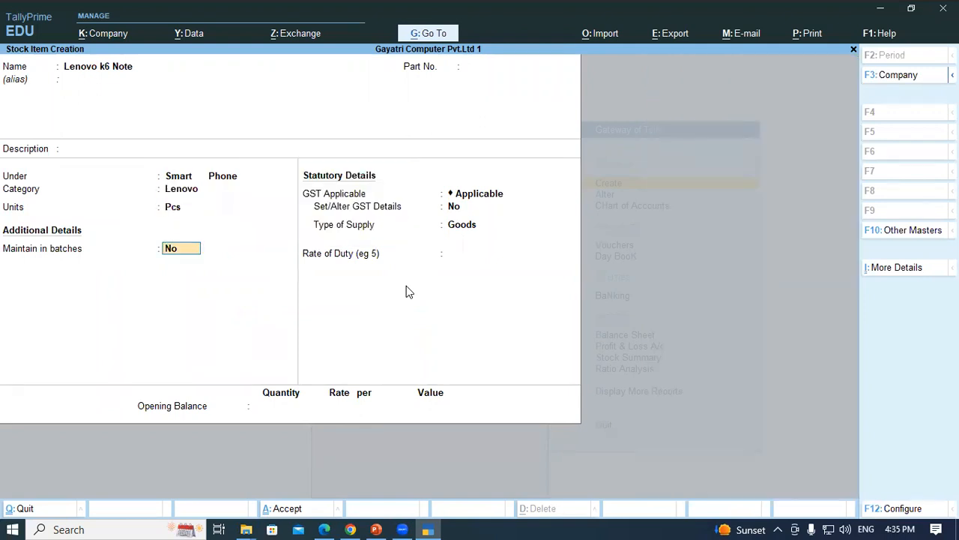
- Keep batches off, GST Applicable, GST details No and supply type Goods for Lenovo k6 Note, leaving the rate of duty blank
key(Return)
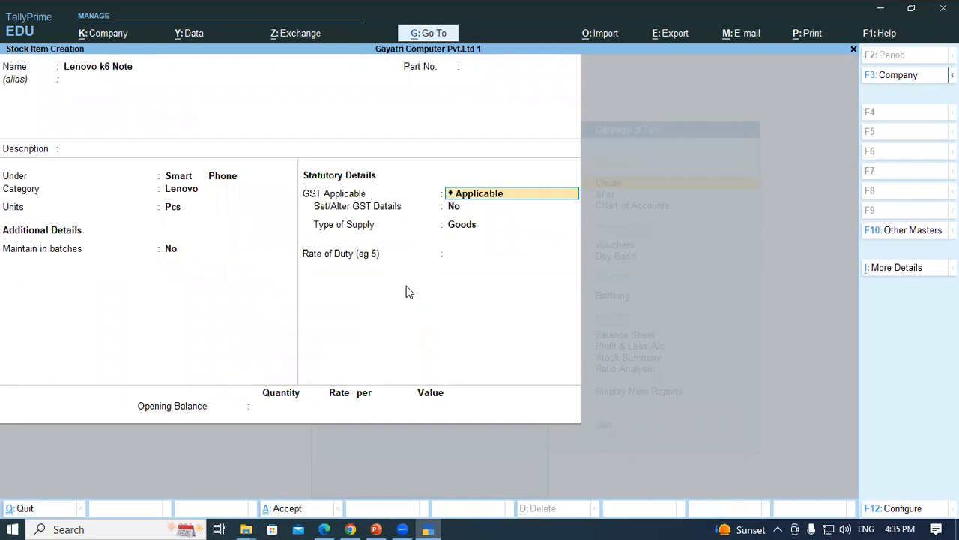
key(Return)
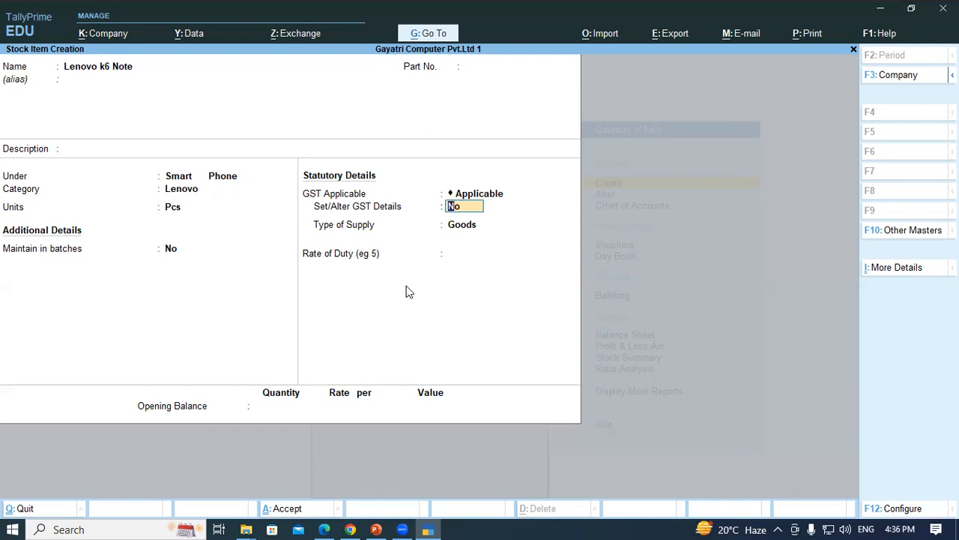
key(Return)
key(Return)
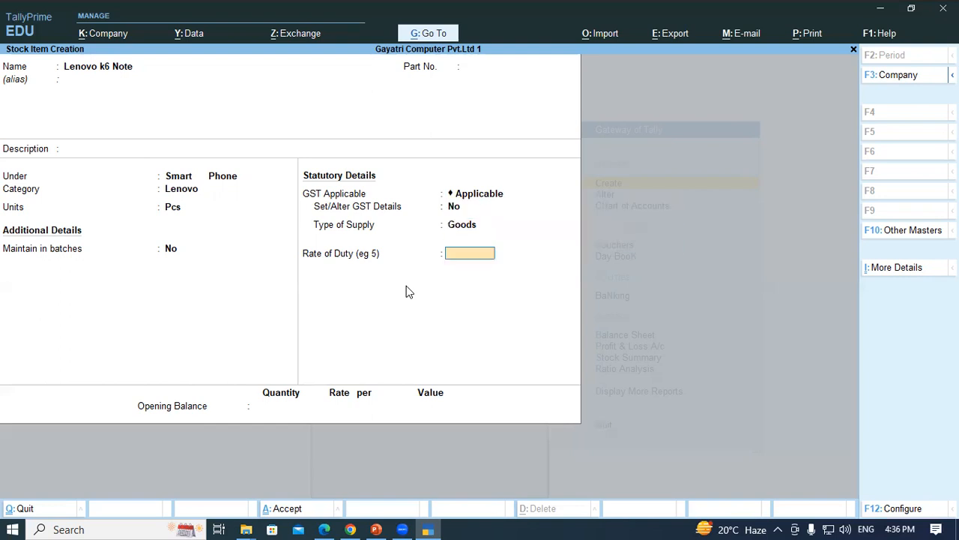
key(Return)
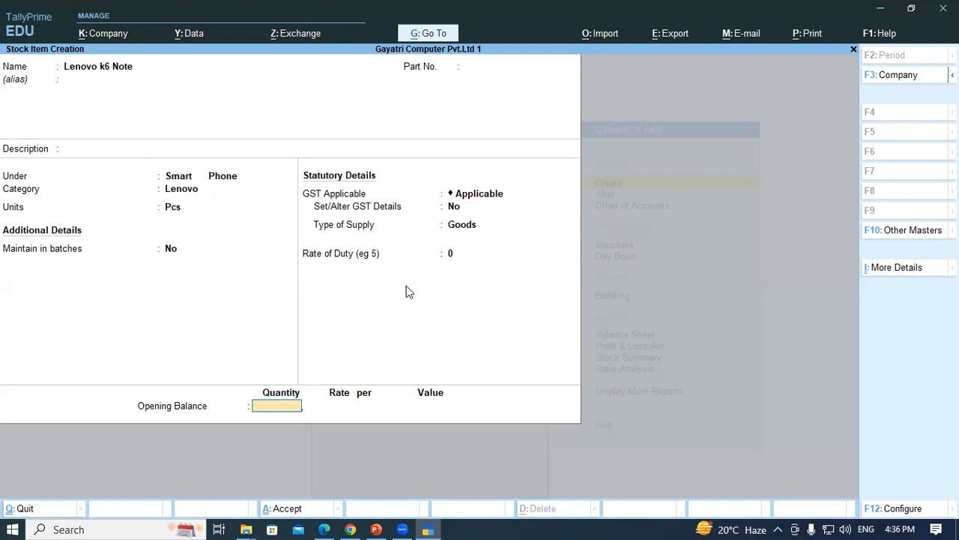
- Check the item's quantity and location in the PDF table, and allocate an opening balance of 4 Pcs to Shop in TallyPrime
key(alt+Tab)
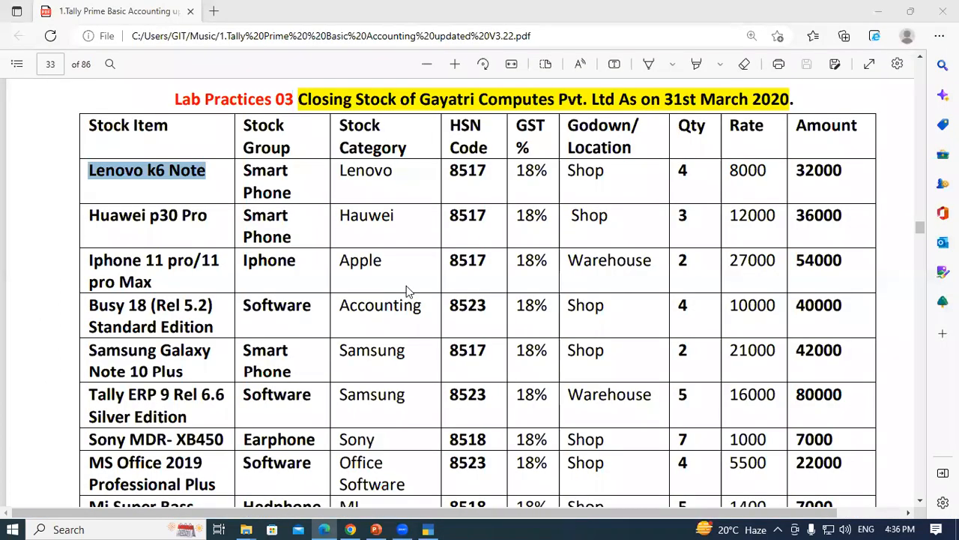
key(alt+Tab)
text(4)
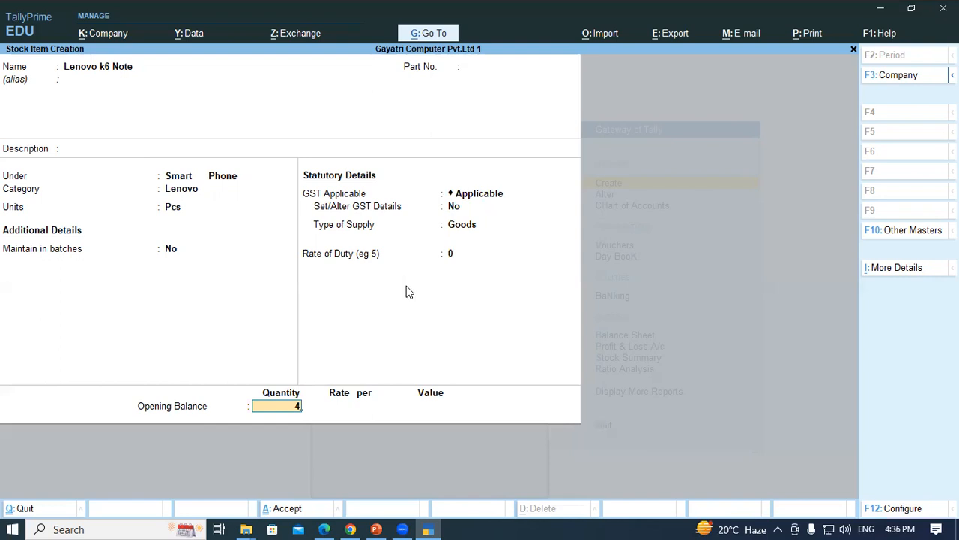
key(Return)
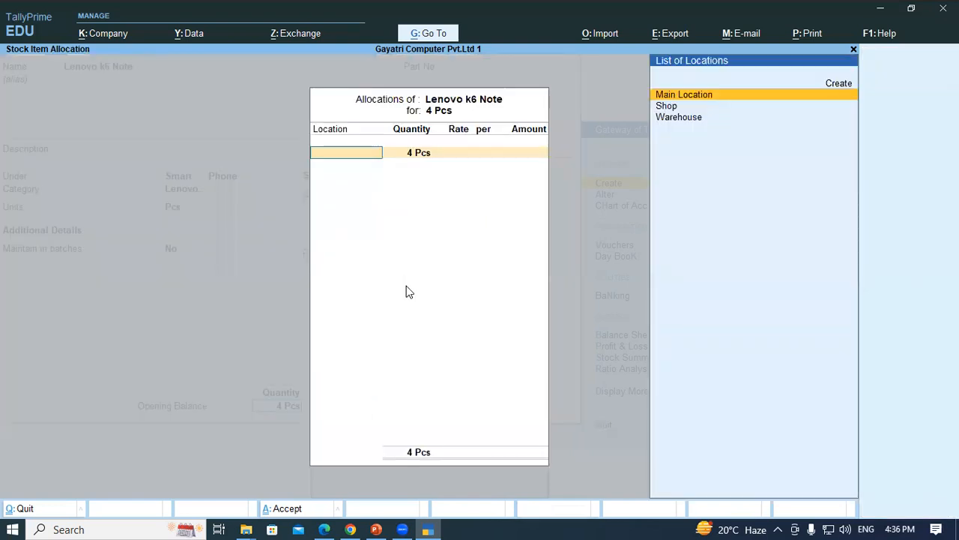
key(alt+Tab)
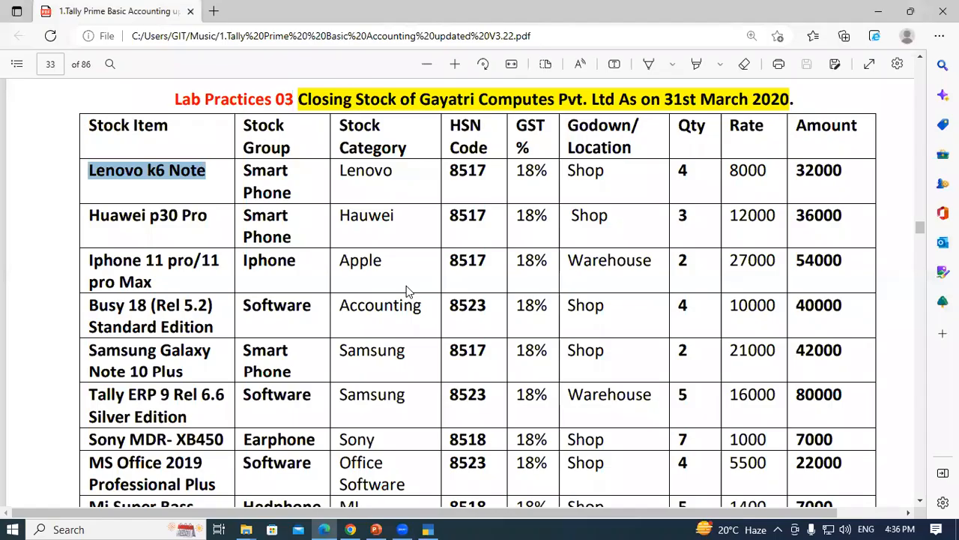
key(alt+Tab)
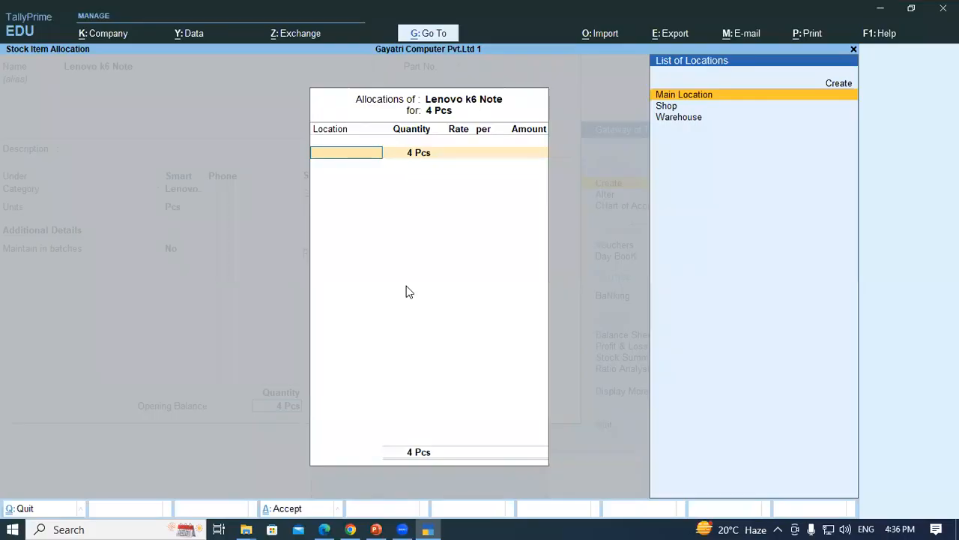
key(Down)
key(Return)
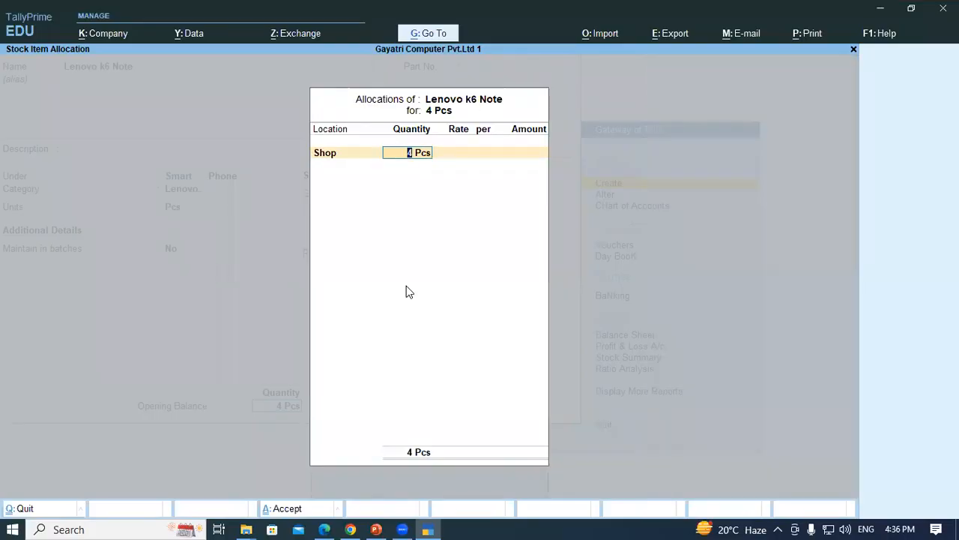
- Check the rate in the PDF table, set it to 8000 per Pcs for the Shop allocation, and save the Lenovo k6 Note item
key(Return)
key(alt+Tab)
key(alt+Tab)
text(8,00)
text(00)
key(Return)
key(Return)
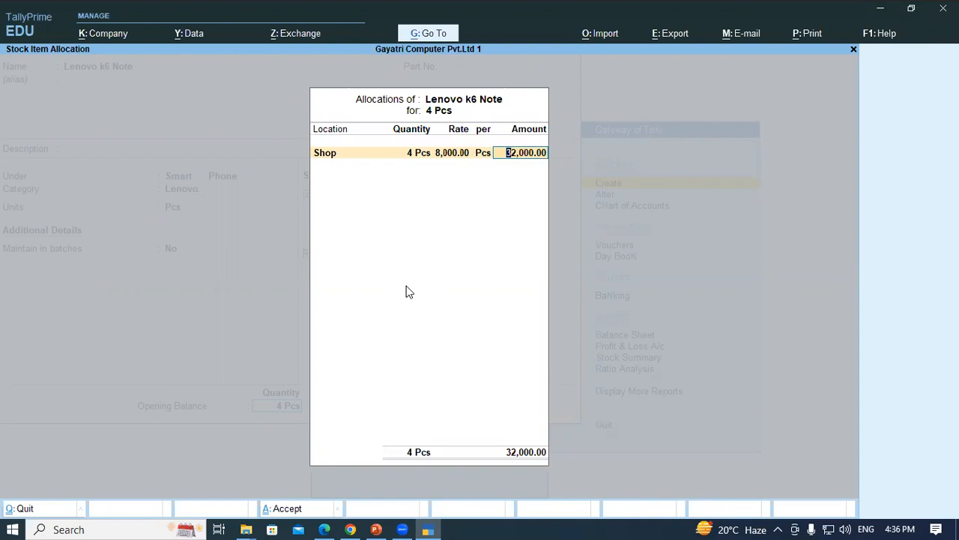
key(Return)
key(Return)
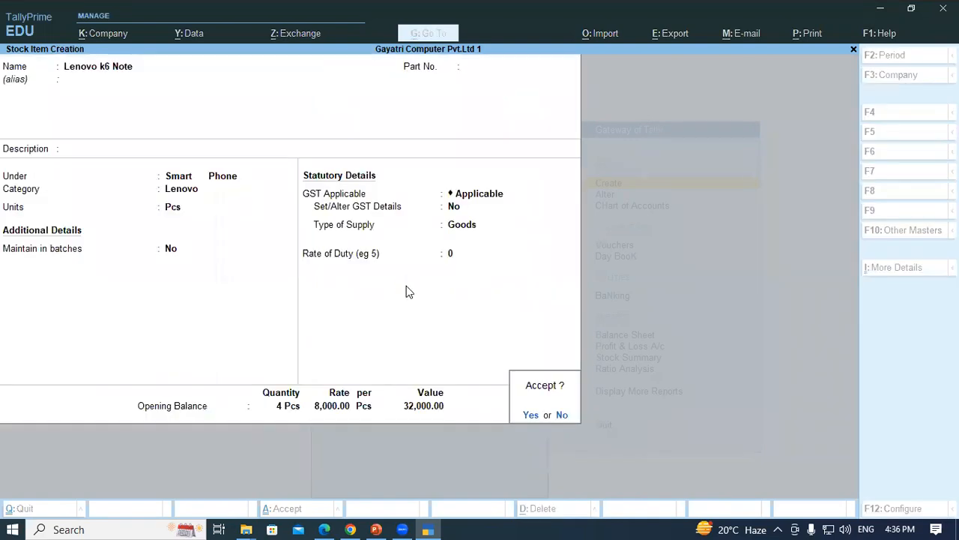
key(Return)
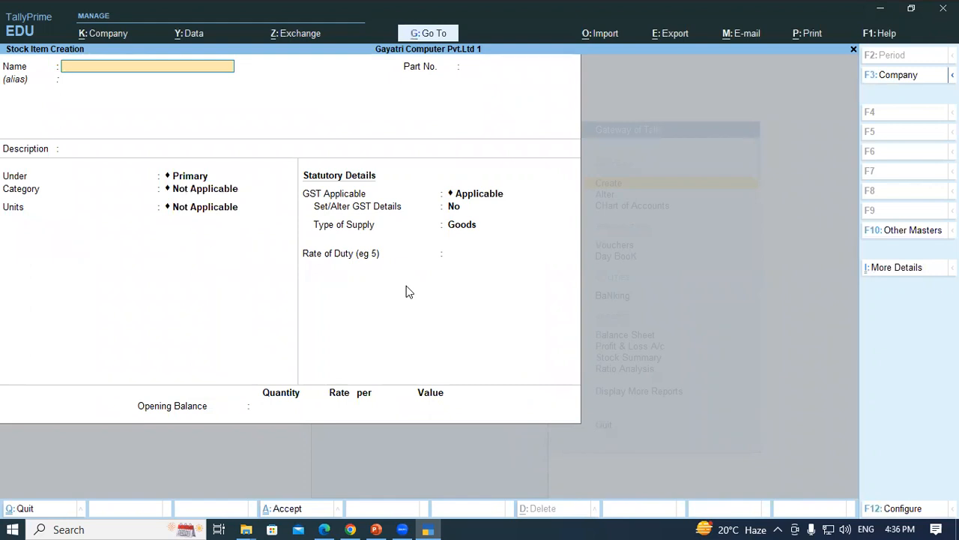
- Copy Huawei p30 Pro from the PDF table and name the new TallyPrime stock item with it, leaving alias, part number and description blank
key(alt+Tab)
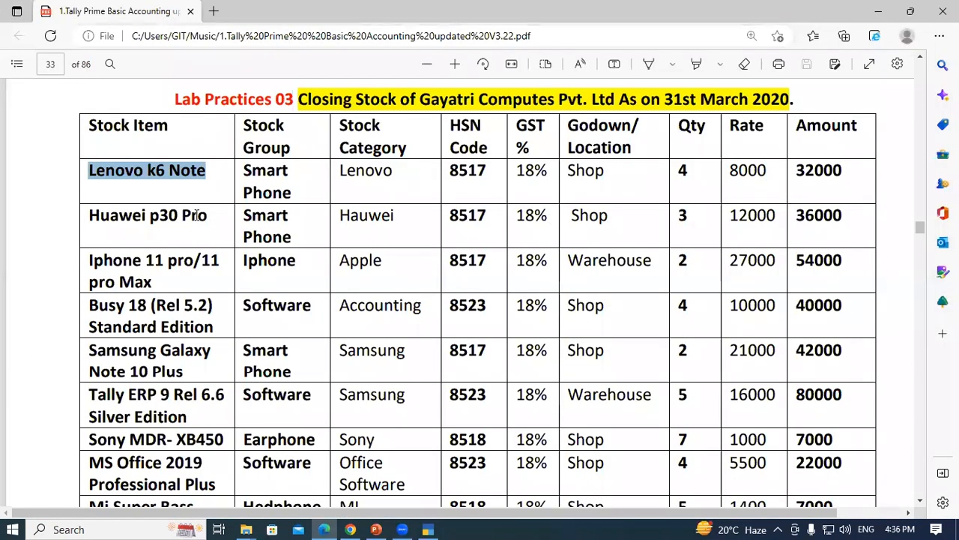
drag(87, 215, 209, 215)
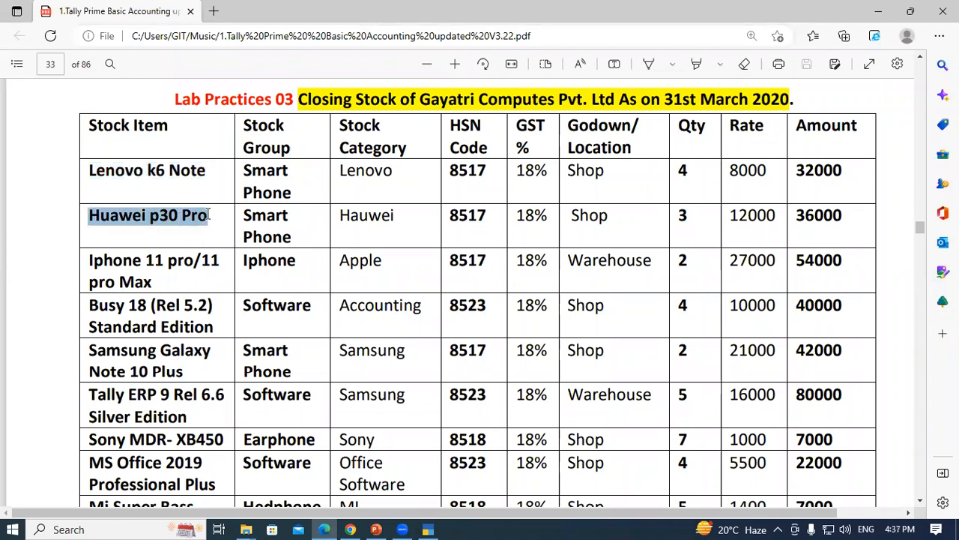
key(ctrl+c)
key(alt+Tab)
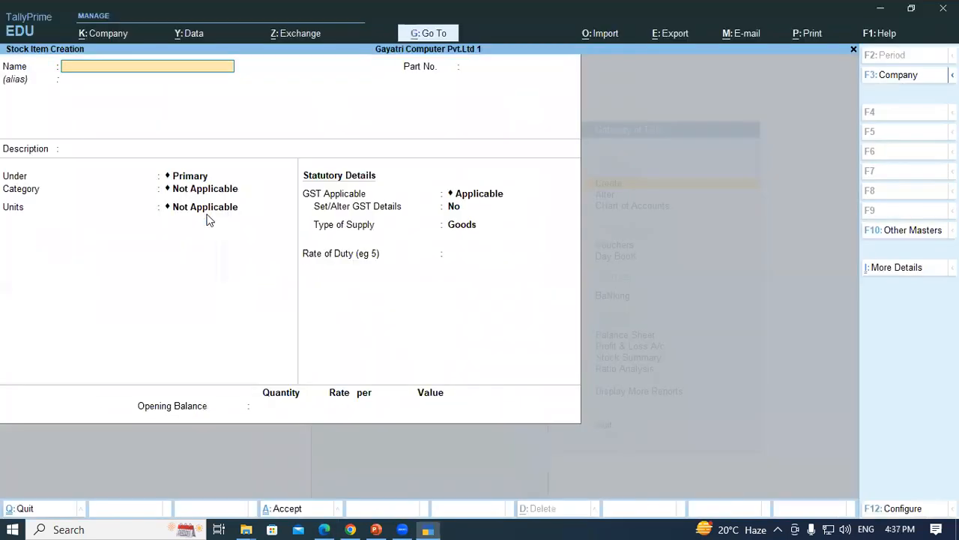
key(ctrl+v)
key(Return)
key(Return)
key(Return)
key(Return)
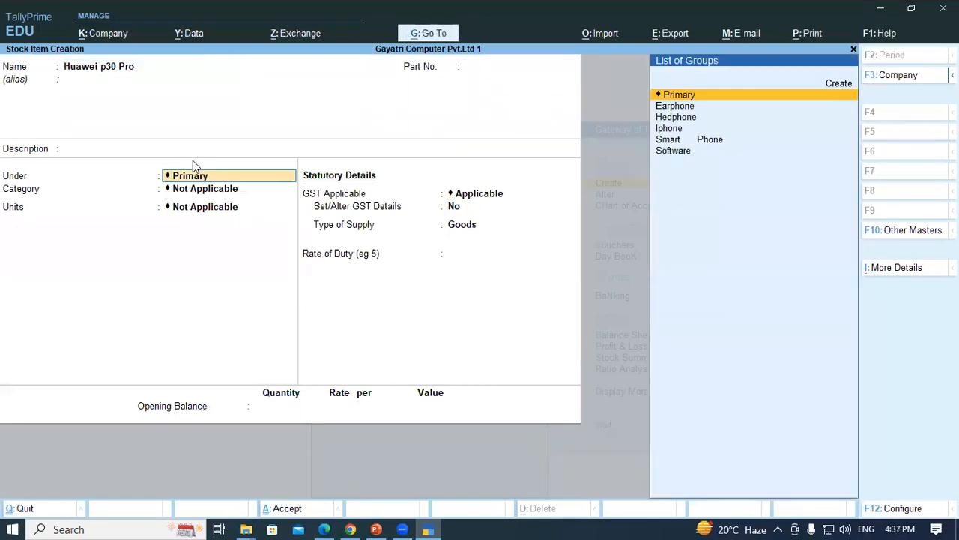
- Place Huawei p30 Pro under the Smart Phone group and the Hauwei category
text(Ma)
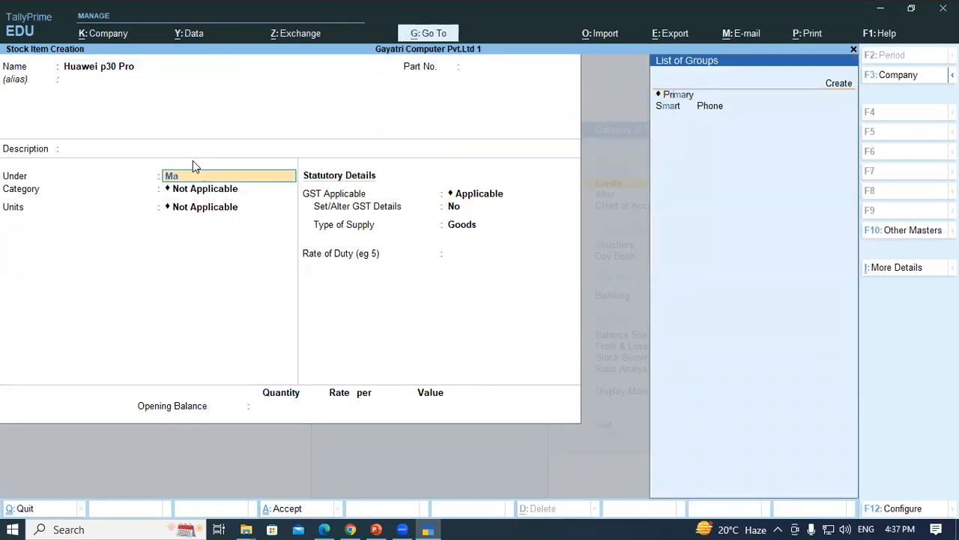
key(Down)
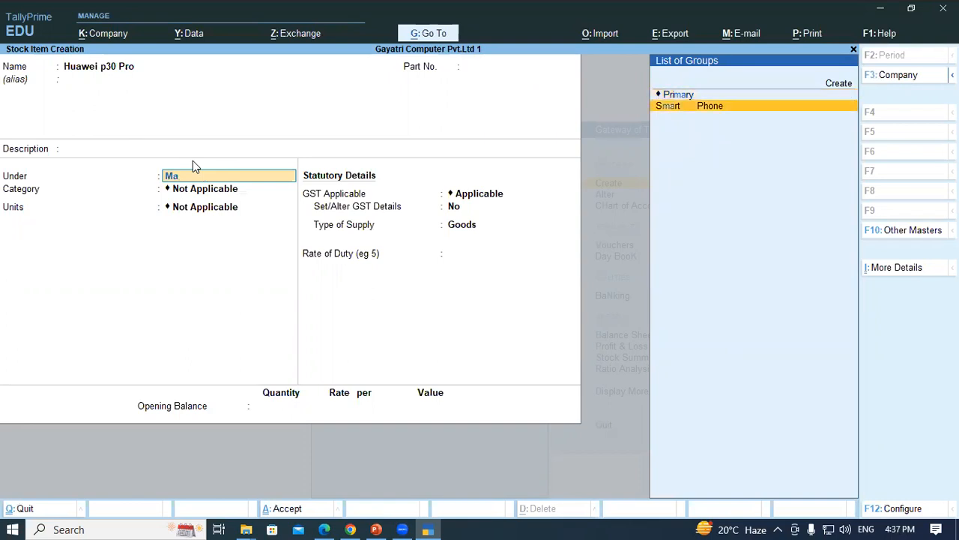
key(Return)
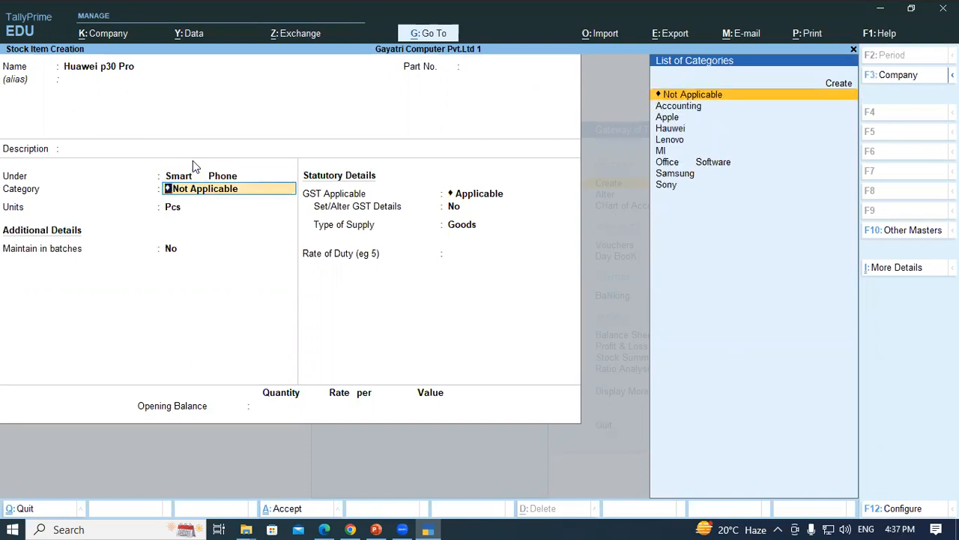
text(H)
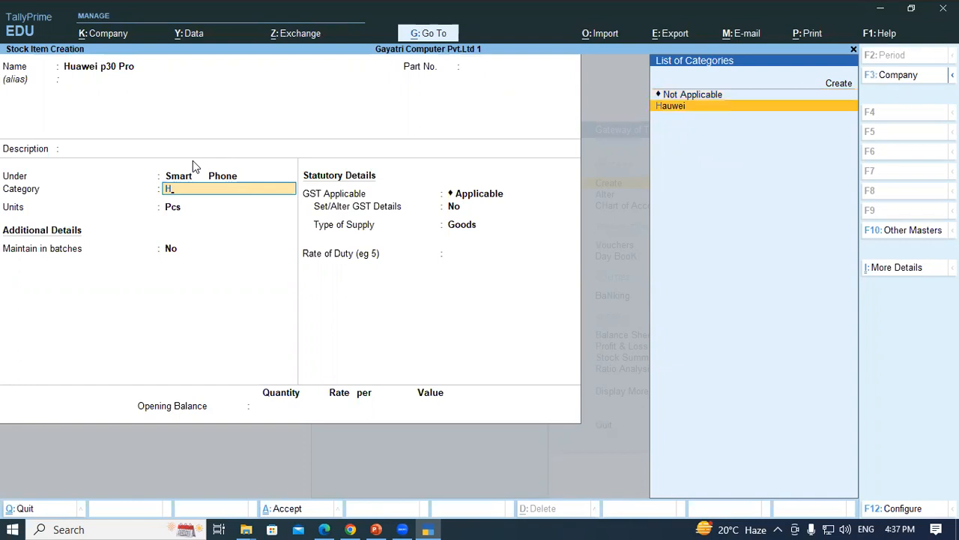
key(Return)
- Keep Huawei p30 Pro's unit Pcs, no batches and default GST settings with Goods supply, leaving the rate of duty blank
key(Return)
key(Return)
key(Return)
key(Return)
key(Return)
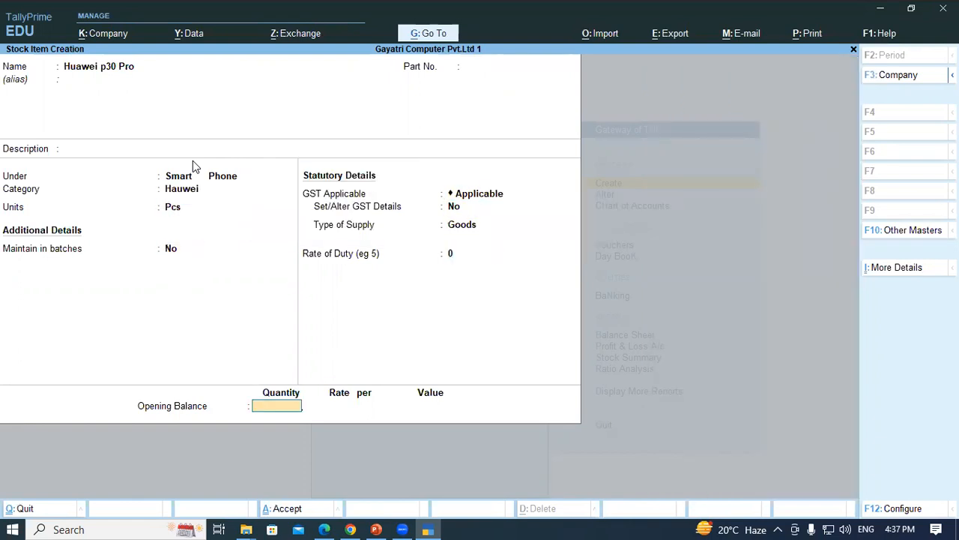
- Check Huawei p30 Pro's quantity and location in the PDF table, and allocate an opening balance of 3 Pcs to Shop in TallyPrime
key(alt+Tab)
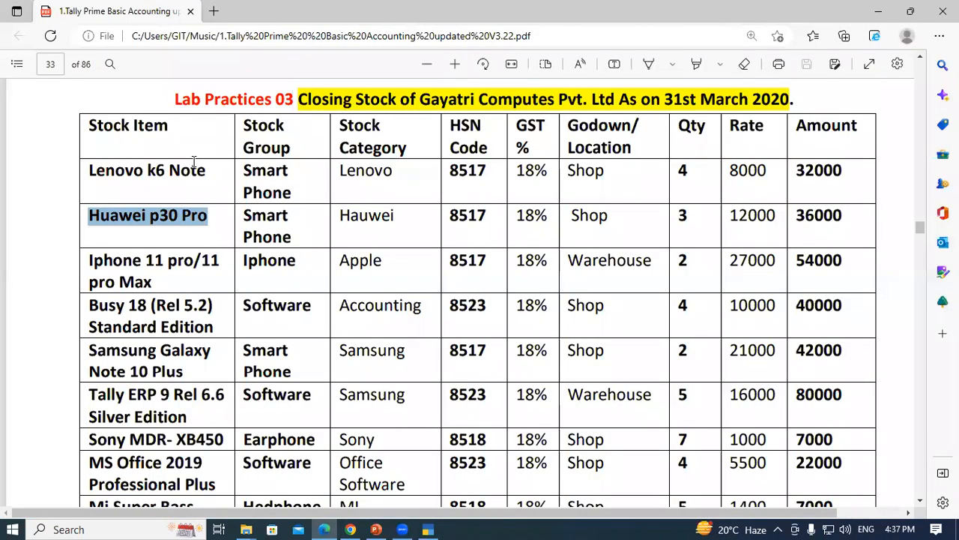
key(alt+Tab)
text(3)
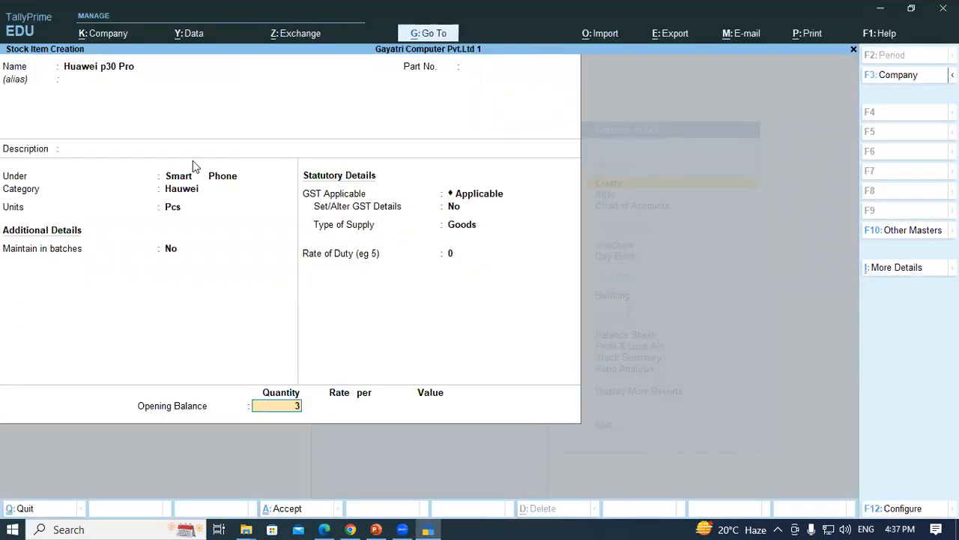
key(Return)
key(alt+Tab)
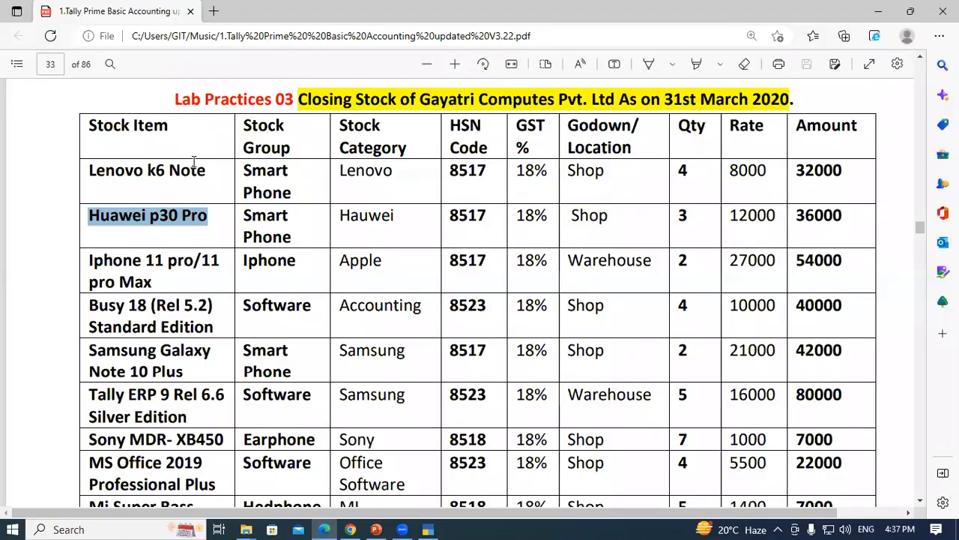
key(alt+Tab)
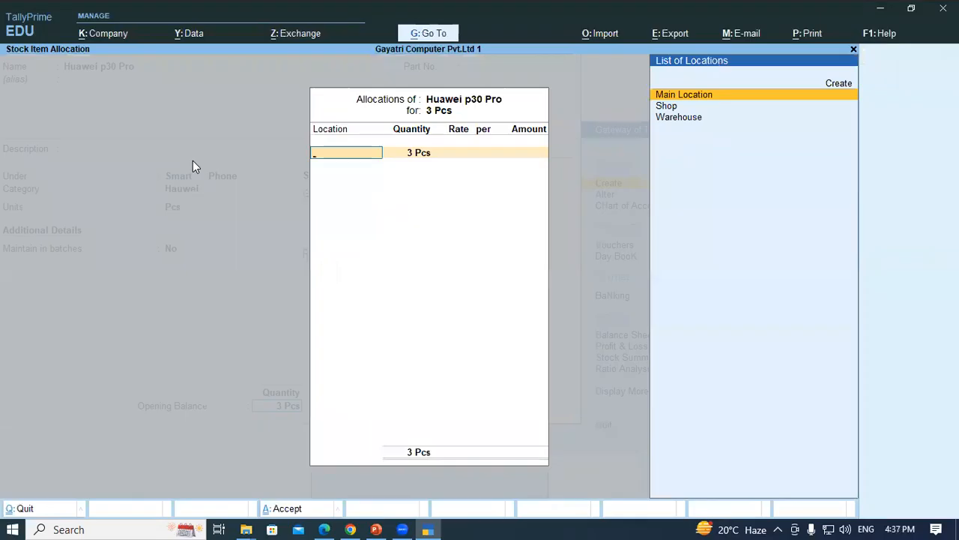
key(Down)
key(Return)
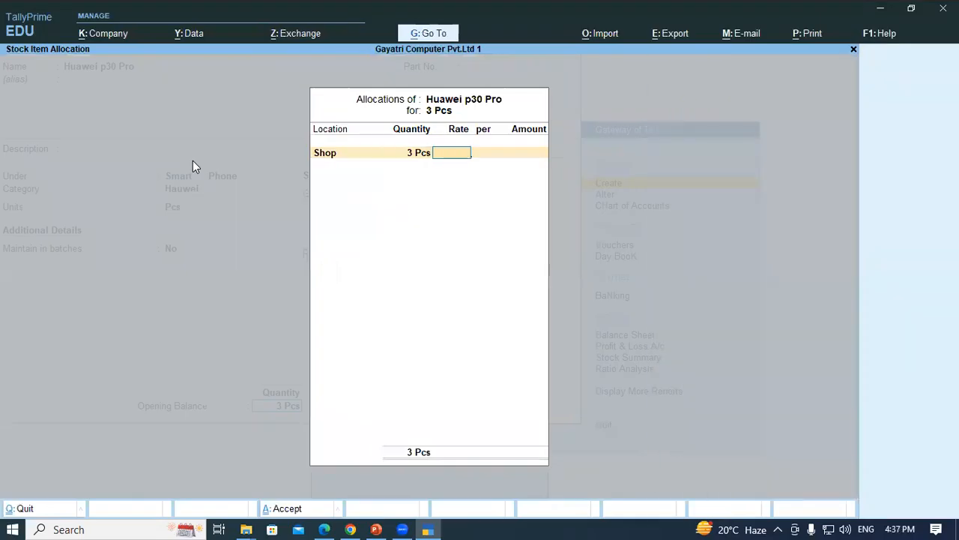
- Check Huawei p30 Pro's rate in the PDF table, set its Shop allocation rate to 12,000 in TallyPrime and save the stock item
key(alt+Tab)
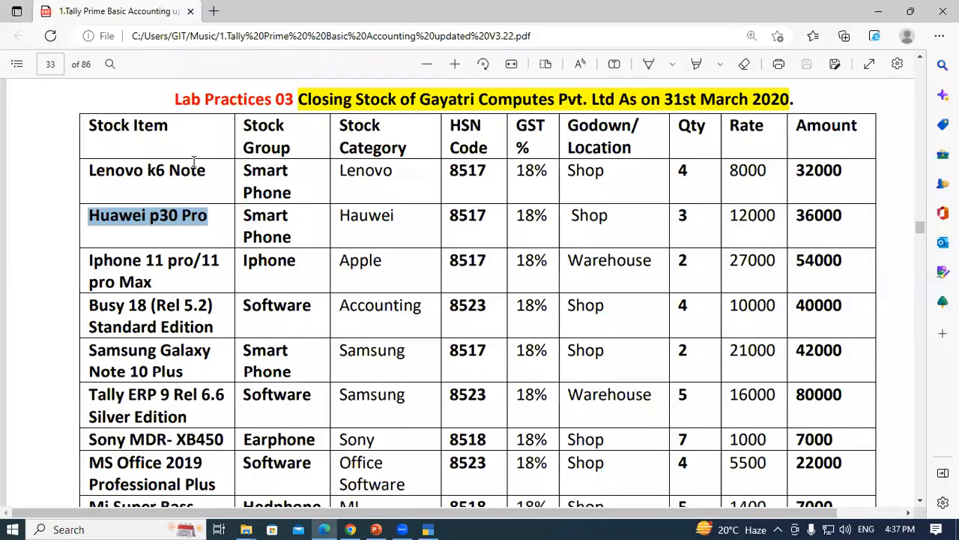
key(alt+Tab)
text(12,000)
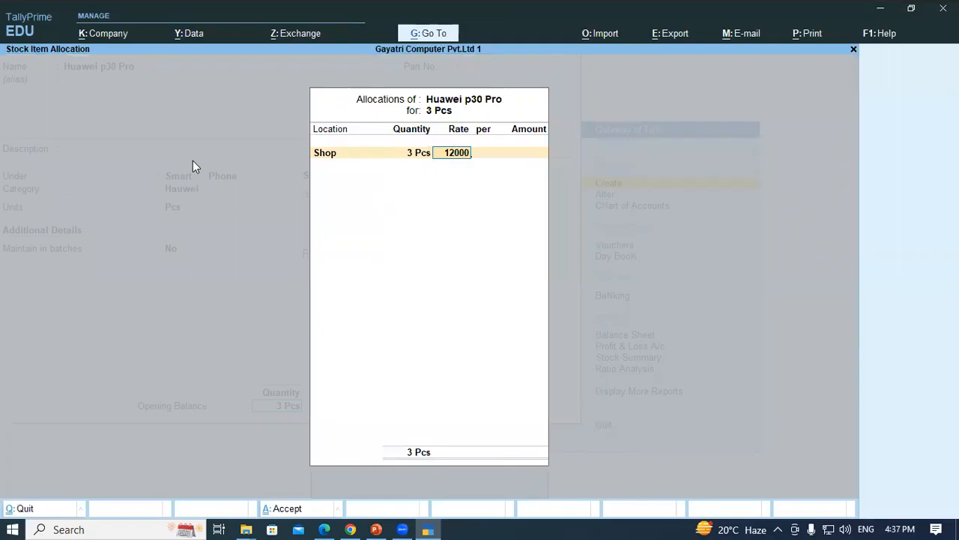
key(Return)
key(Return)
key(Return)
key(Return)
- Copy Iphone 11 pro/11 pro Max from the PDF table and name the new TallyPrime stock item with it, leaving alias, part number and description blank
key(alt+Tab)
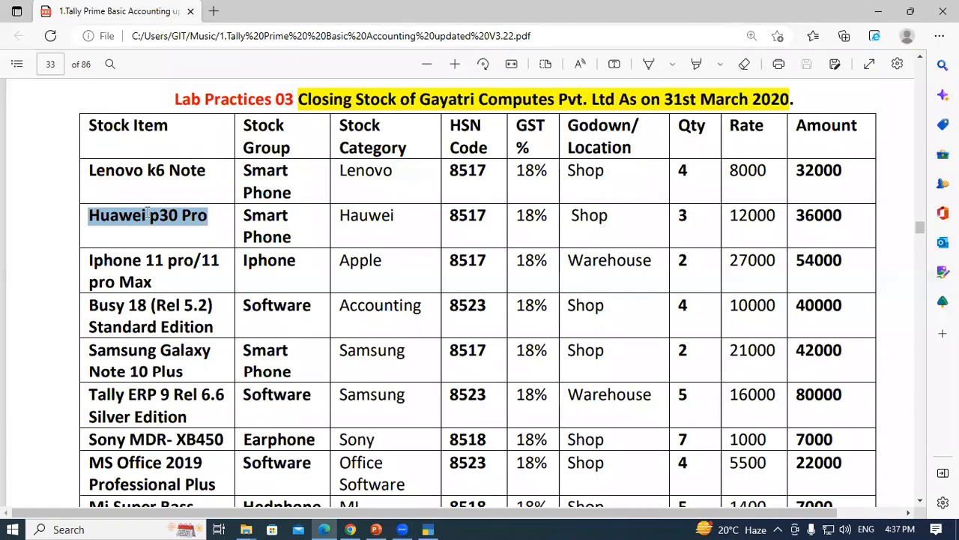
drag(89, 259, 161, 283)
key(ctrl+c)
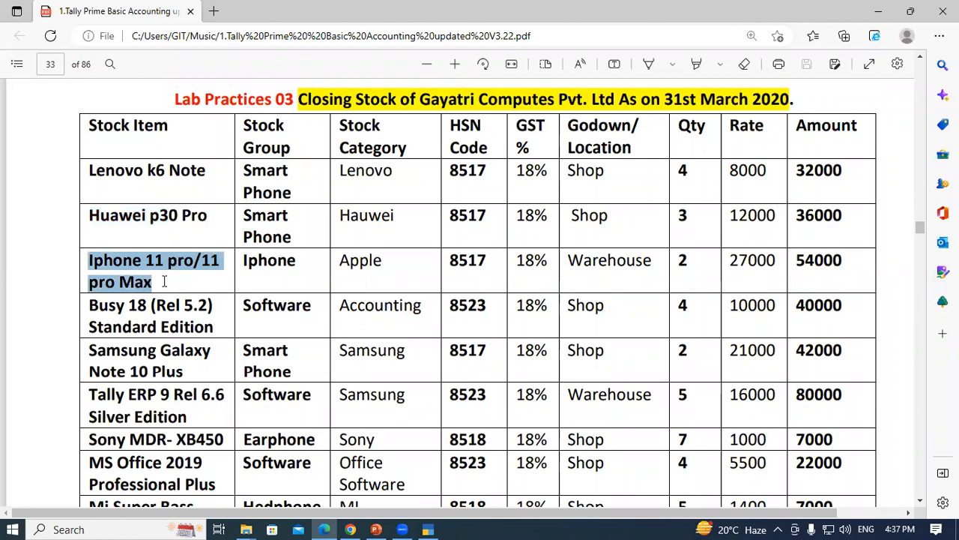
key(alt+Tab)
key(ctrl+v)
key(Return)
key(Return)
key(Return)
key(Return)
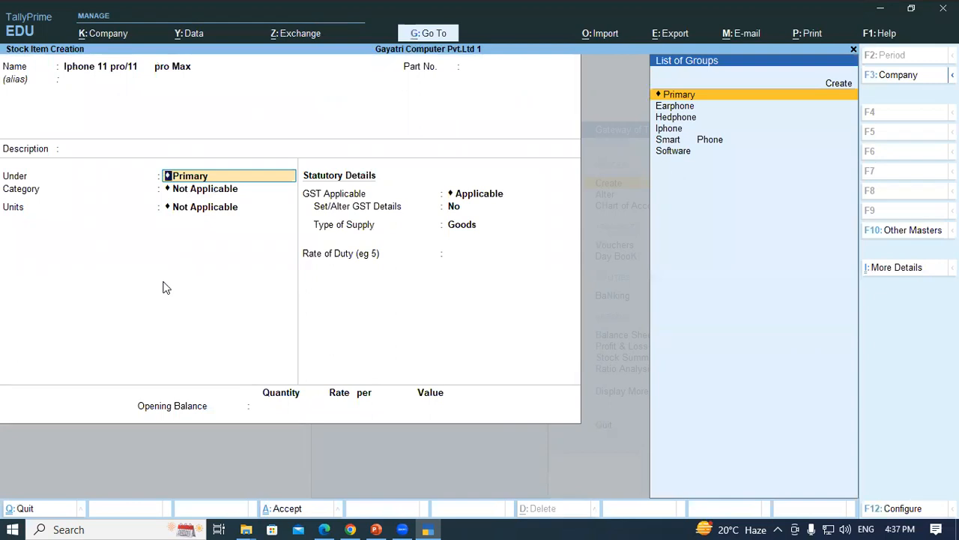
- Place Iphone 11 pro/11 pro Max under the Iphone group and the Apple category
text(A)
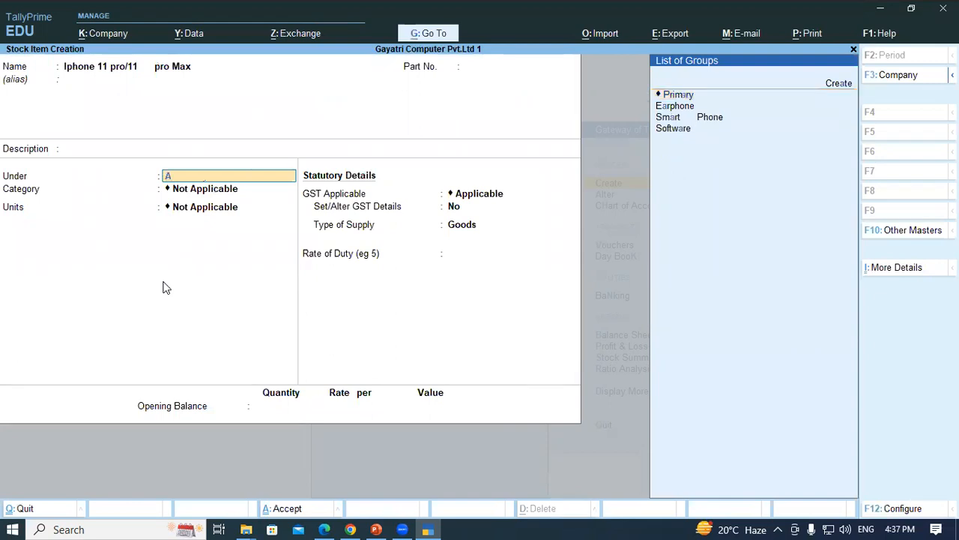
text(p)
key(BackSpace)
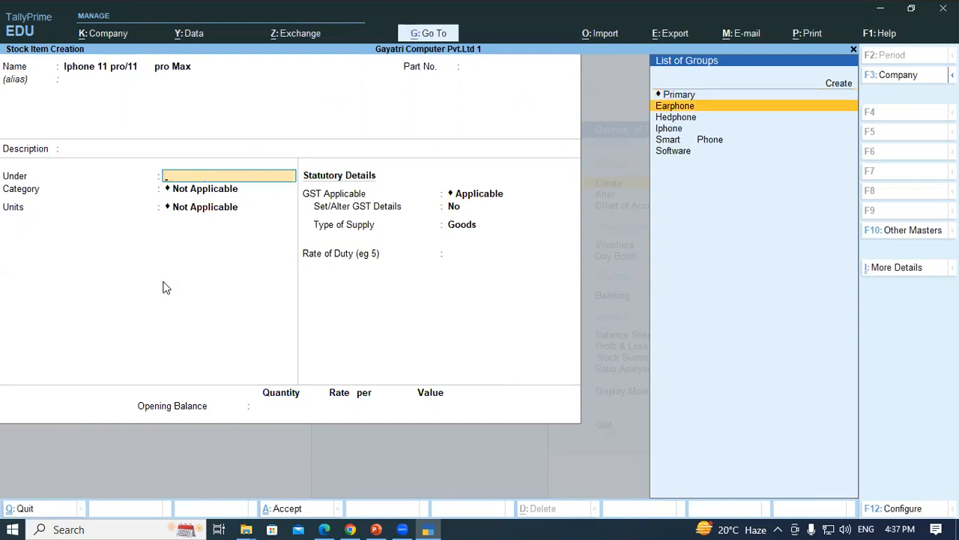
text(i)
key(Return)
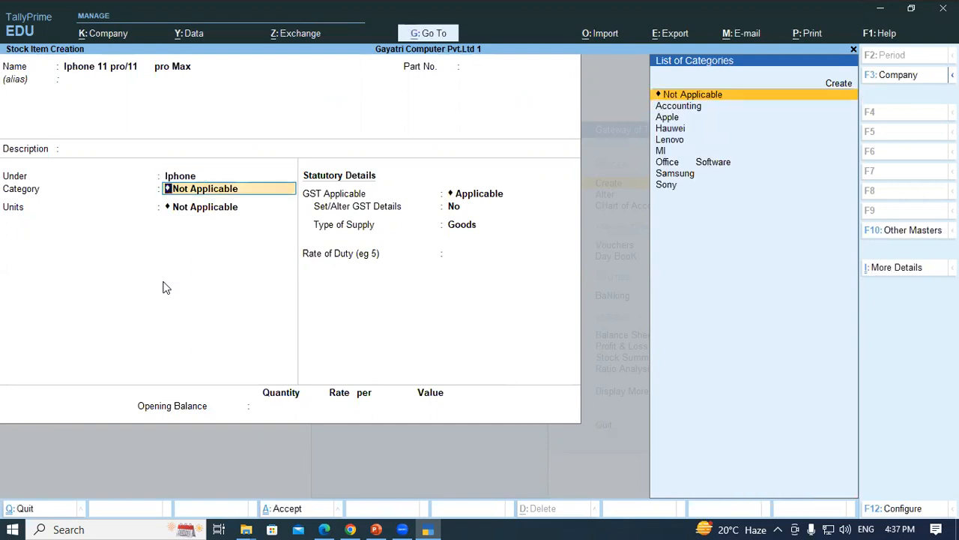
key(Down)
key(Down)
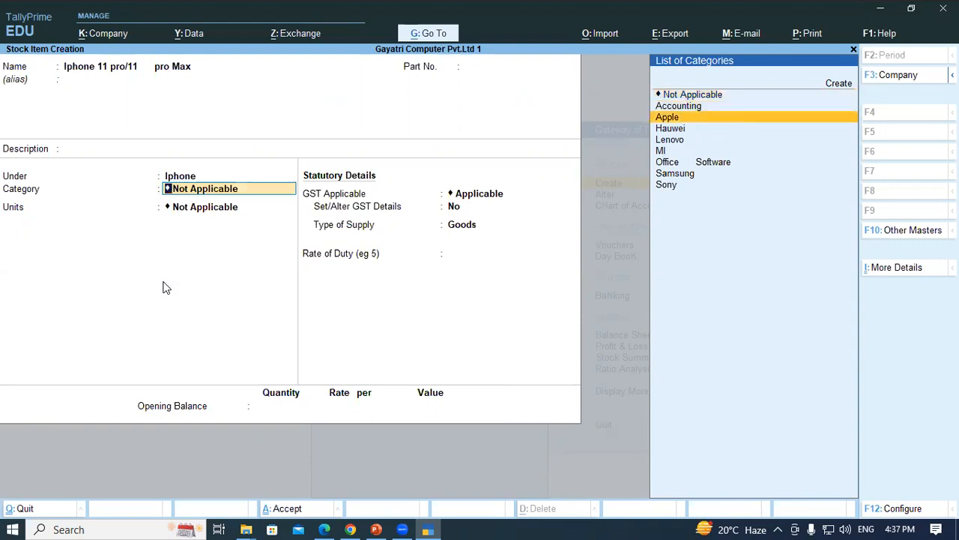
key(Return)
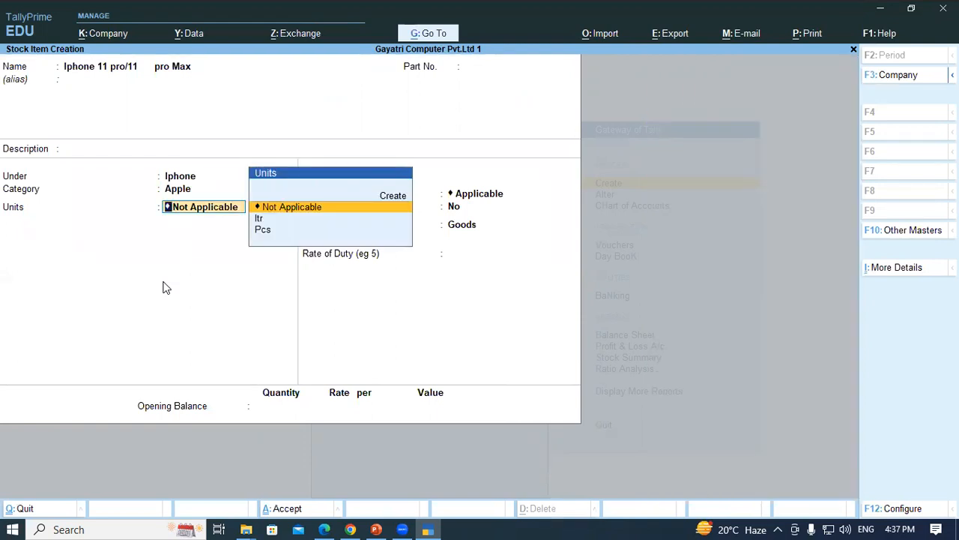
- Set Iphone 11 pro/11 pro Max's unit to Pcs, keeping no batches, default GST settings with Goods supply and no rate of duty
key(Down)
key(Down)
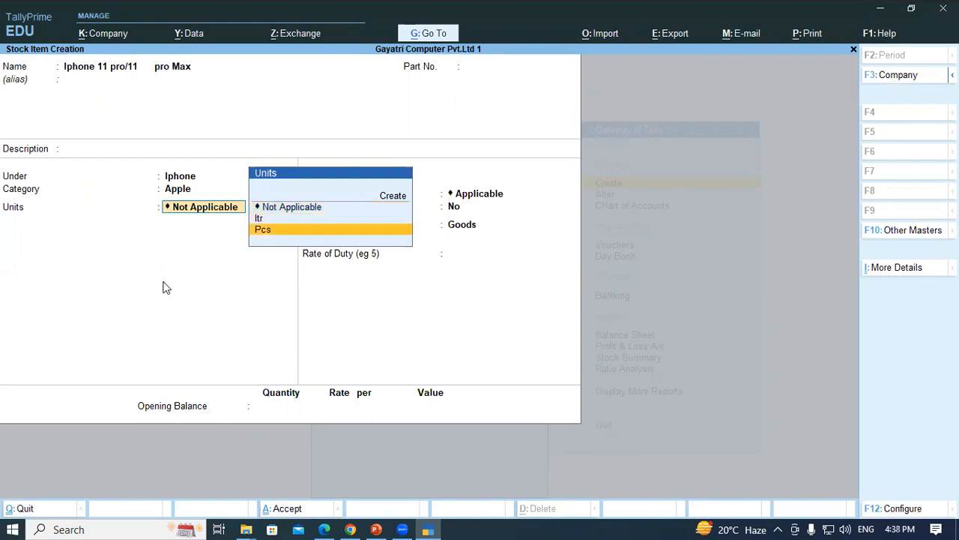
key(Return)
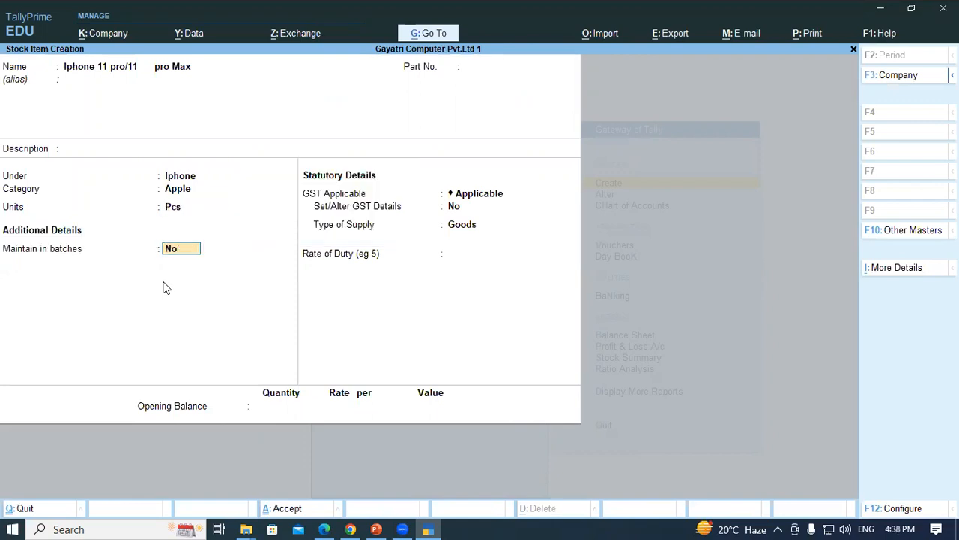
key(Return)
key(Return)
key(Return)
key(Return)
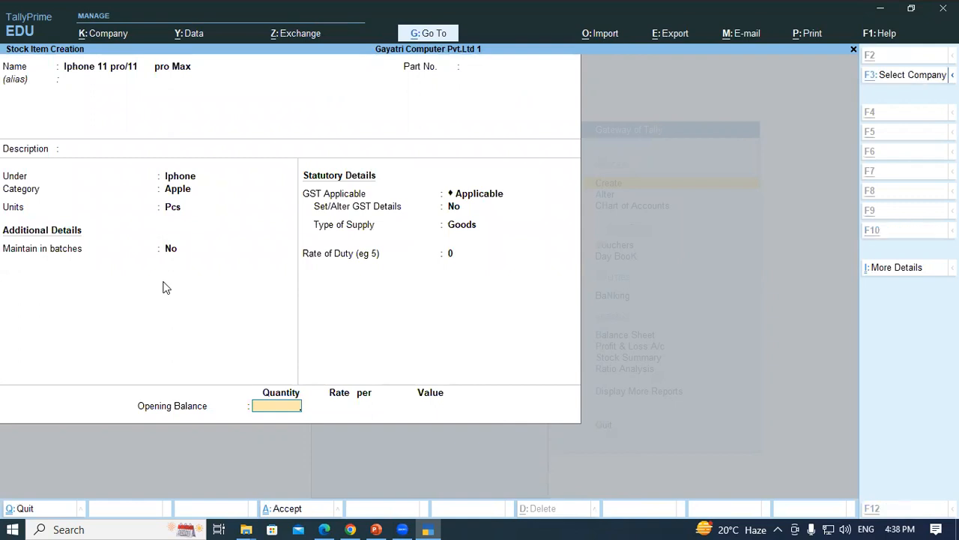
- Check Iphone 11 pro/11 pro Max's quantity and location in the PDF table, and allocate an opening balance of 2 Pcs to Warehouse in TallyPrime
key(alt+Tab)
key(alt+Tab)
text(2)
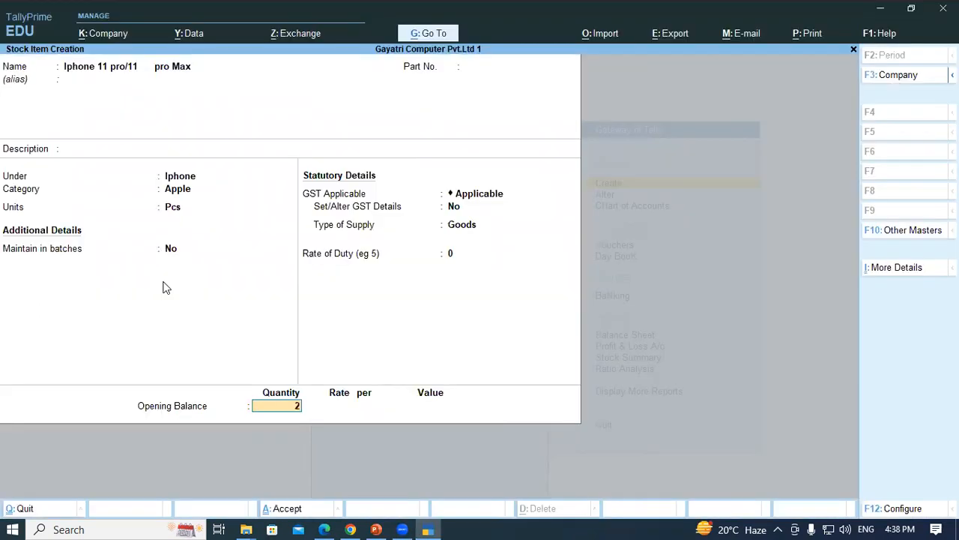
key(Return)
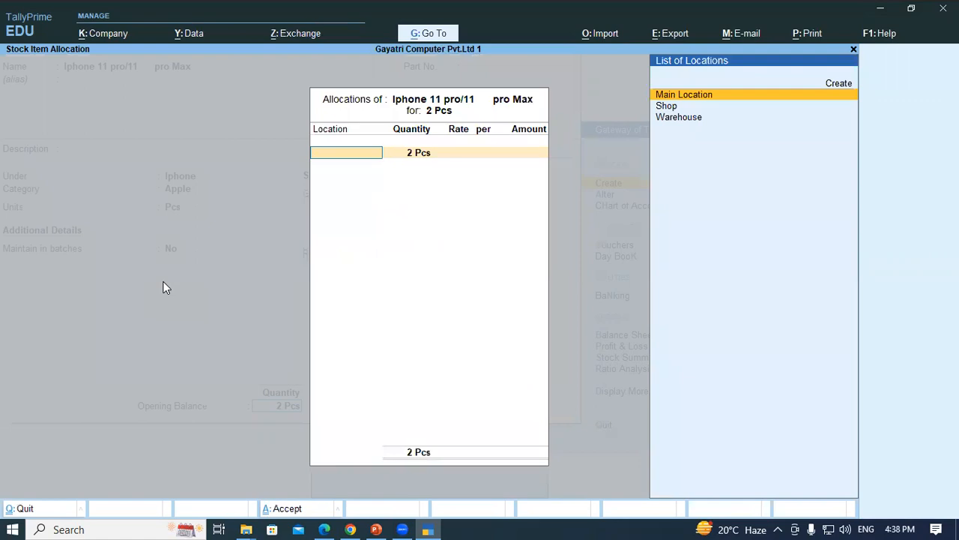
key(alt+Tab)
key(alt+Tab)
key(Down)
key(Down)
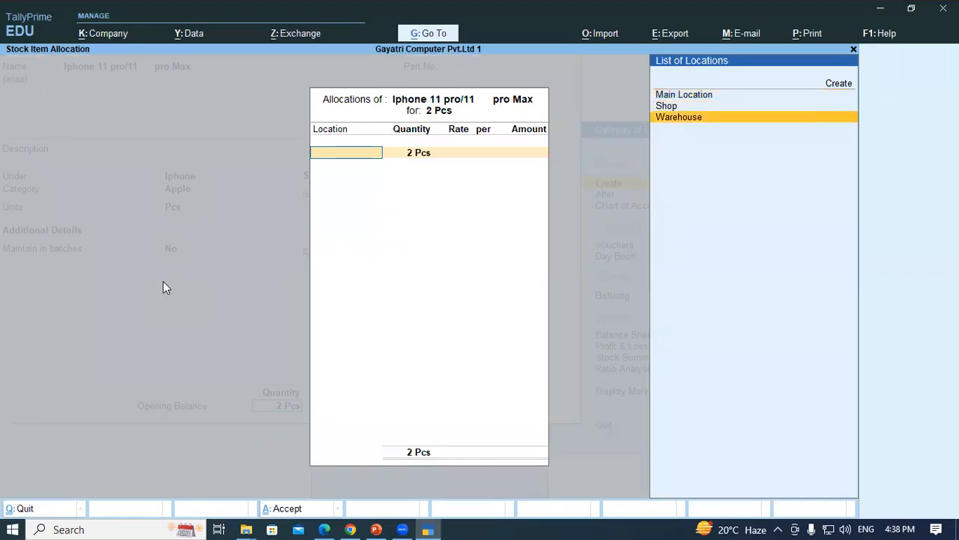
key(Return)
key(Return)
- Check Iphone 11 pro/11 pro Max's rate in the PDF table, set its Warehouse allocation rate to 27,000 in TallyPrime and save the item
key(alt+Tab)
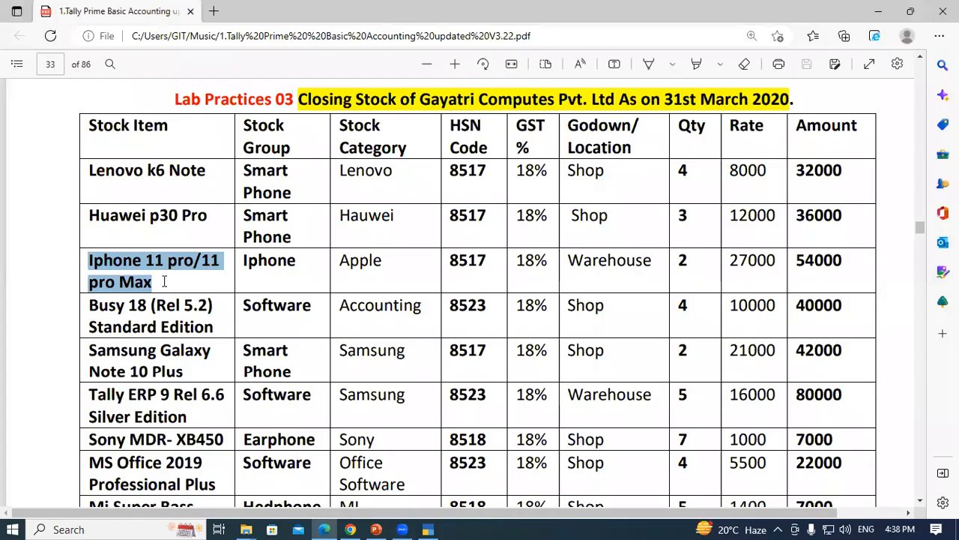
key(alt+Tab)
text(27)
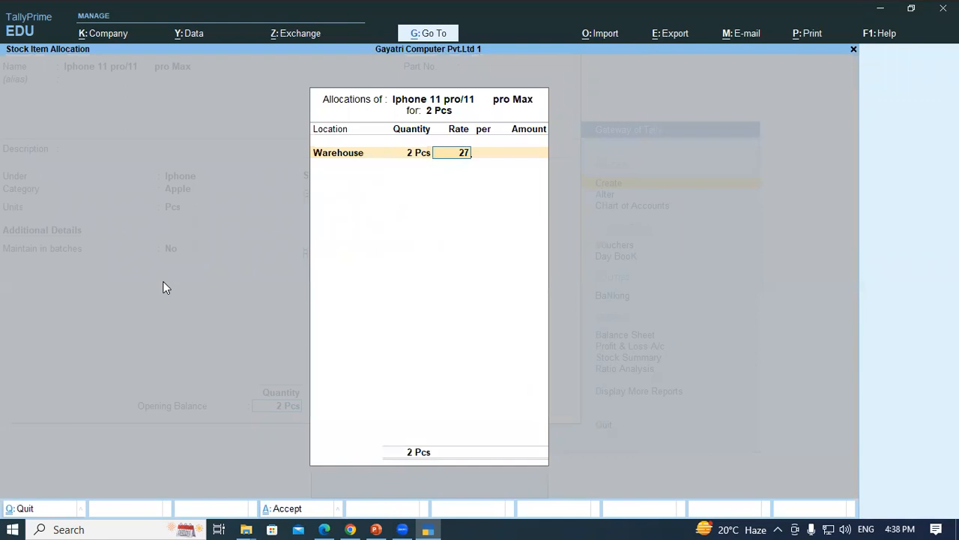
text(,000)
key(Return)
key(Return)
key(Return)
key(Return)
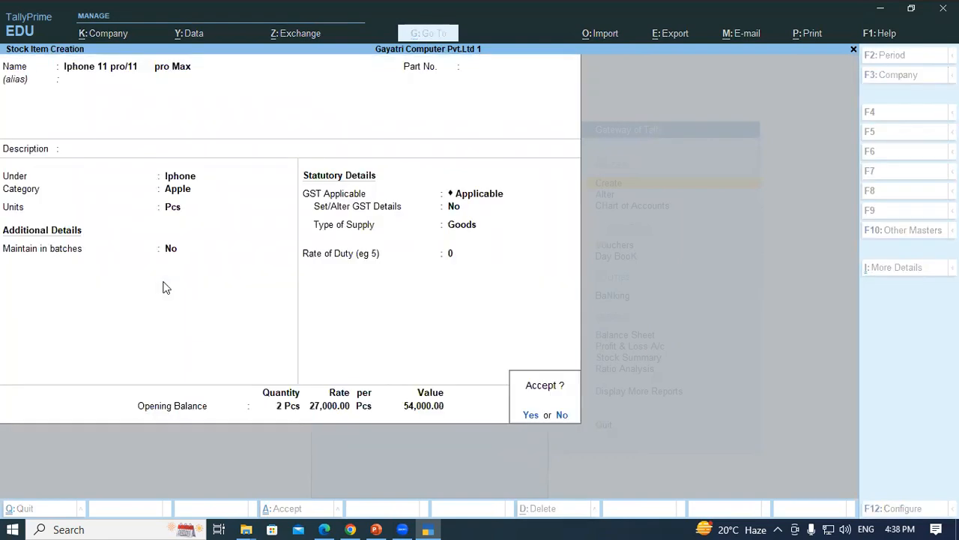
key(Return)
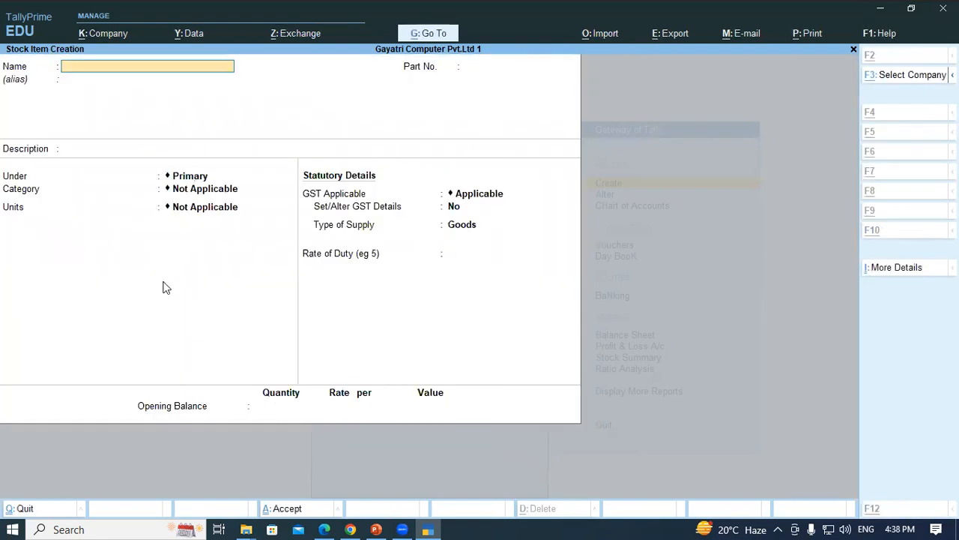
- Copy Busy 18 (Rel 5.2) Standard Edition from the PDF table and name the new TallyPrime stock item with it, leaving alias and part number blank
key(alt+Tab)
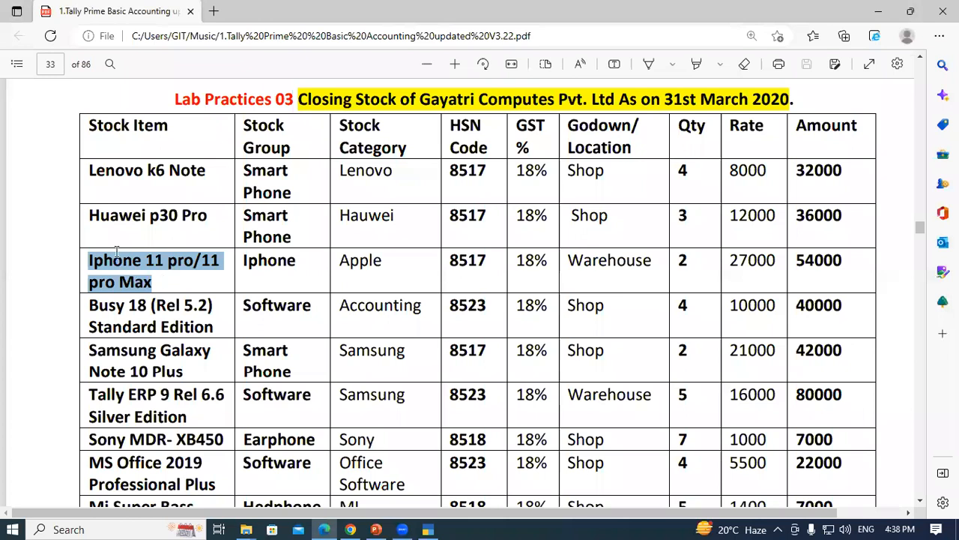
scroll(105, 240, down, 1)
drag(88, 233, 213, 259)
key(ctrl+c)
key(alt+Tab)
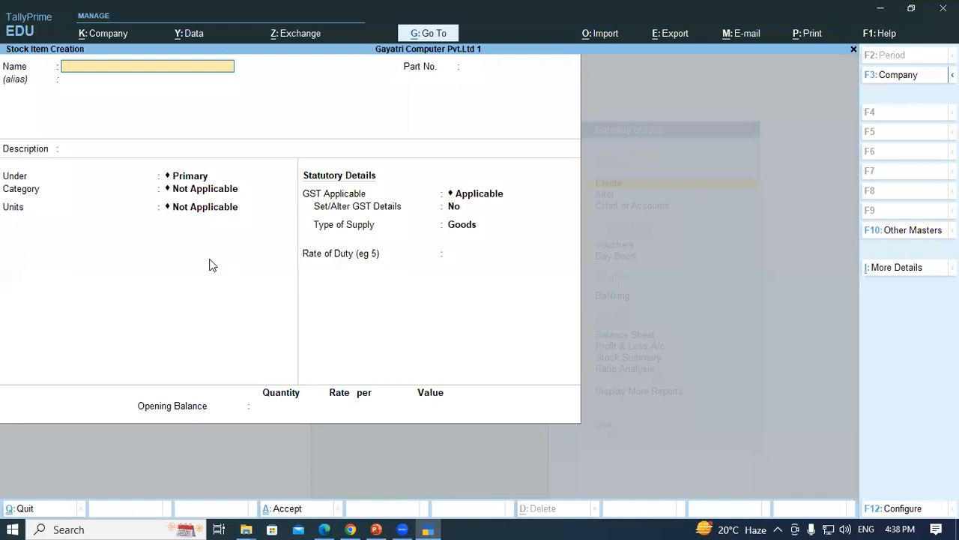
key(ctrl+v)
key(Return)
key(Return)
key(Return)
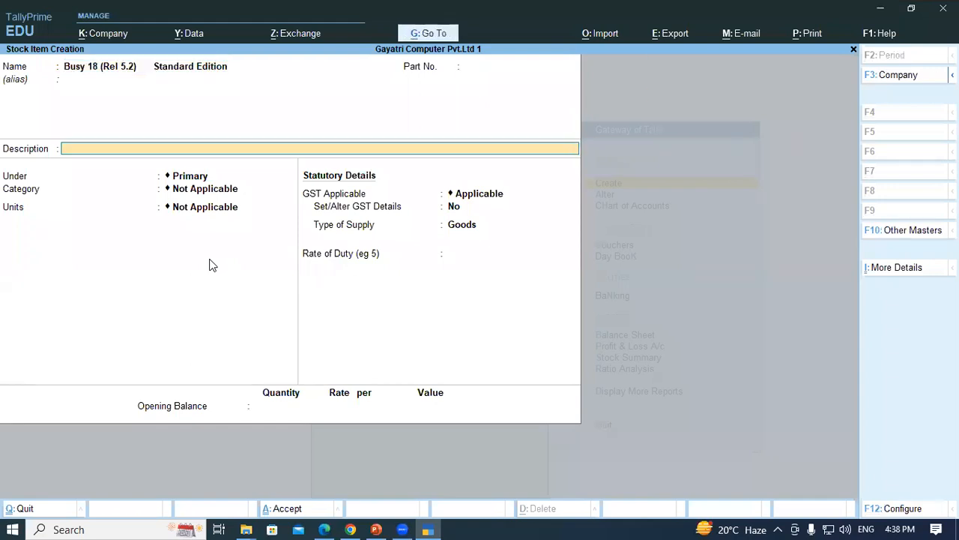
- Place Busy 18 (Rel 5.2) Standard Edition under the Software group and the Accounting category
text(So)
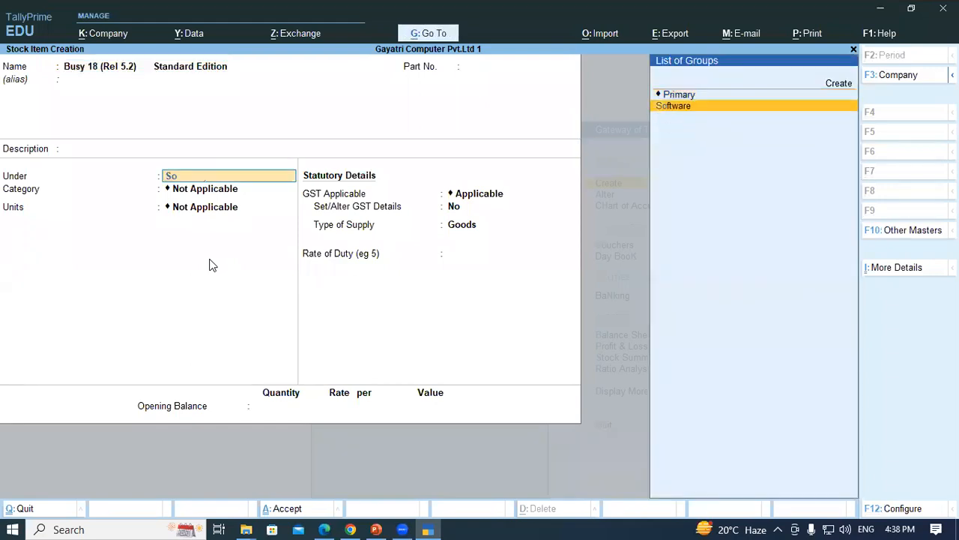
key(Return)
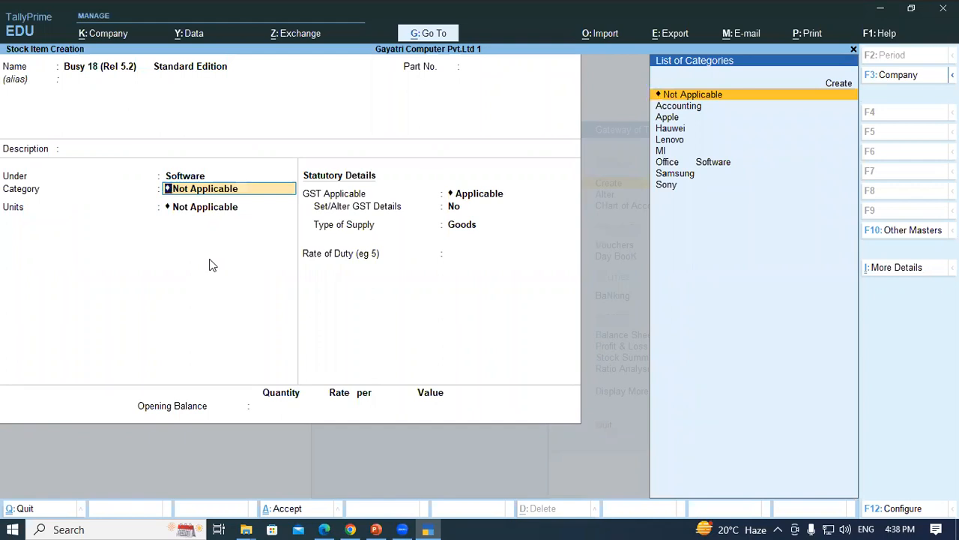
text(Ac)
key(Return)
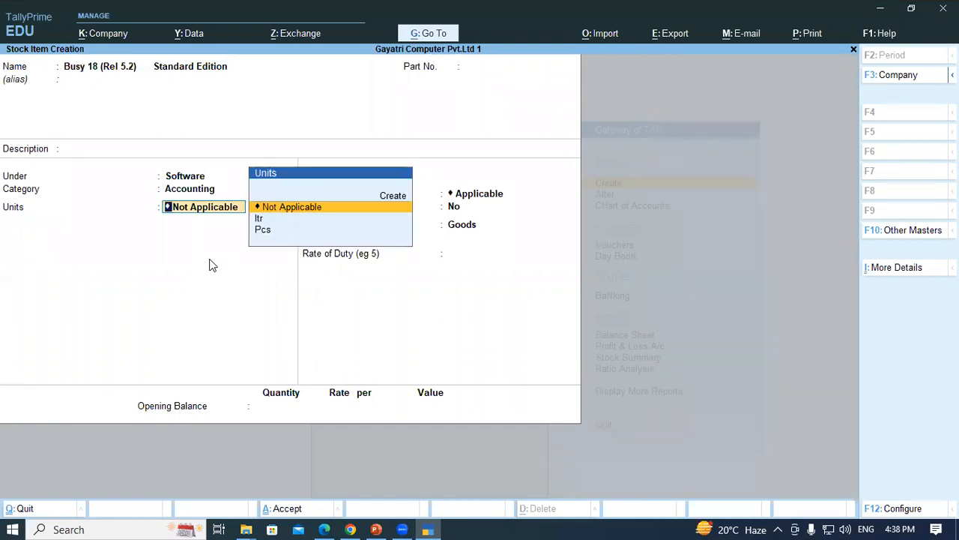
- Set Busy 18 (Rel 5.2) Standard Edition's unit to Pcs, keeping no batches, default GST settings with Goods supply and no rate of duty
key(Down)
key(Down)
key(Return)
key(Return)
key(Return)
key(Return)
key(Return)
key(Return)
- Check Busy 18 Standard Edition's quantity and location in the PDF table, and allocate an opening balance of 4 Pcs to Shop in TallyPrime
key(alt+Tab)
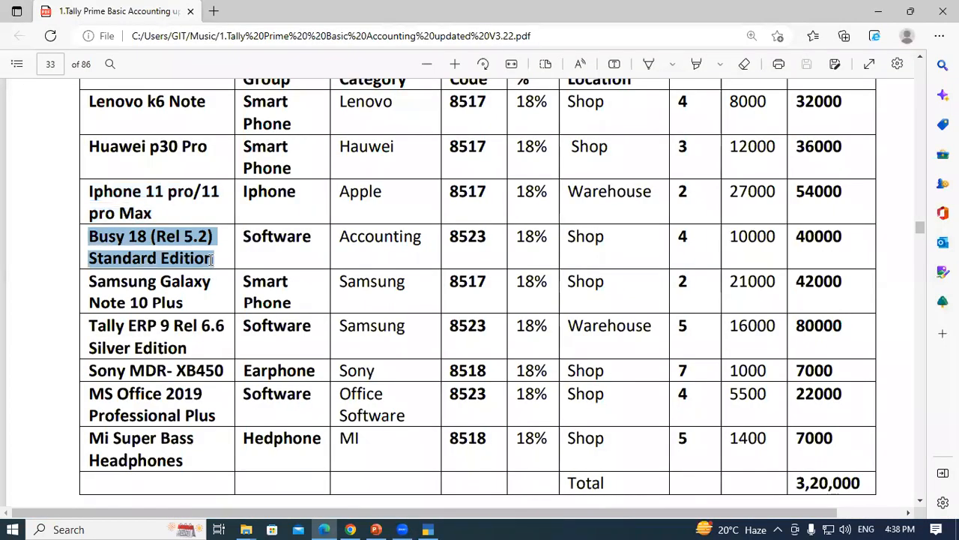
key(alt+Tab)
text(4)
key(Return)
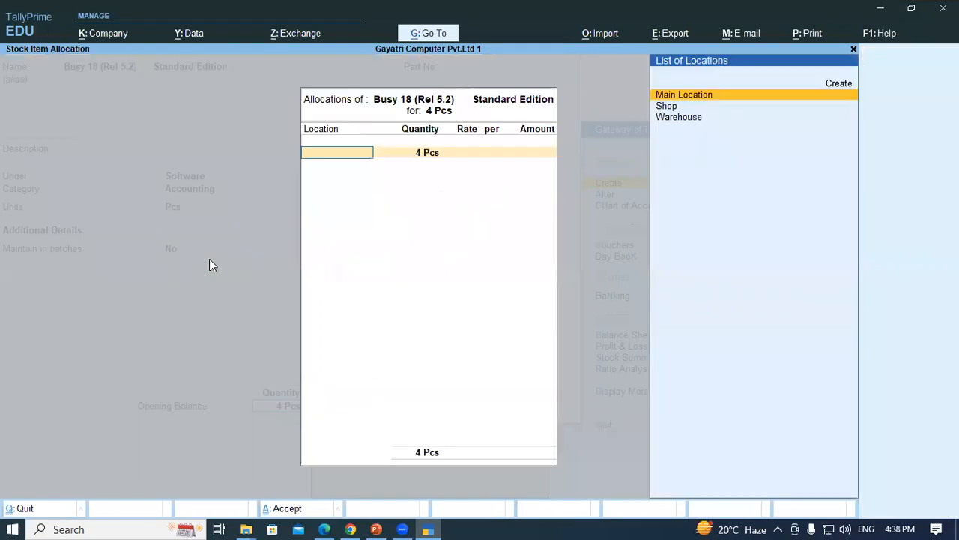
key(Down)
key(Down)
key(Return)
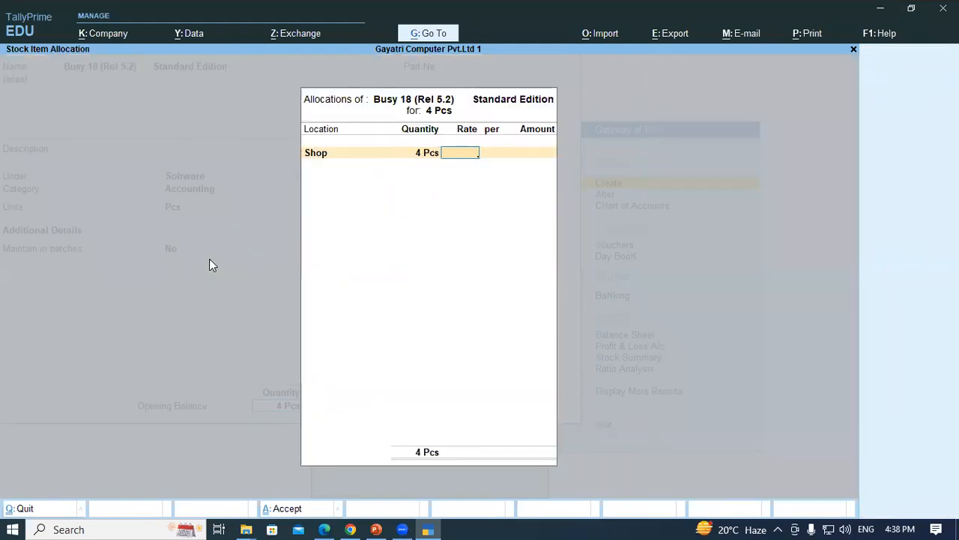
- Check Busy 18 Standard Edition's rate in the PDF table, set its Shop allocation rate to 10,000 in TallyPrime and save the item
key(alt+Tab)
key(alt+Tab)
text(10,000)
key(Return)
key(Return)
key(Return)
key(Return)
key(Return)
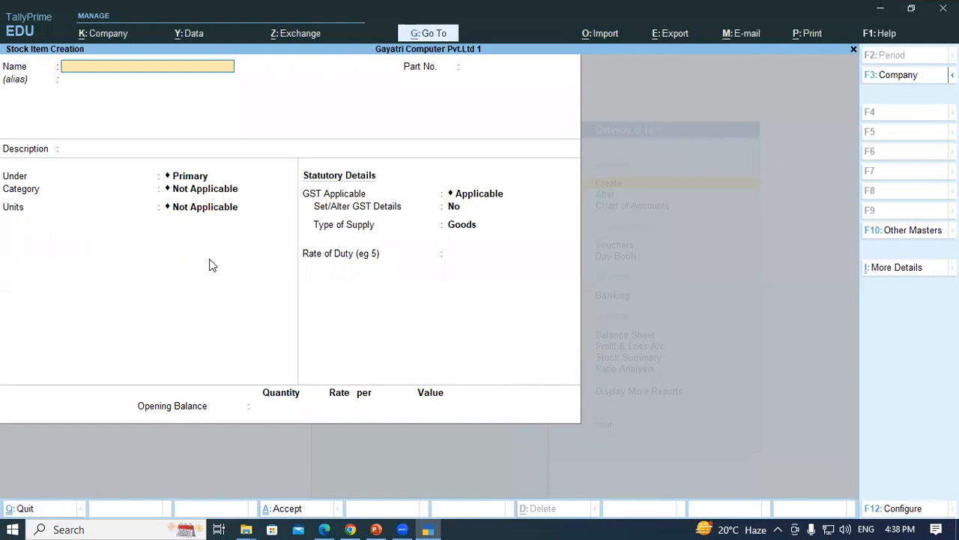
- Copy Samsung Galaxy Note 10 Plus from the PDF table and name the new TallyPrime stock item with it, leaving alias, part number and description blank
key(alt+Tab)
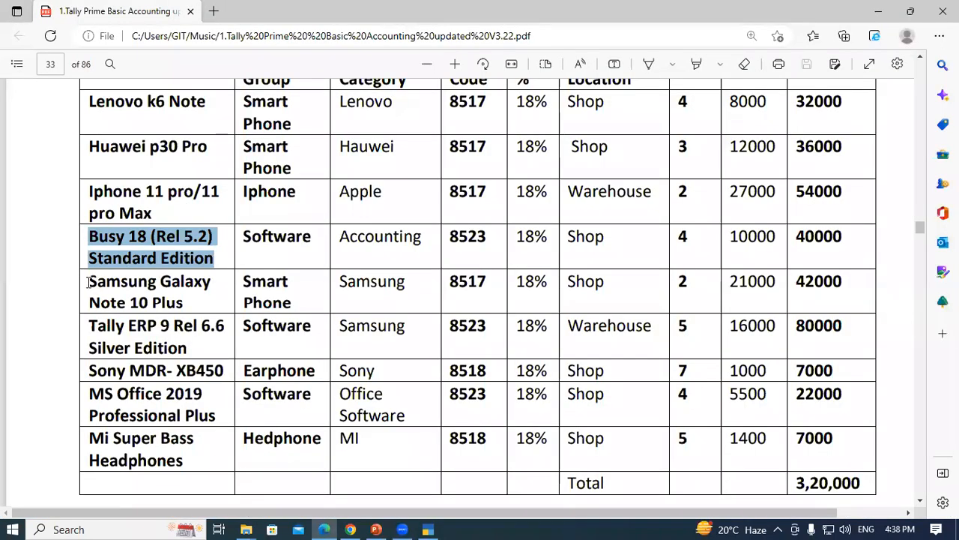
drag(88, 284, 188, 303)
key(ctrl+c)
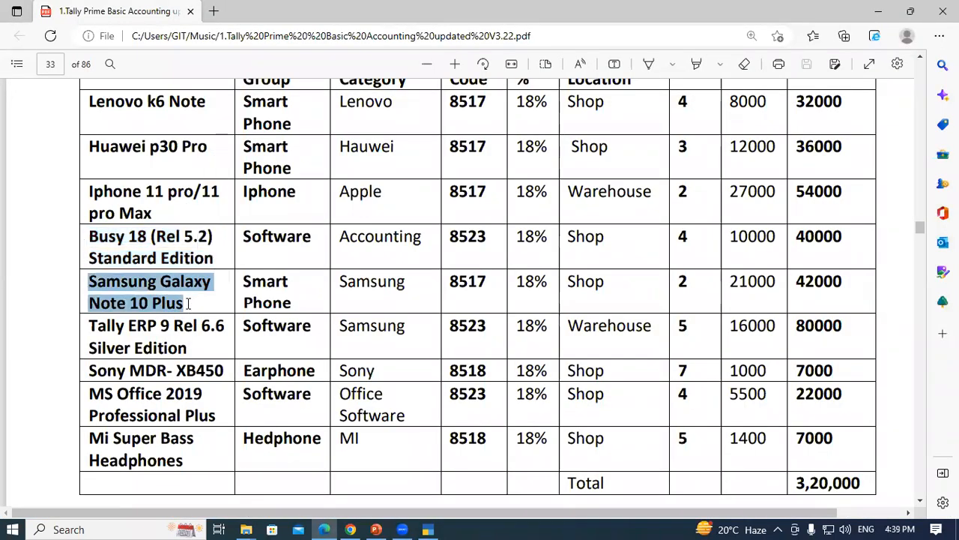
key(alt+Tab)
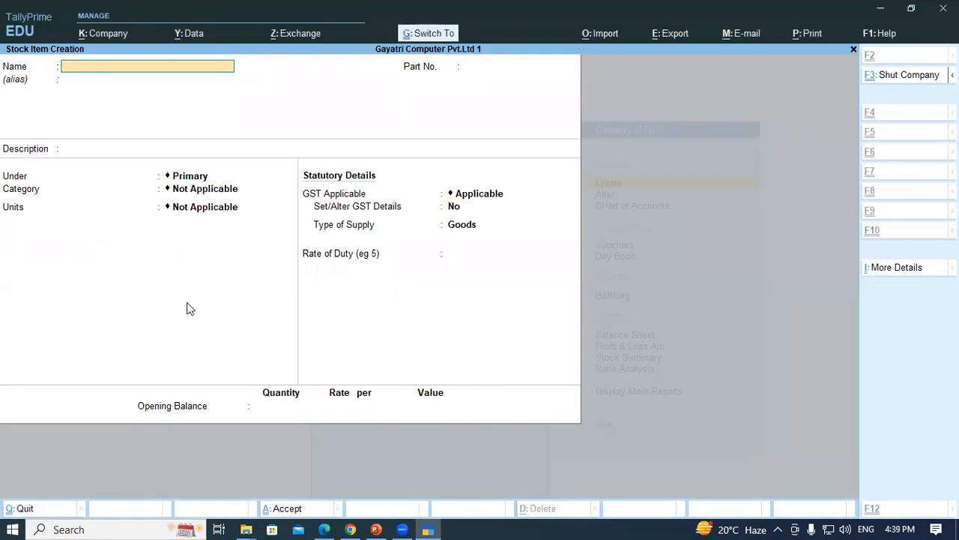
key(ctrl+v)
key(Return)
key(Return)
key(Return)
key(Return)
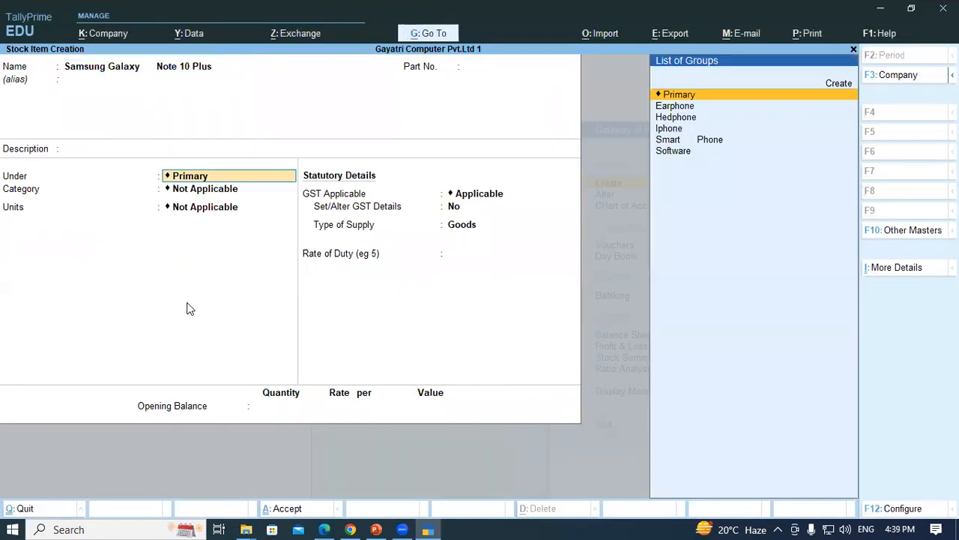
- Place Samsung Galaxy Note 10 Plus under the Smart Phone group and assign it to the Samsung category
text(Sma)
key(Return)
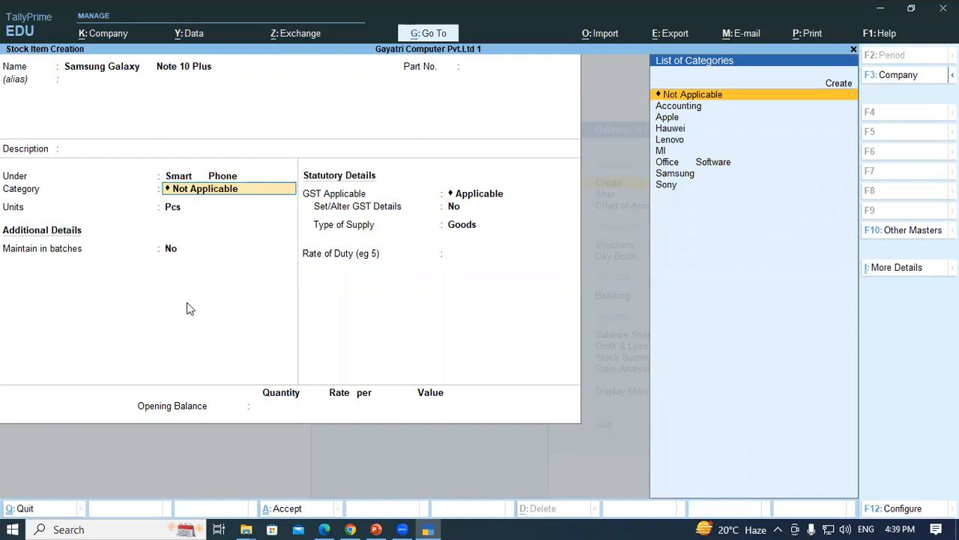
text(Sa)
key(Return)
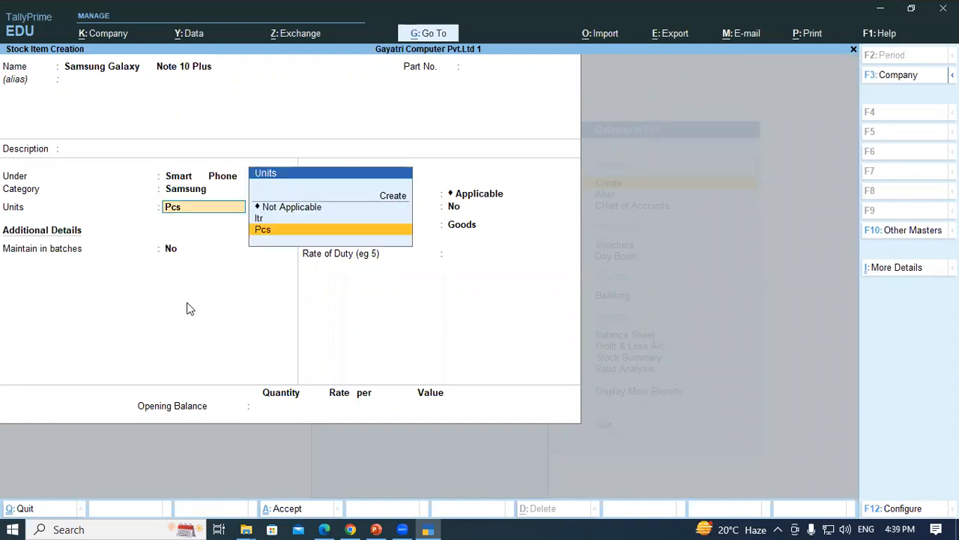
- Keep Samsung Galaxy Note 10 Plus in Pcs without batches, with default GST settings, Goods supply and no rate of duty
key(Return)
key(Return)
key(Return)
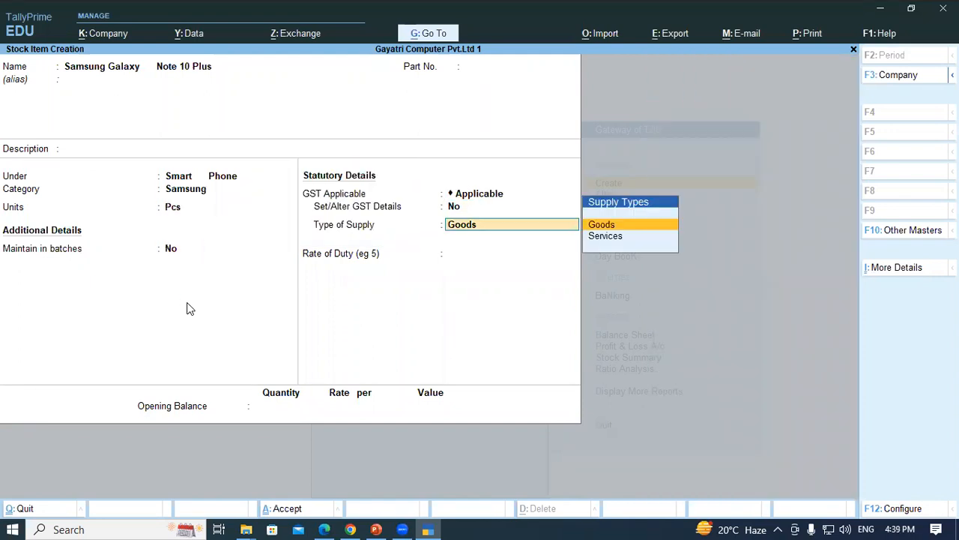
key(Return)
key(Return)
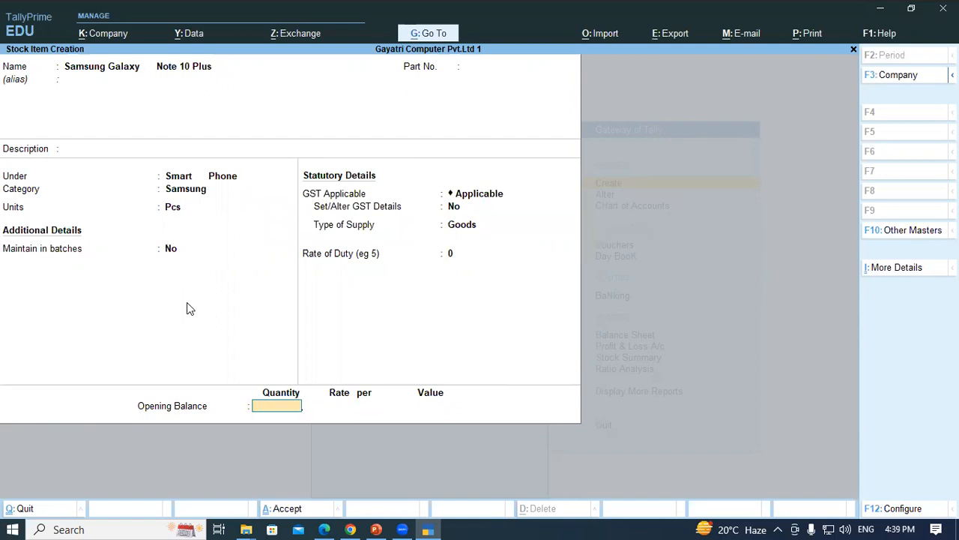
- Check Samsung Galaxy Note 10 Plus's quantity and location in the PDF table, and allocate an opening balance of 2 Pcs to Shop in TallyPrime
key(alt+Tab)
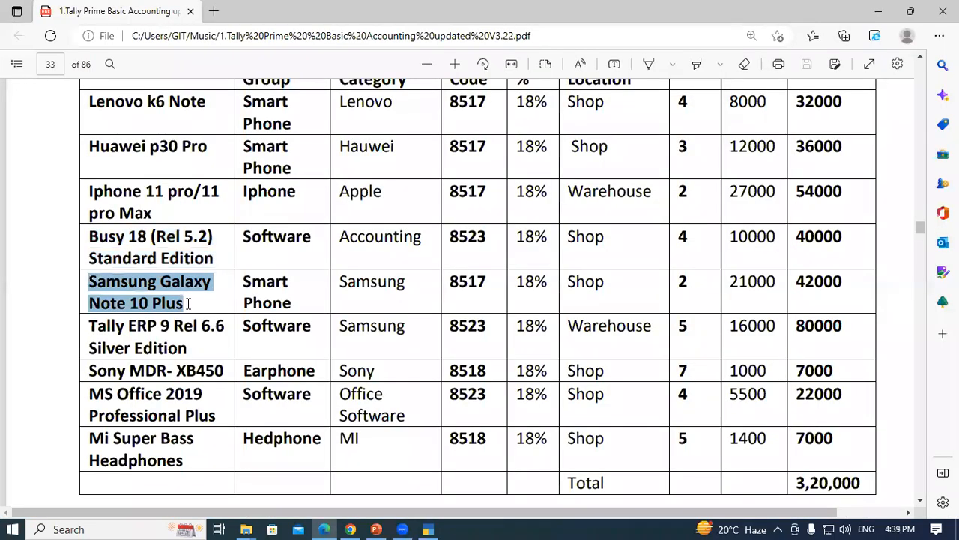
key(alt+Tab)
text(2)
key(Return)
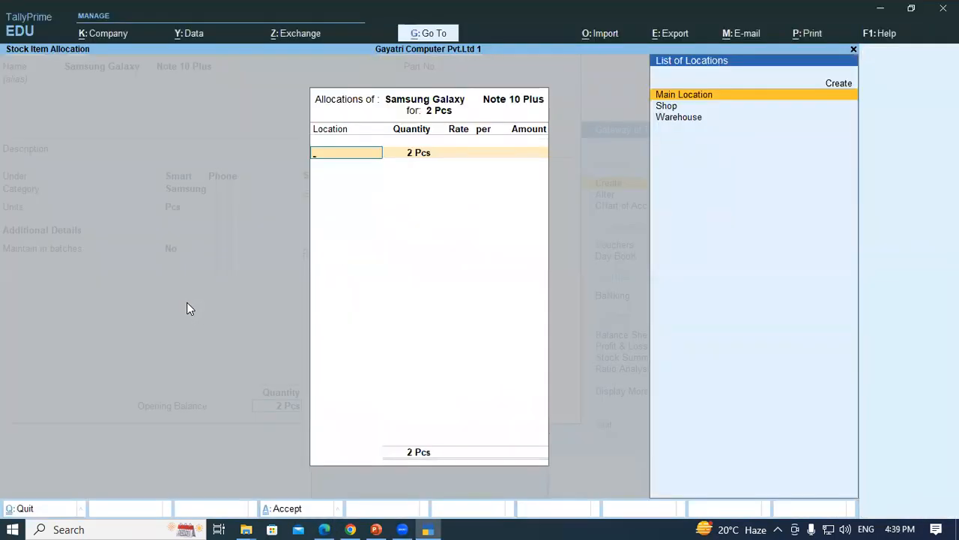
key(alt+Tab)
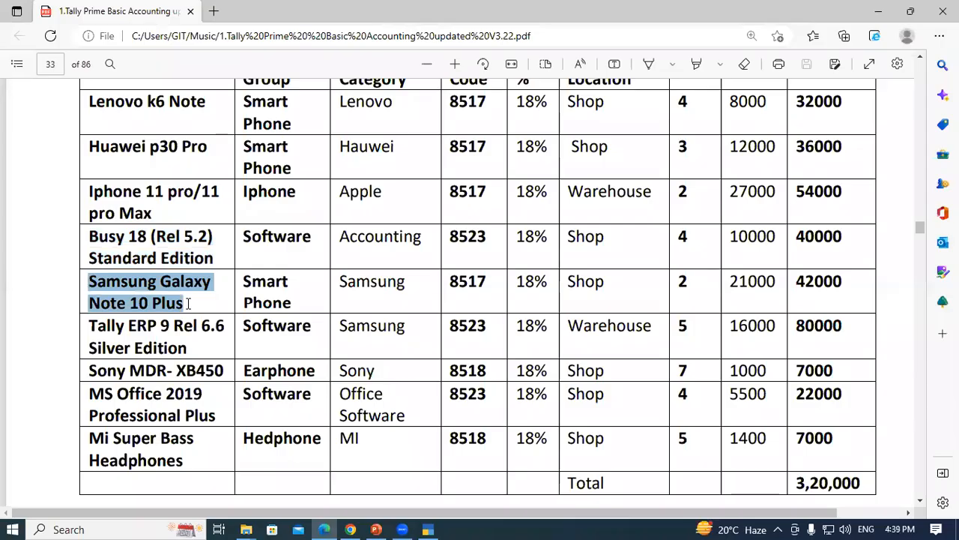
key(alt+Tab)
key(Down)
key(Return)
key(Return)
- Check Samsung Galaxy Note 10 Plus's rate in the PDF table, set its Shop allocation rate to 21,000 in TallyPrime and save the item
key(alt+Tab)
key(alt+Tab)
text(21000)
key(Return)
key(Return)
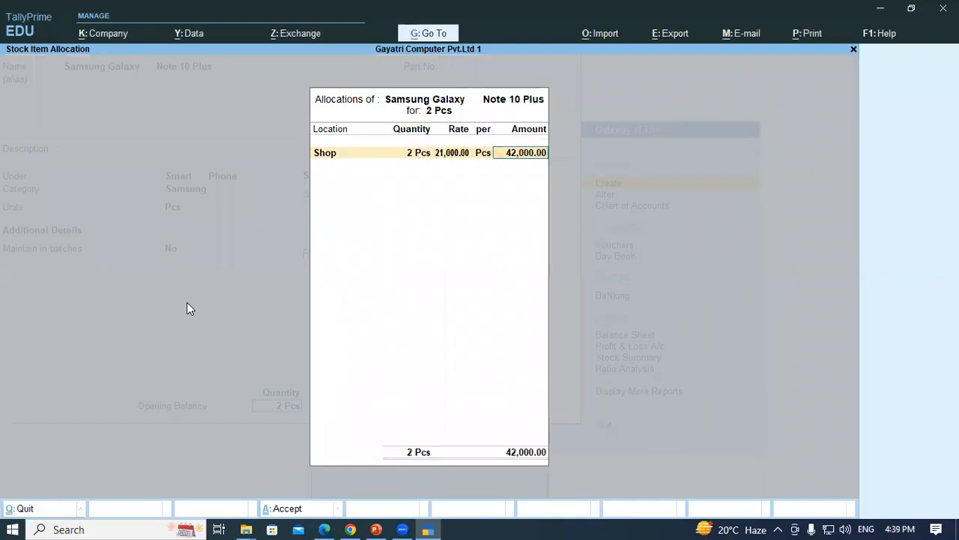
key(Return)
key(Return)
key(Return)
- Copy Tally ERP 9 Rel 6.6 Silver Edition from the PDF table and name the new TallyPrime stock item with it, leaving the other identification fields blank
key(alt+Tab)
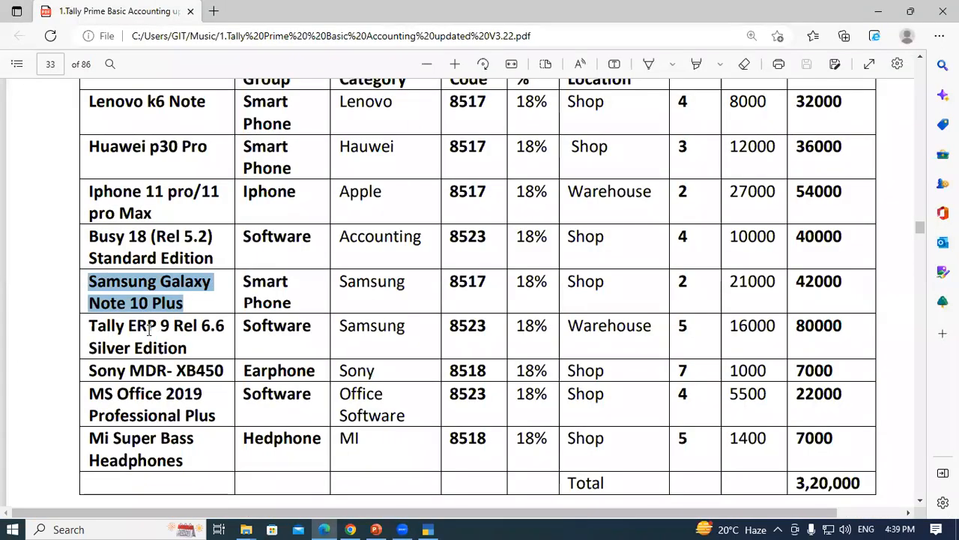
drag(89, 325, 195, 344)
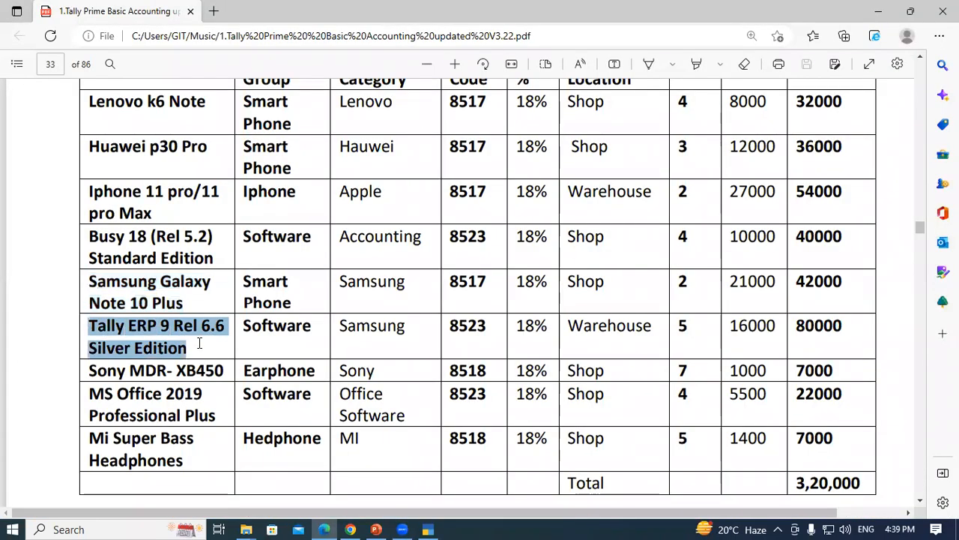
key(ctrl+c)
key(alt+Tab)
key(ctrl+v)
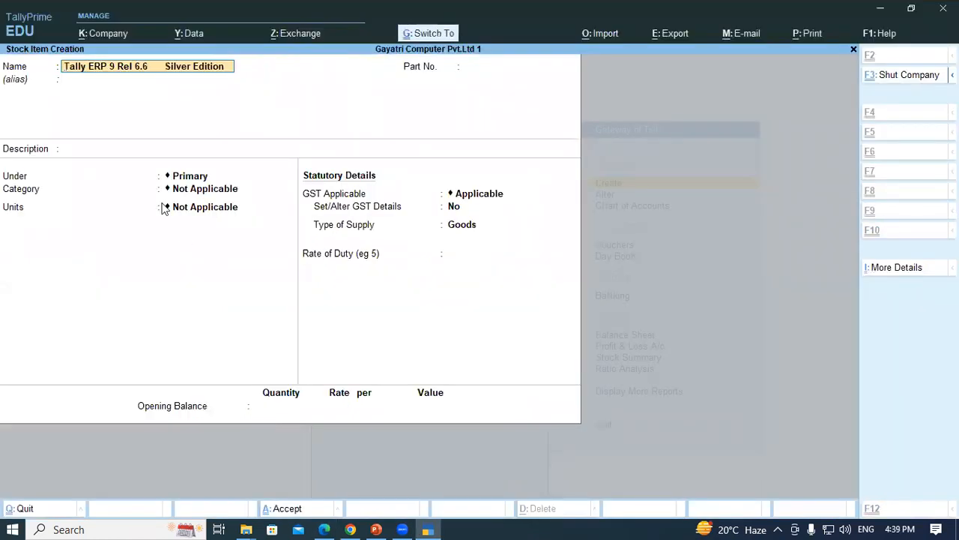
key(Return)
key(Return)
key(Return)
key(Return)
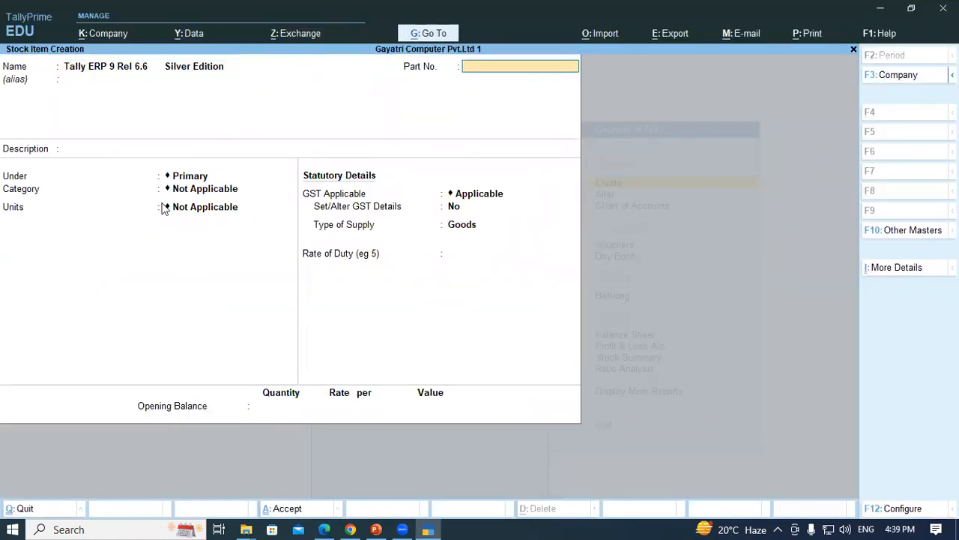
- Place Tally ERP 9 Rel 6.6 Silver Edition under the Software group and assign it to the Accounting category
text(Sof)
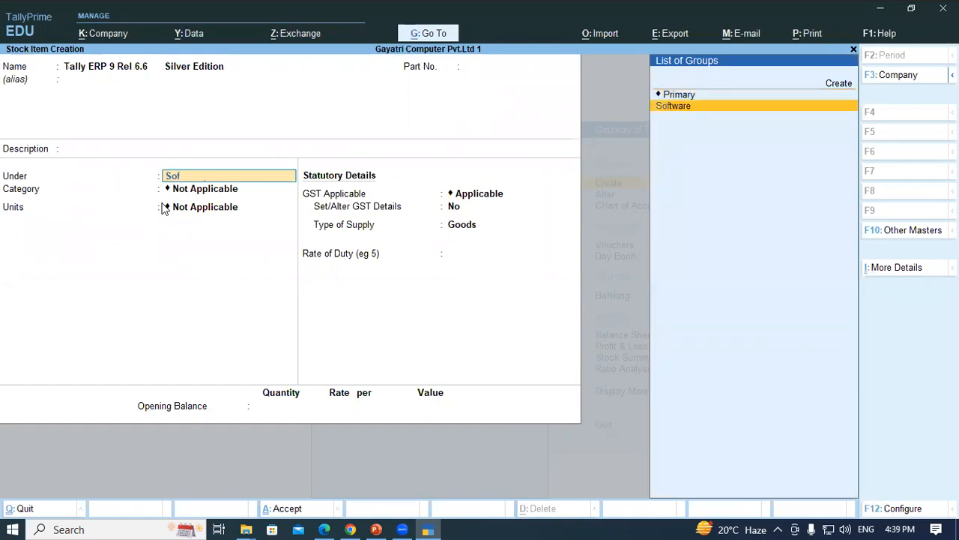
key(Return)
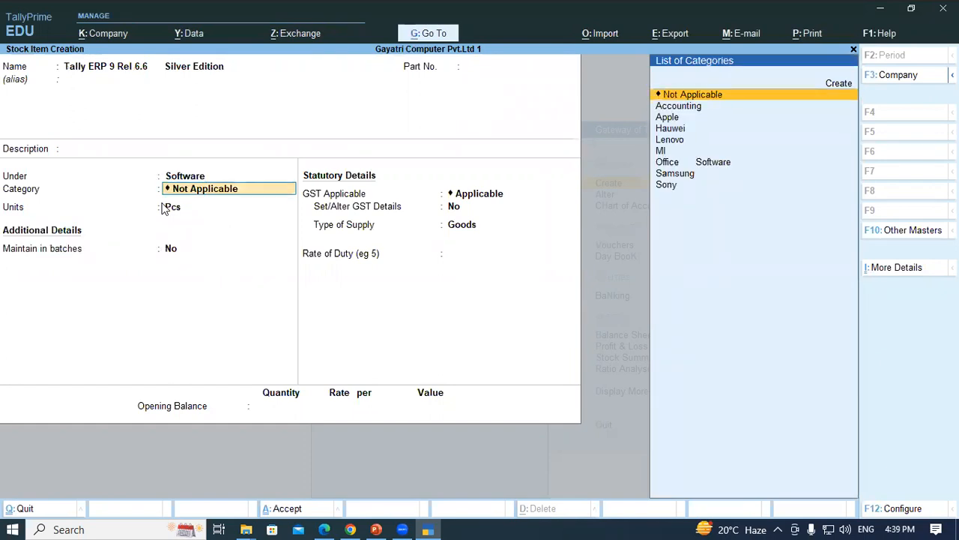
text(Ac)
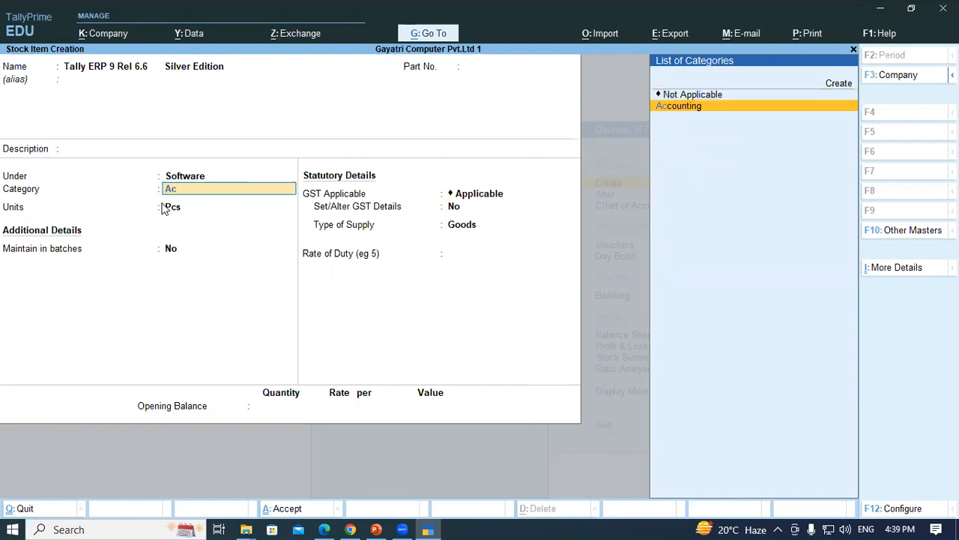
key(Return)
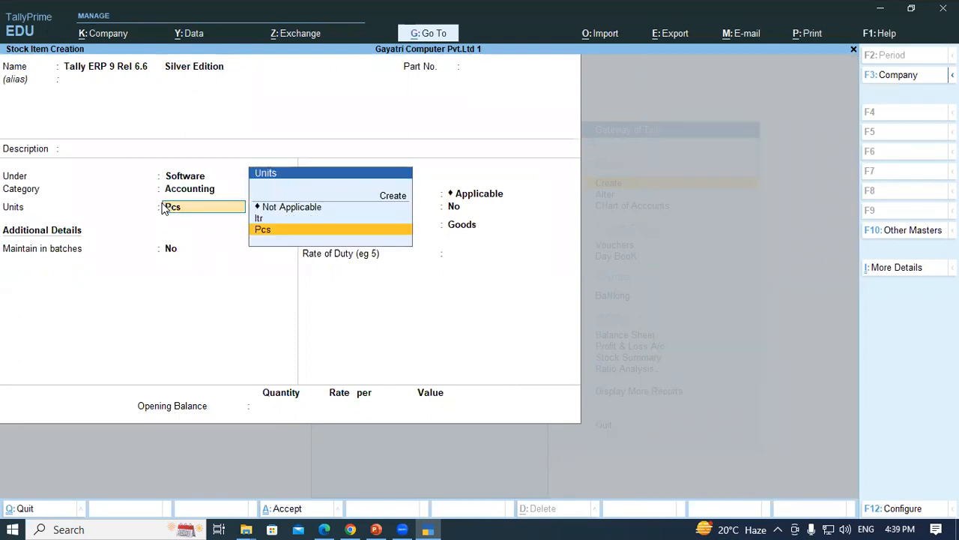
- Keep Tally ERP 9 Rel 6.6 Silver Edition in Pcs without batches, with default GST settings, Goods supply and no rate of duty
key(Return)
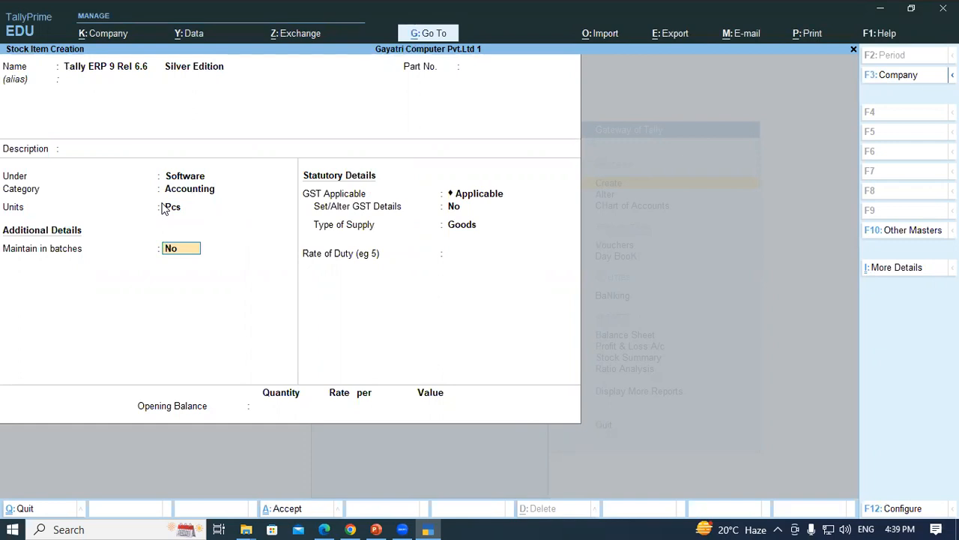
key(Return)
key(Return)
key(Return)
key(Return)
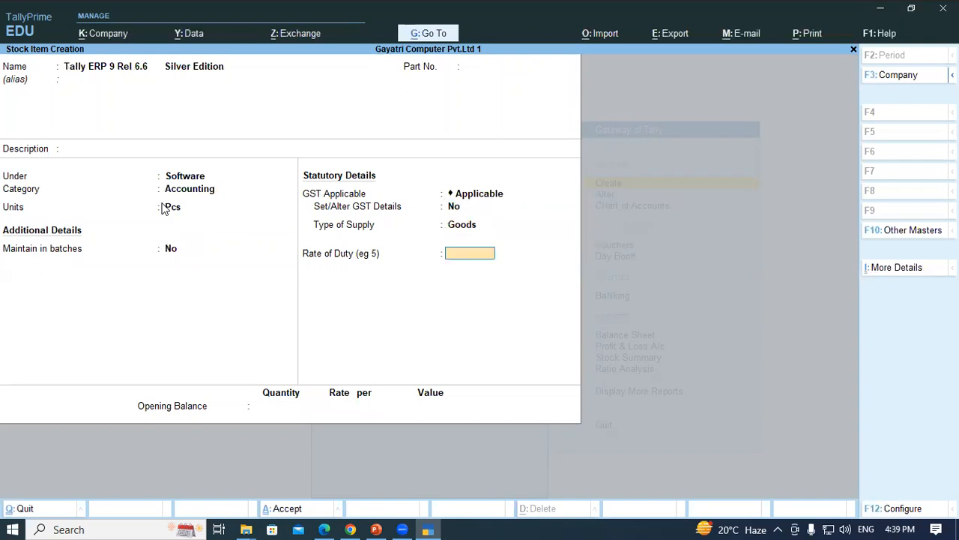
key(Return)
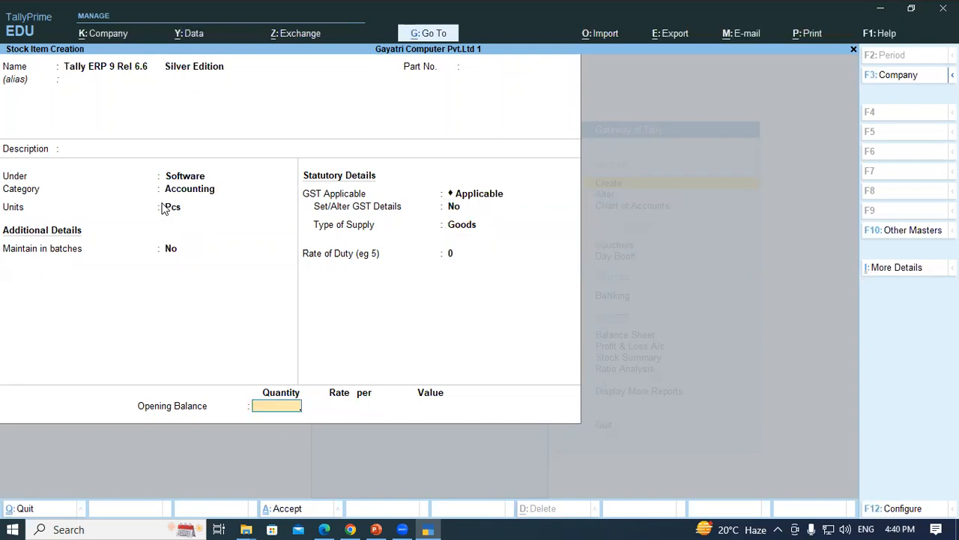
- Check Tally ERP 9 Silver Edition's quantity and location in the PDF table, and allocate an opening balance of 5 Pcs to Warehouse in TallyPrime
key(alt+Tab)
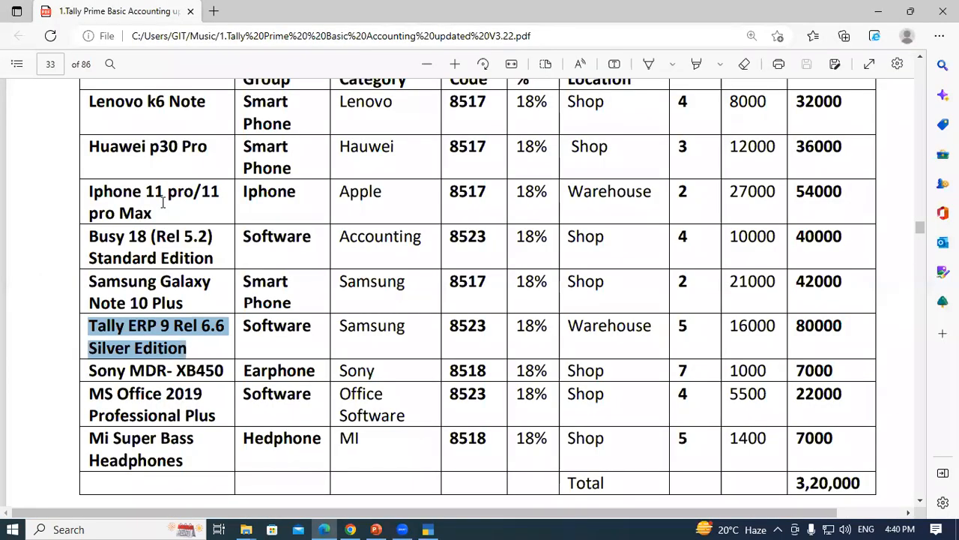
key(alt+Tab)
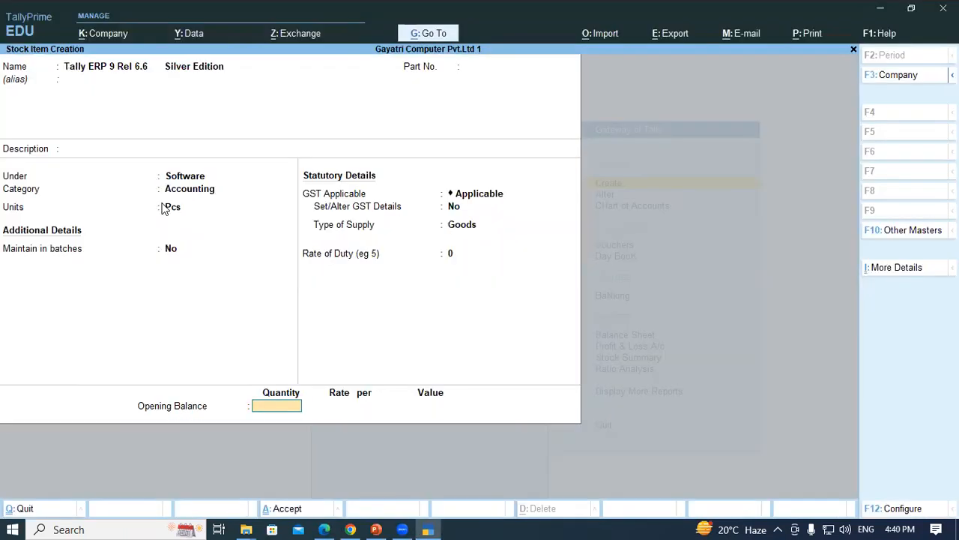
text(5)
key(Return)
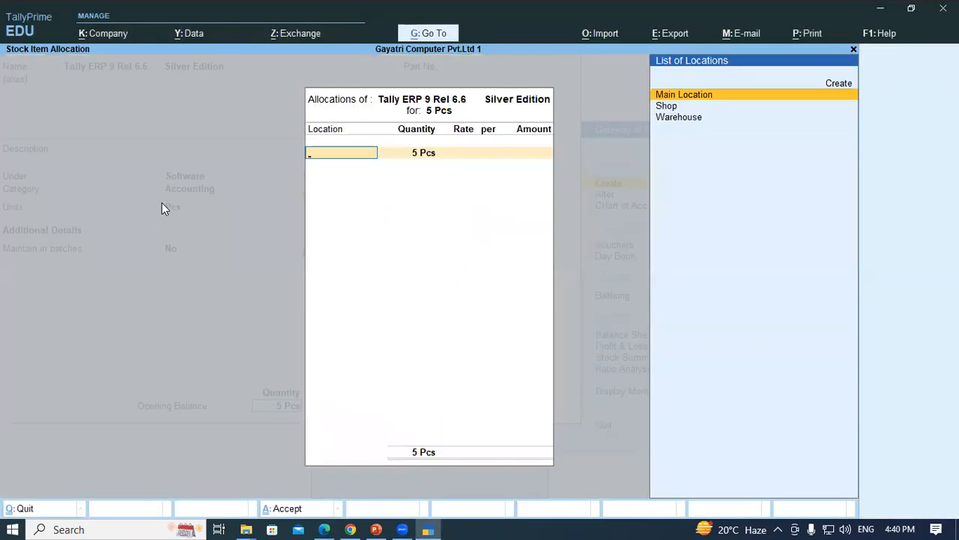
key(Down)
key(Down)
key(Down)
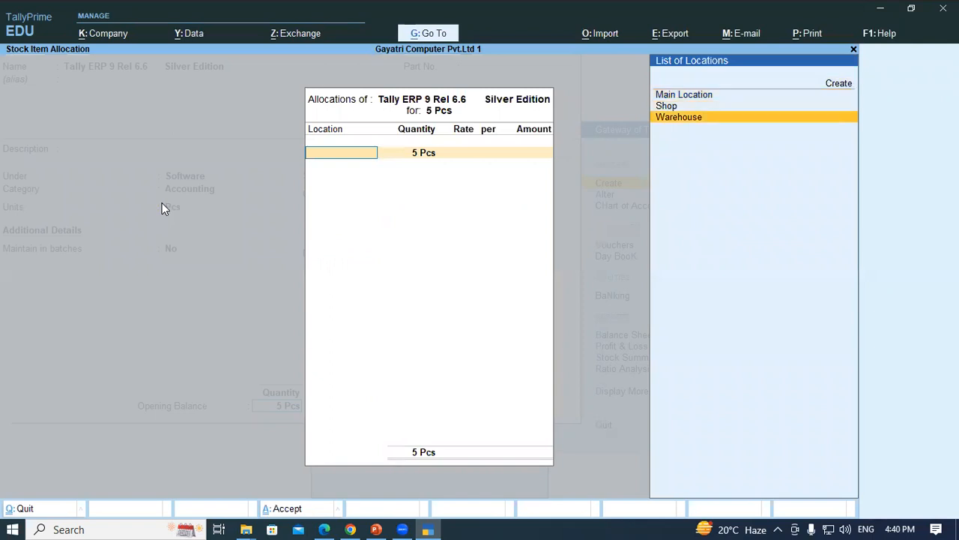
key(Return)
key(Return)
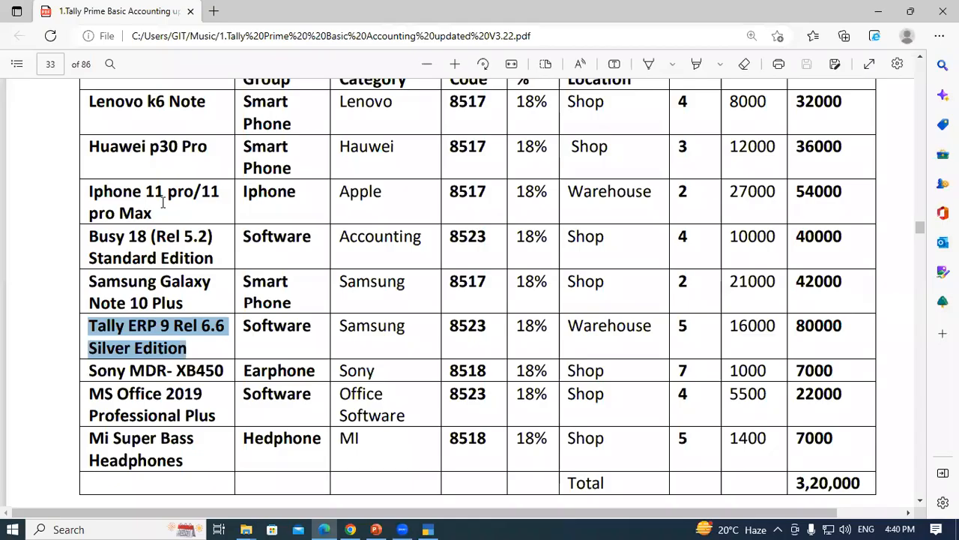
- Set Tally ERP 9 Silver Edition's Warehouse allocation rate to 16,000 in TallyPrime and save the stock item
key(alt+Tab)
text(16000)
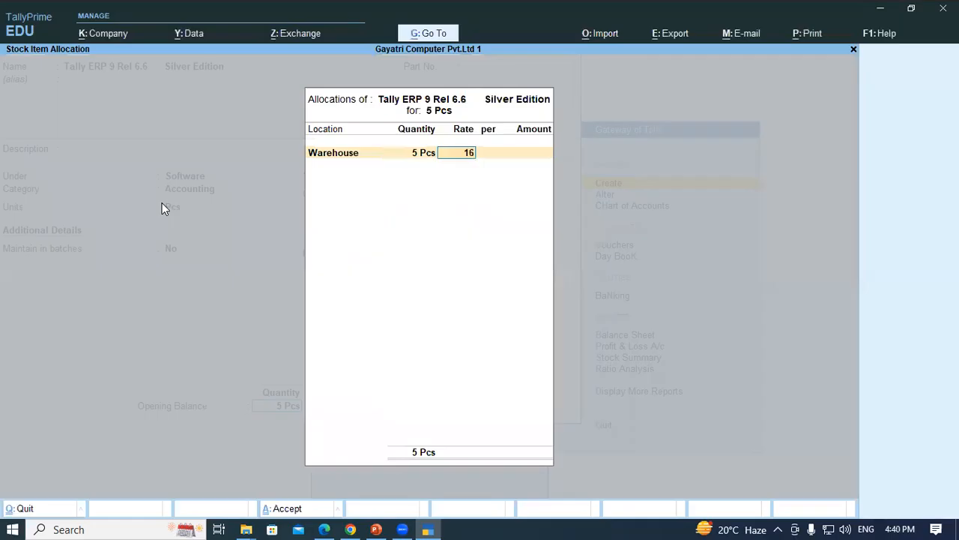
key(Return)
key(Return)
key(Return)
key(Return)
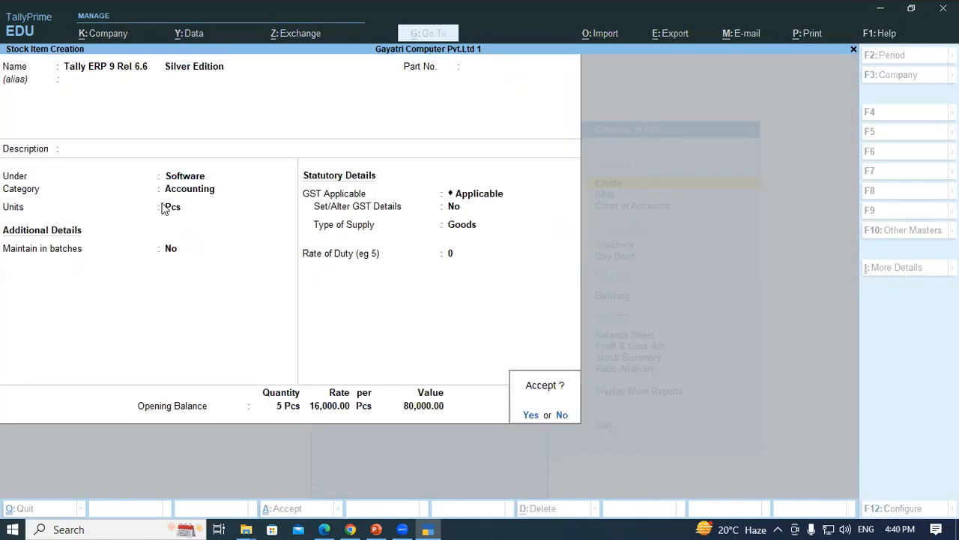
key(Return)
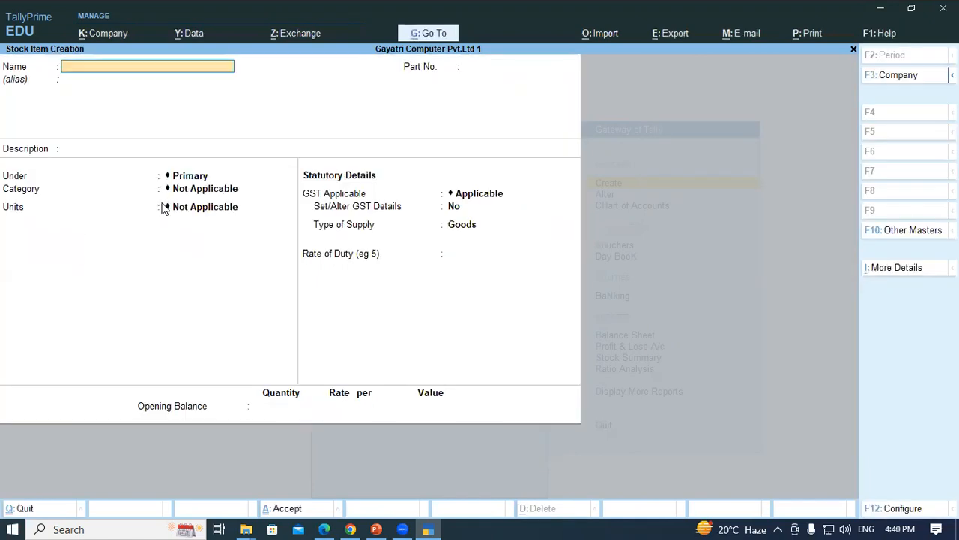
- Copy Sony MDR- XB450 from the PDF table and name the new TallyPrime stock item with it, leaving alias, part number and description blank
key(alt+Tab)
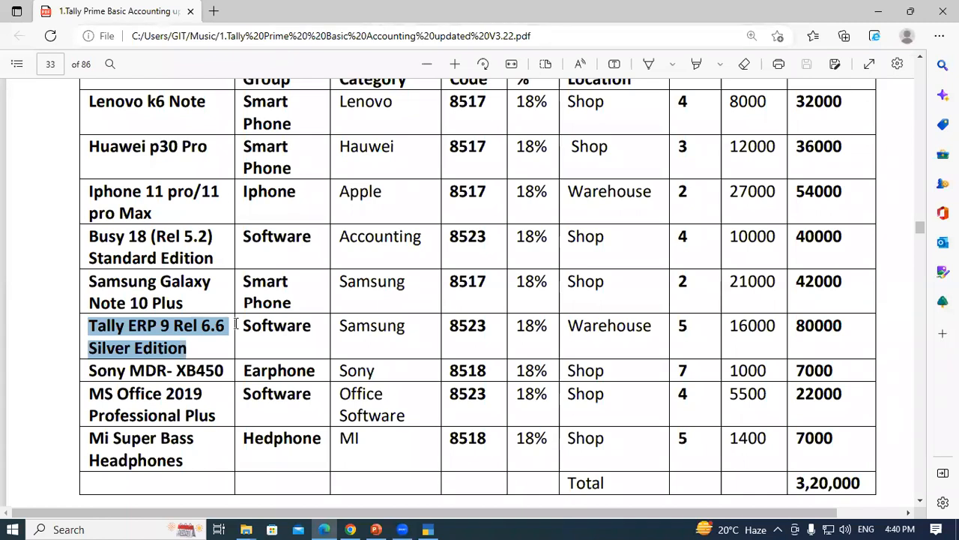
scroll(237, 322, down, 3)
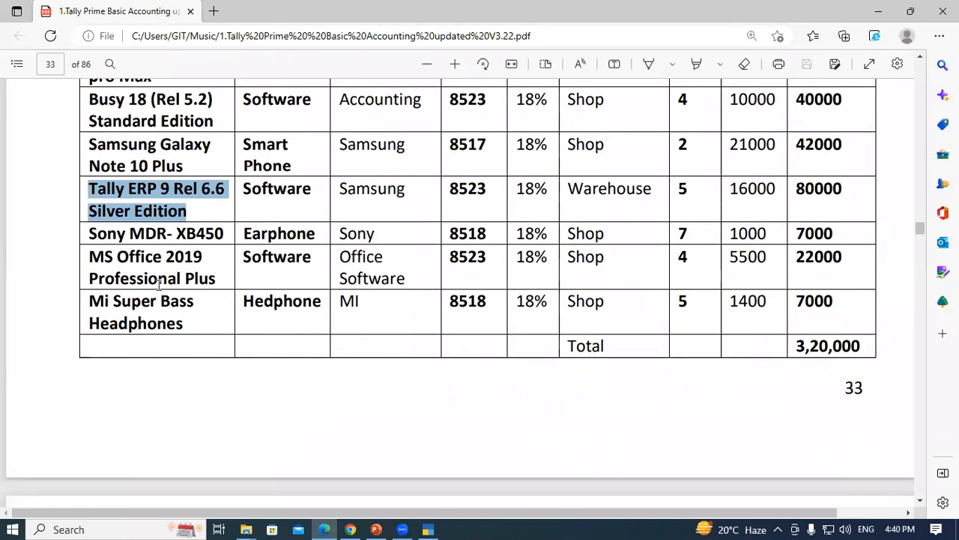
drag(90, 234, 225, 236)
key(ctrl+c)
key(alt+Tab)
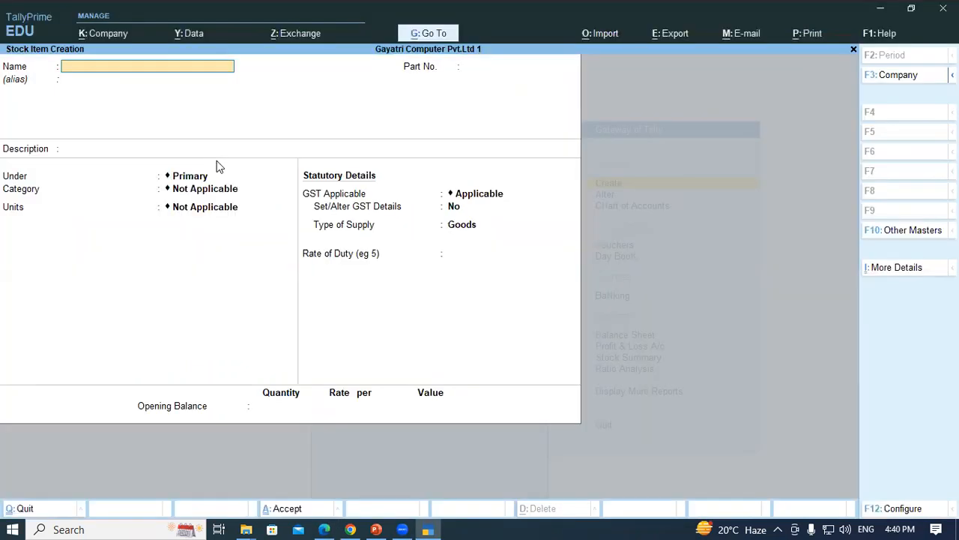
key(ctrl+alt+v)
key(Return)
key(Return)
key(Return)
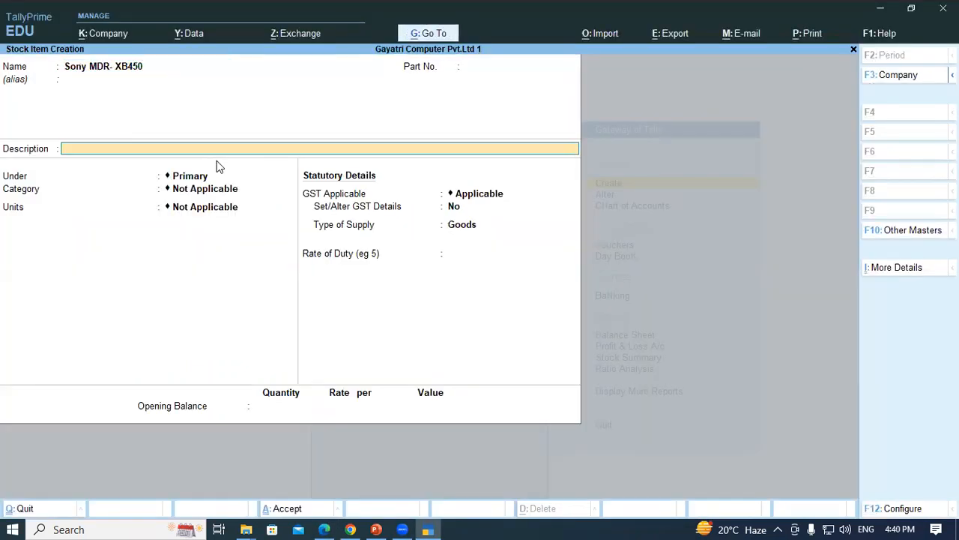
- Classify Sony MDR- XB450 under the Earphone group and Sony category, with Pcs as its unit
text(E)
key(Return)
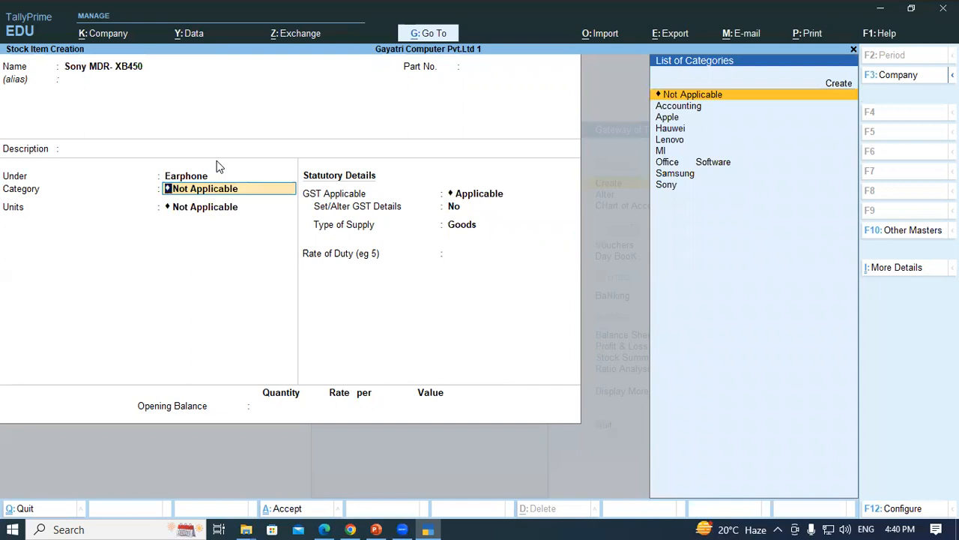
text(S)
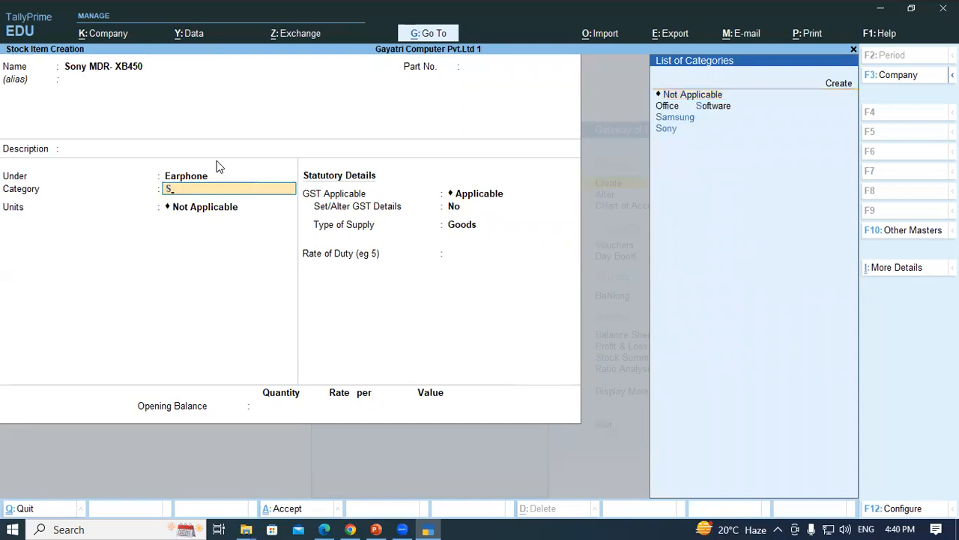
text(o)
key(Return)
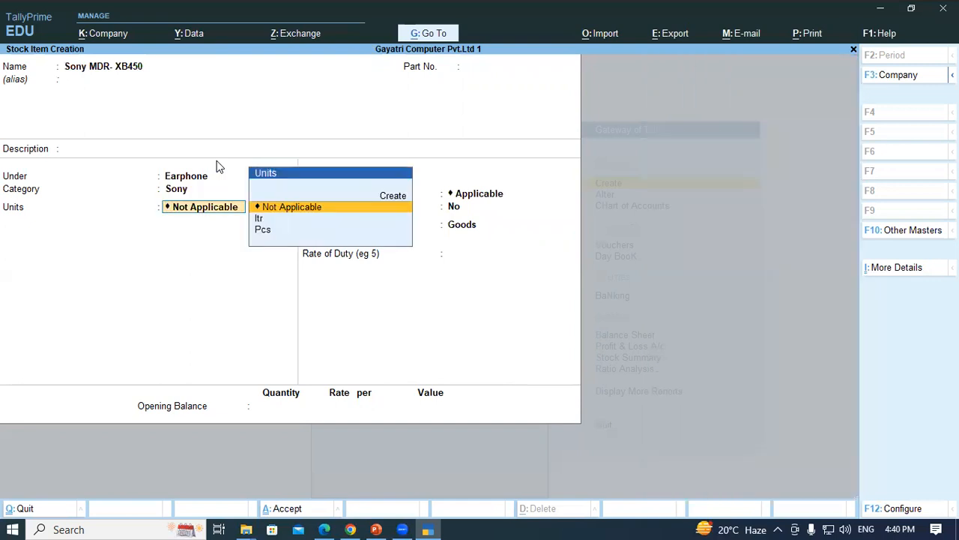
key(Down)
key(Down)
key(Return)
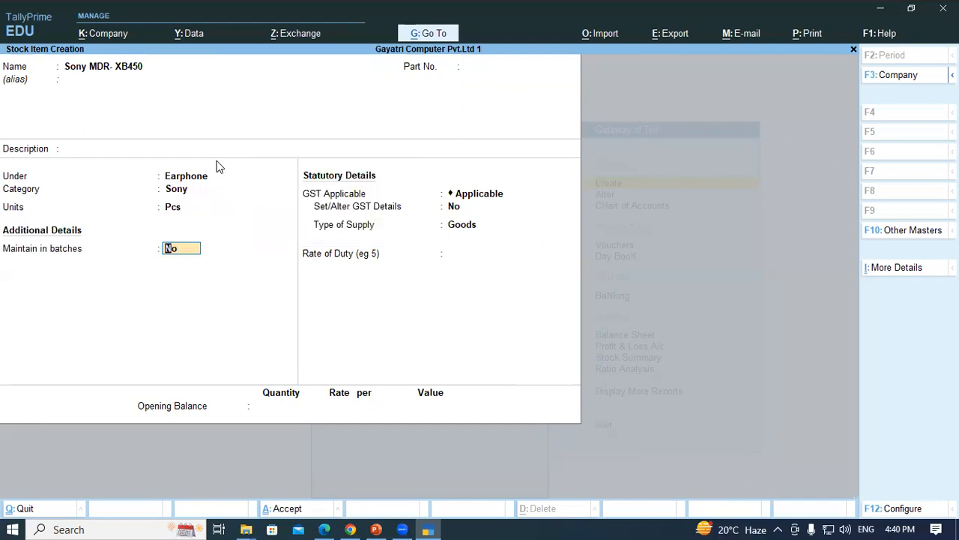
- Keep the default batch and statutory settings for Sony MDR- XB450 and enter an opening balance quantity of 7 Pcs
key(Return)
key(Return)
key(Return)
key(Return)
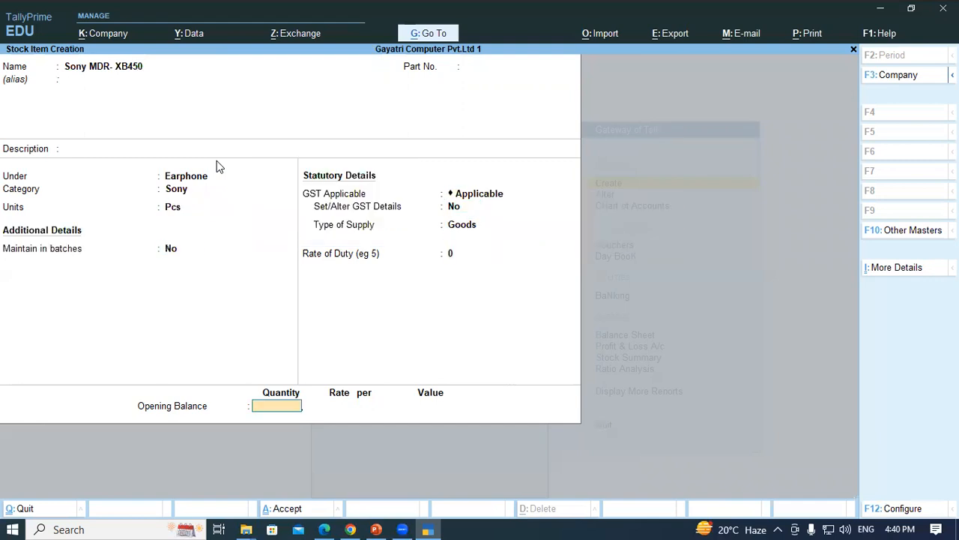
text(7)
key(Return)
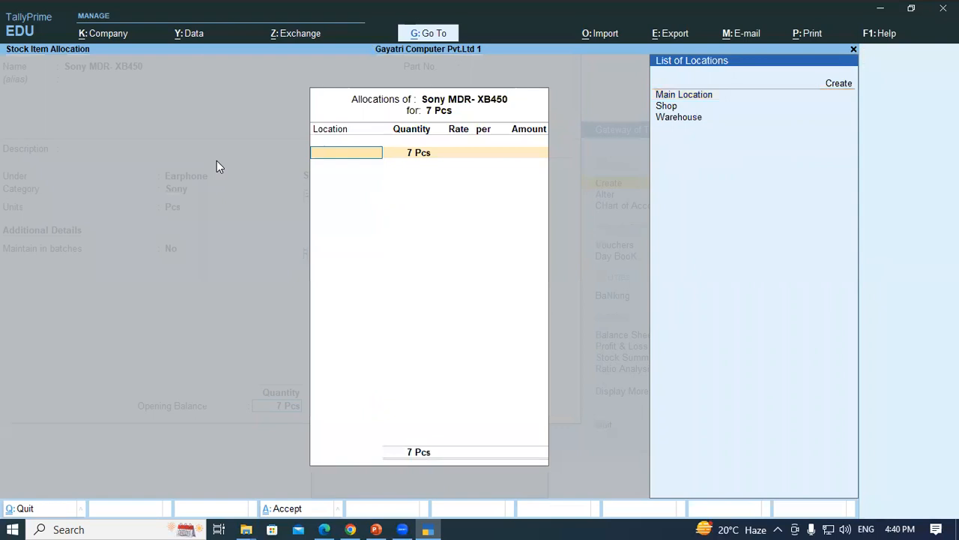
- Check Sony MDR- XB450's location in the PDF table and allocate its opening quantity to Shop in TallyPrime
key(alt+Tab)
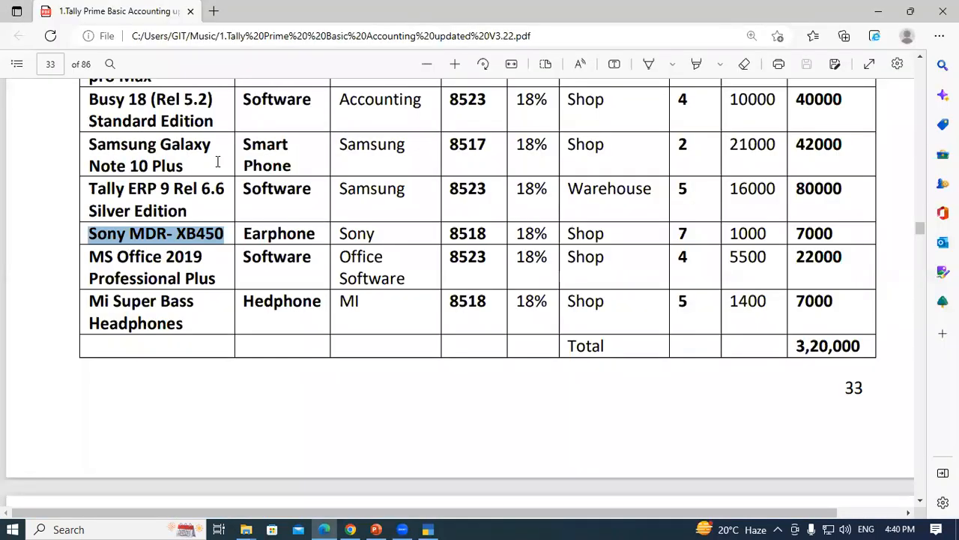
key(alt+Tab)
key(Down)
key(Down)
key(Down)
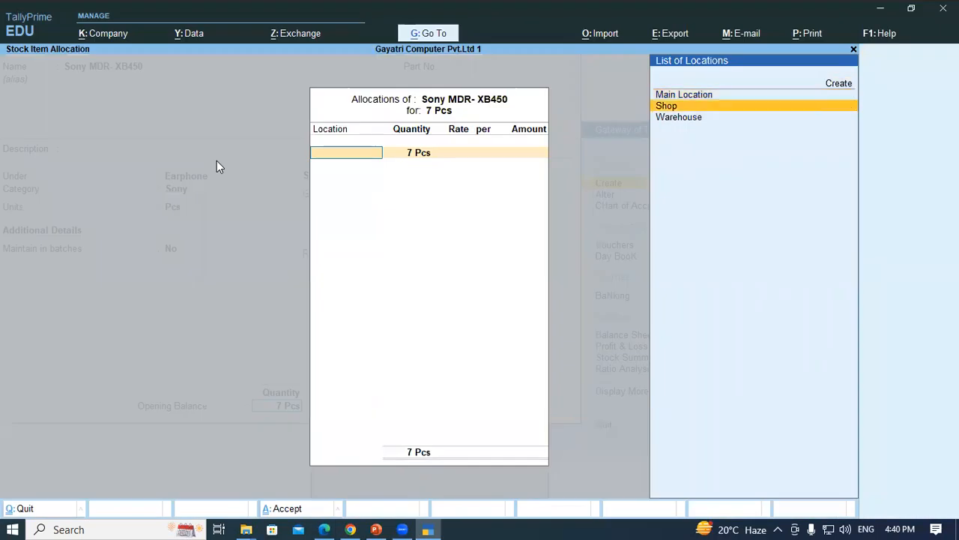
key(Return)
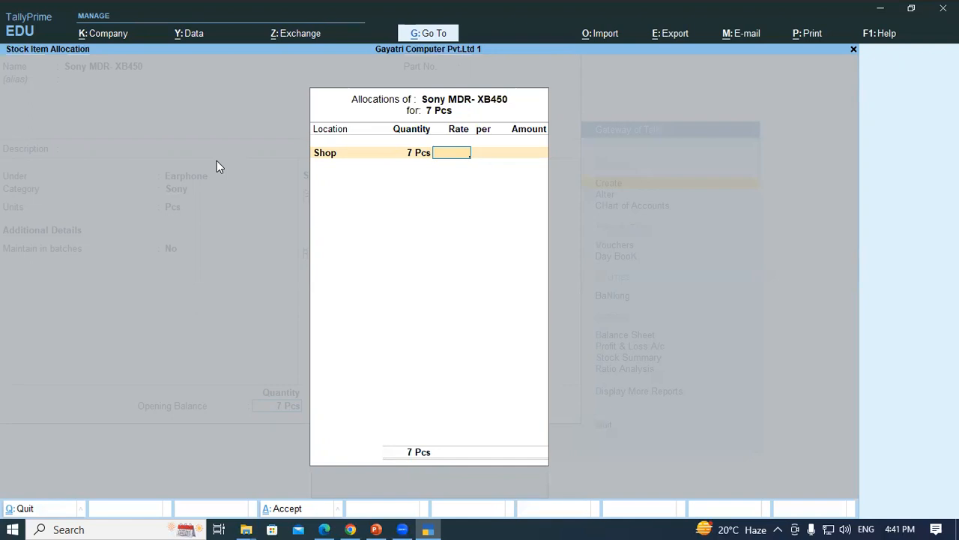
- Leave the rate blank, check Sony MDR- XB450's value in the PDF table, set the Shop allocation amount to 7,000 in TallyPrime, and save the item
key(Return)
key(Return)
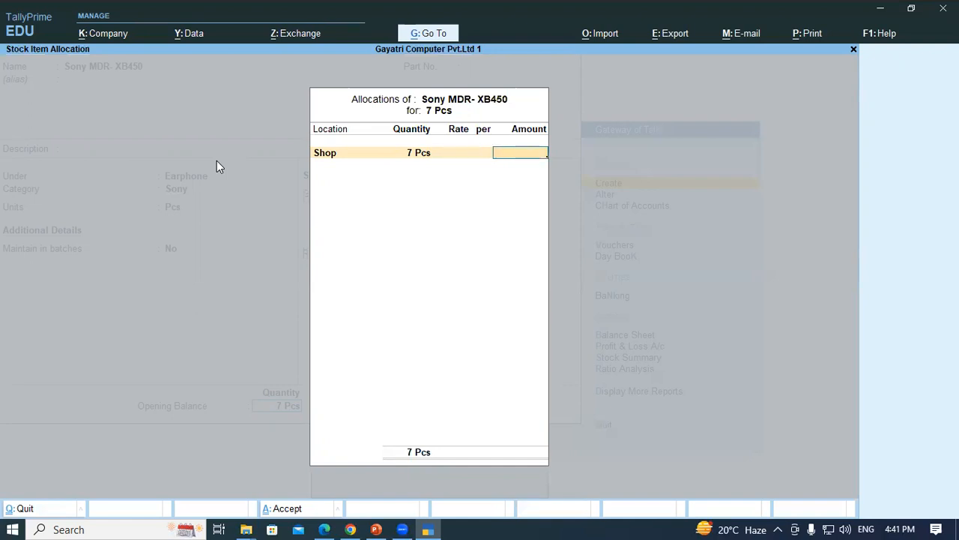
key(alt+Tab)
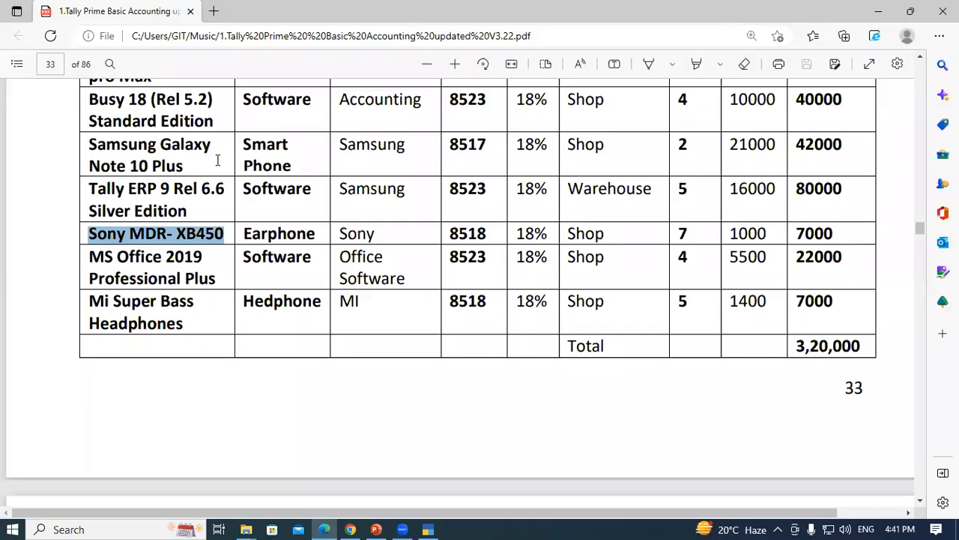
key(alt+Tab)
text(7,000)
key(Return)
key(Return)
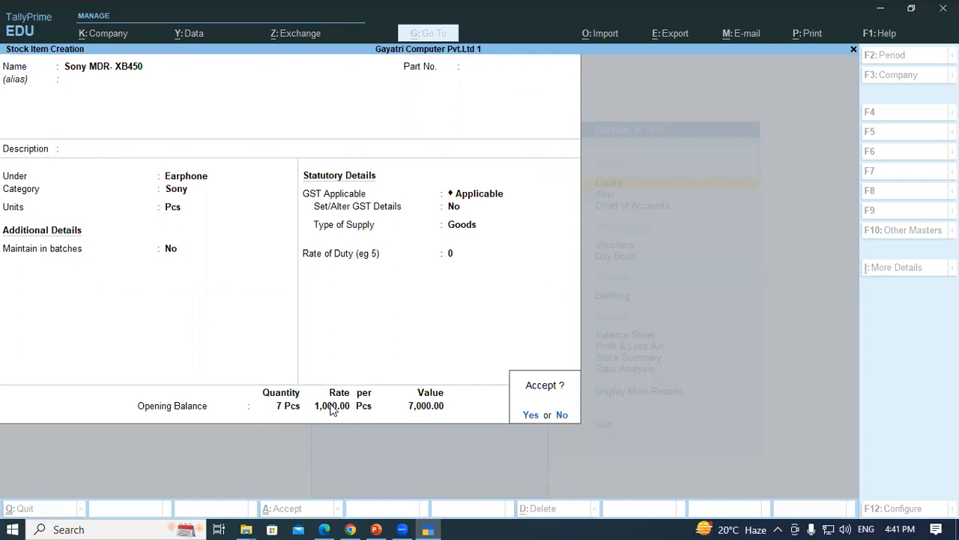
key(y)
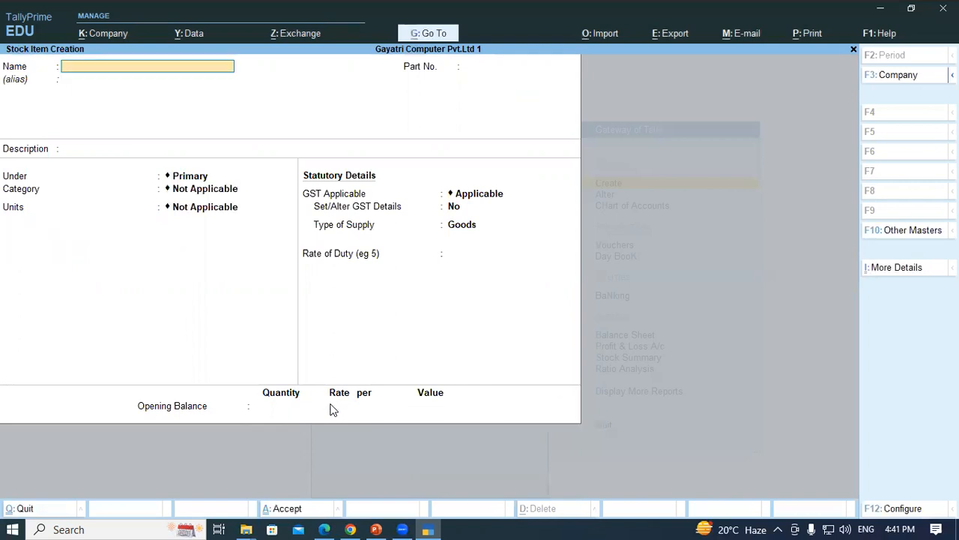
- Copy MS Office 2019 Professional Plus from the PDF table and name the new TallyPrime stock item with it, leaving the alias blank
key(alt+Tab)
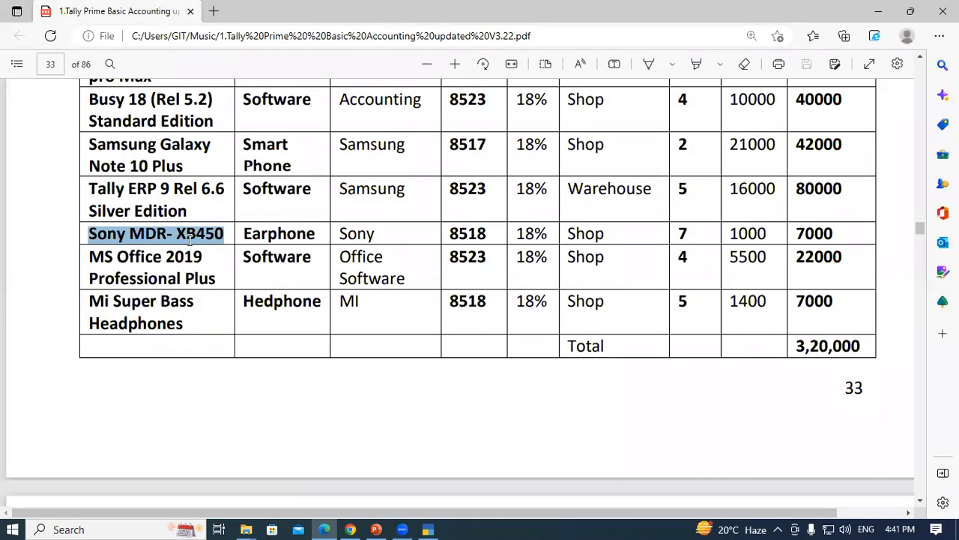
drag(88, 256, 217, 278)
key(ctrl+c)
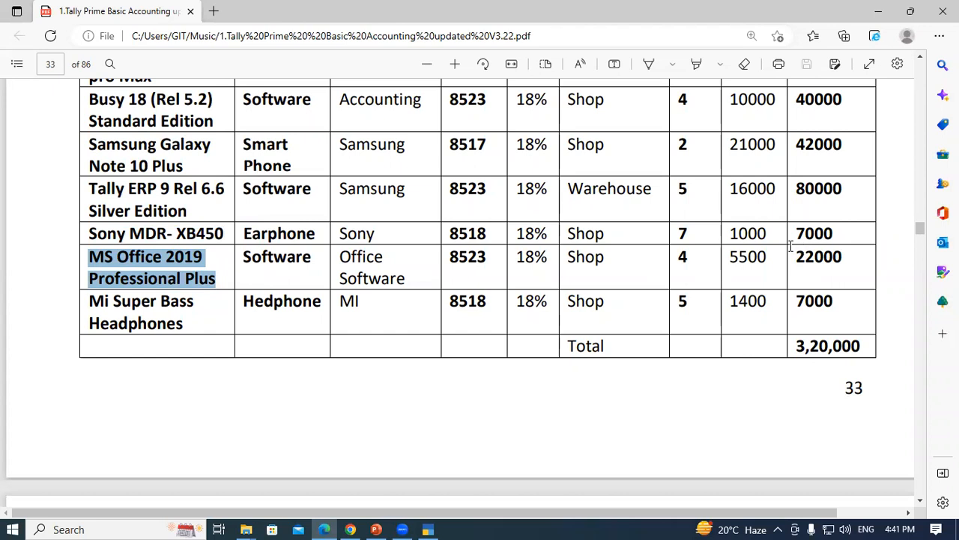
key(alt+Tab)
key(ctrl+v)
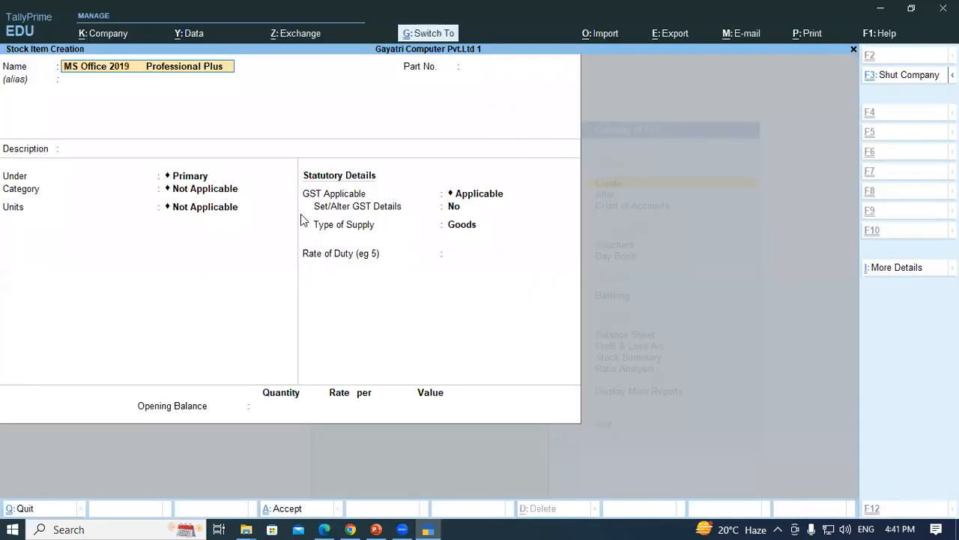
key(Return)
key(Return)
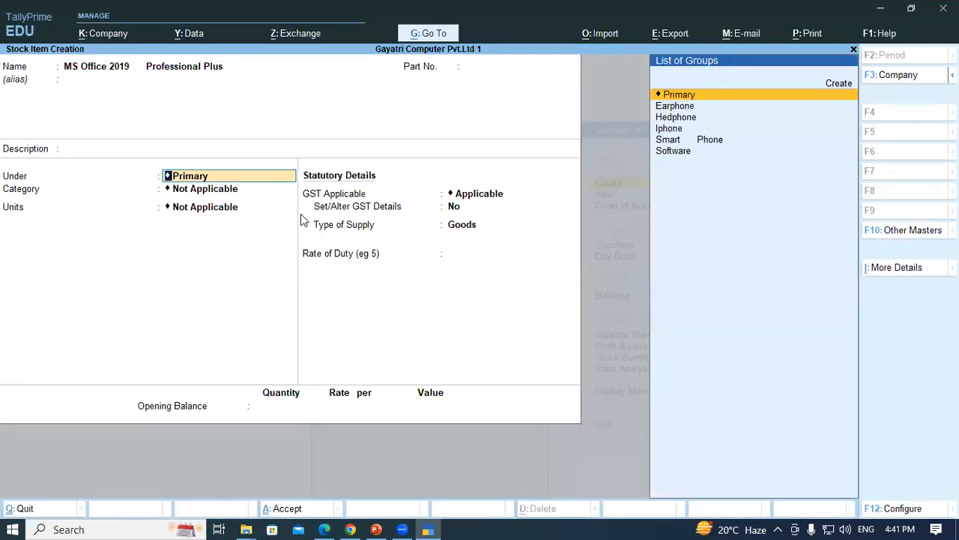
- Classify MS Office 2019 Professional Plus under the Software group and Office Software category in Pcs, keeping the default batch and statutory settings
text(So)
key(Return)
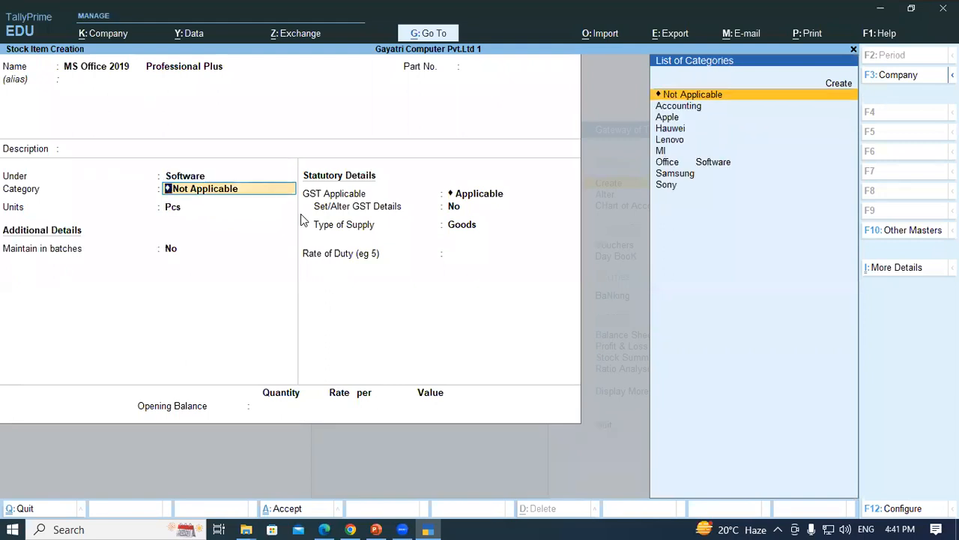
text(Of)
key(Return)
key(Return)
key(Return)
key(Return)
key(Return)
key(Return)
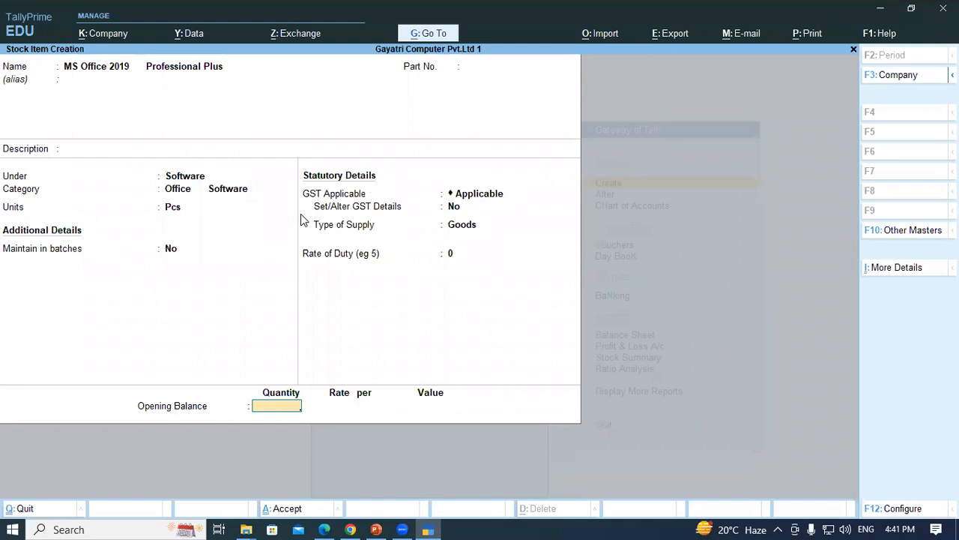
- Check MS Office 2019 Professional Plus's quantity and location in the PDF table, and allocate an opening balance of 4 Pcs to Shop in TallyPrime
key(alt+Tab)
key(alt+Tab)
text(4)
key(Return)
key(alt+Tab)
key(alt+Tab)
key(Down)
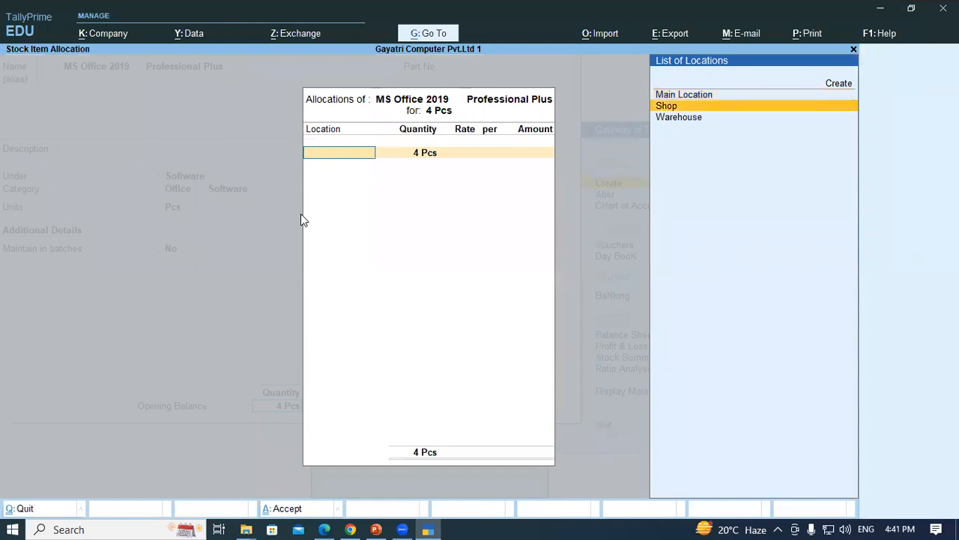
key(Return)
- Leave the rate blank, set MS Office 2019 Professional Plus's Shop allocation amount to 22,000, and save the stock item
key(Return)
key(Return)
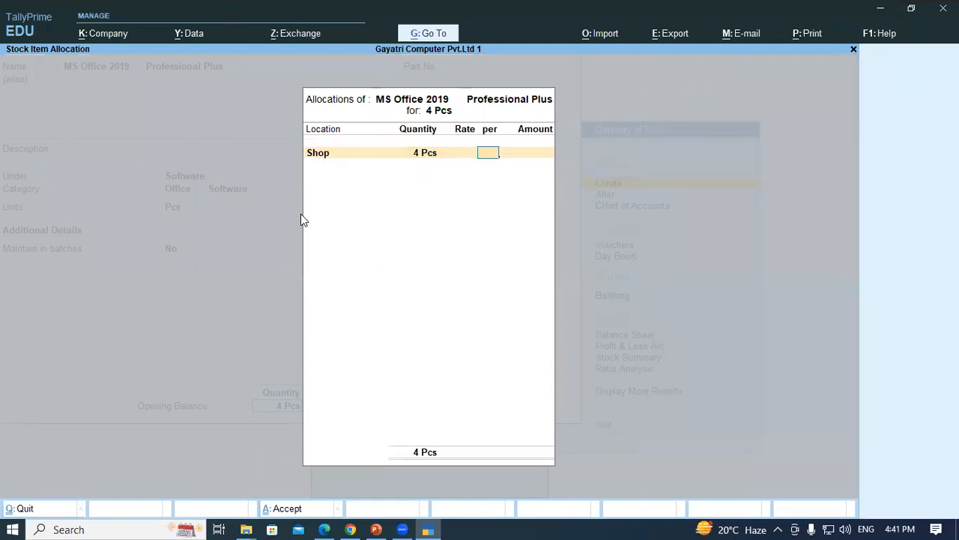
key(Return)
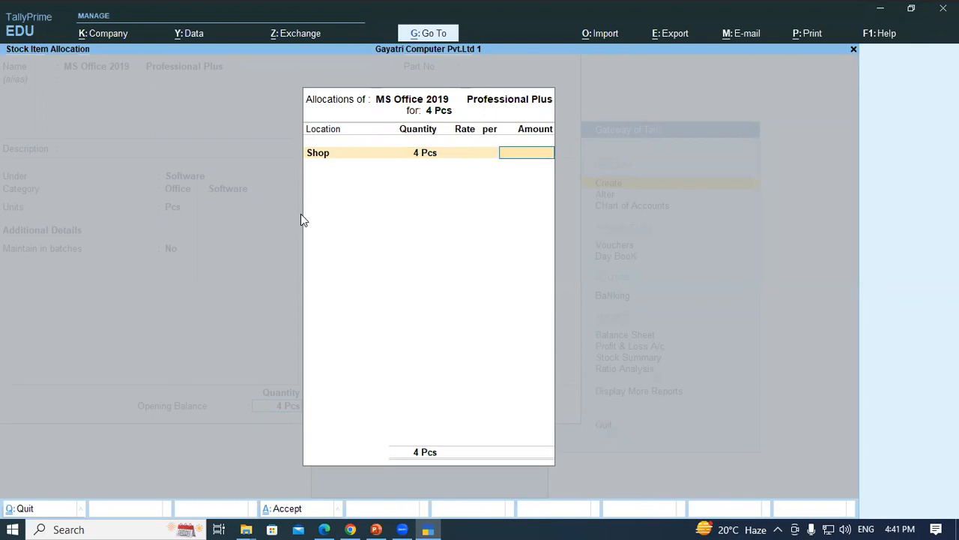
text(22000)
key(Return)
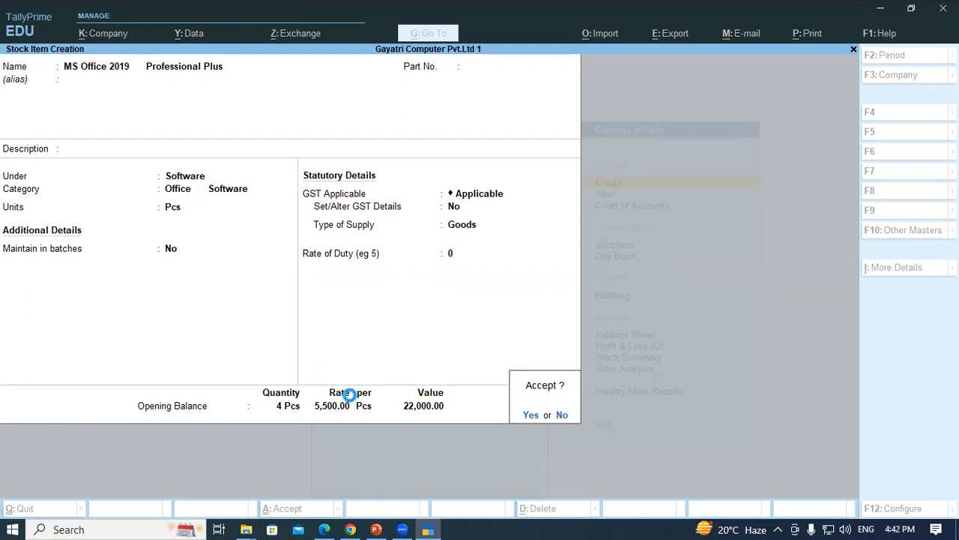
key(Return)
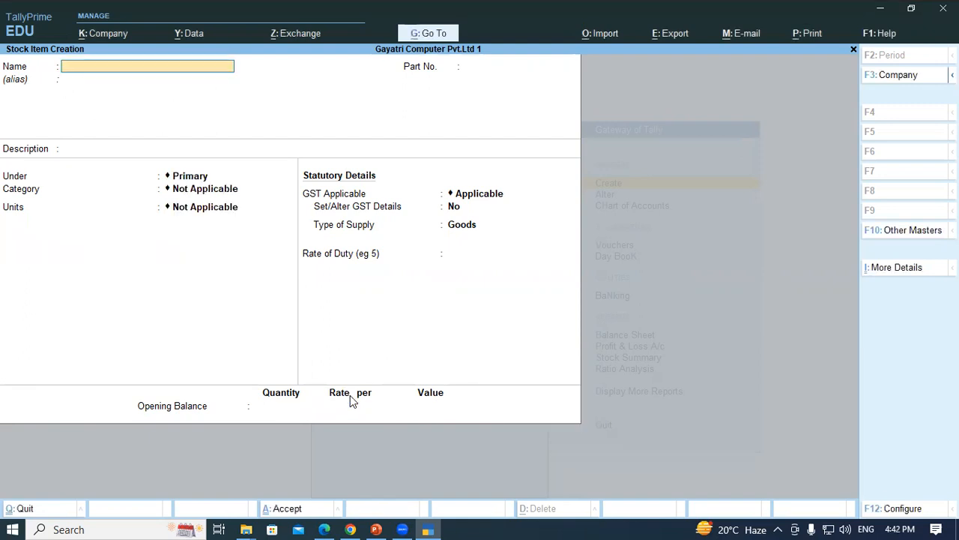
- Copy Mi Super Bass Headphones from the PDF table and name the new TallyPrime stock item with it, leaving the alias blank
key(alt+Tab)
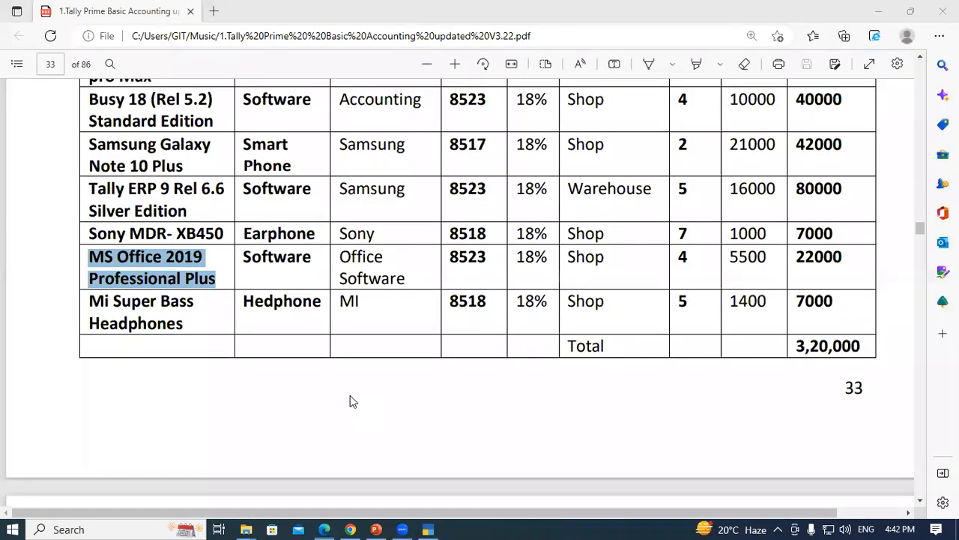
drag(103, 307, 185, 324)
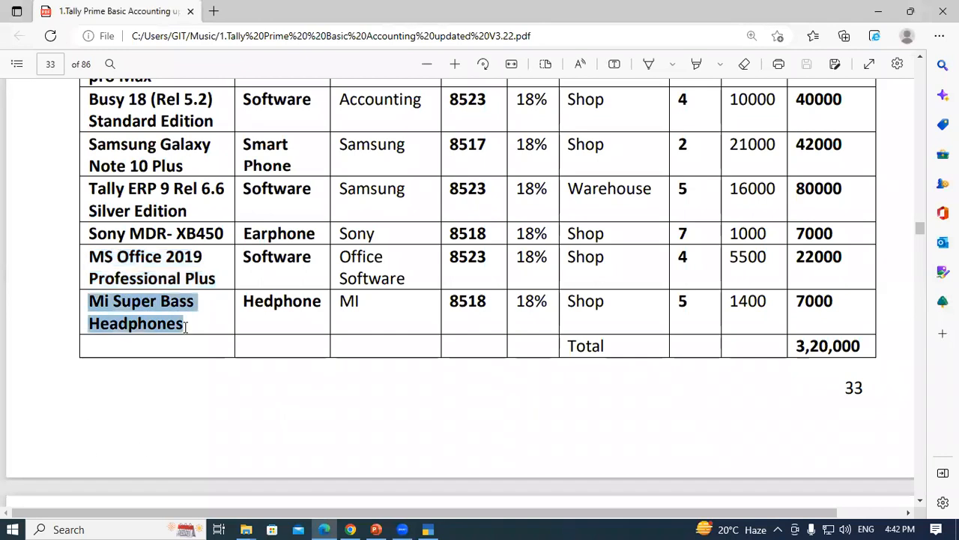
key(ctrl+c)
key(alt+Tab)
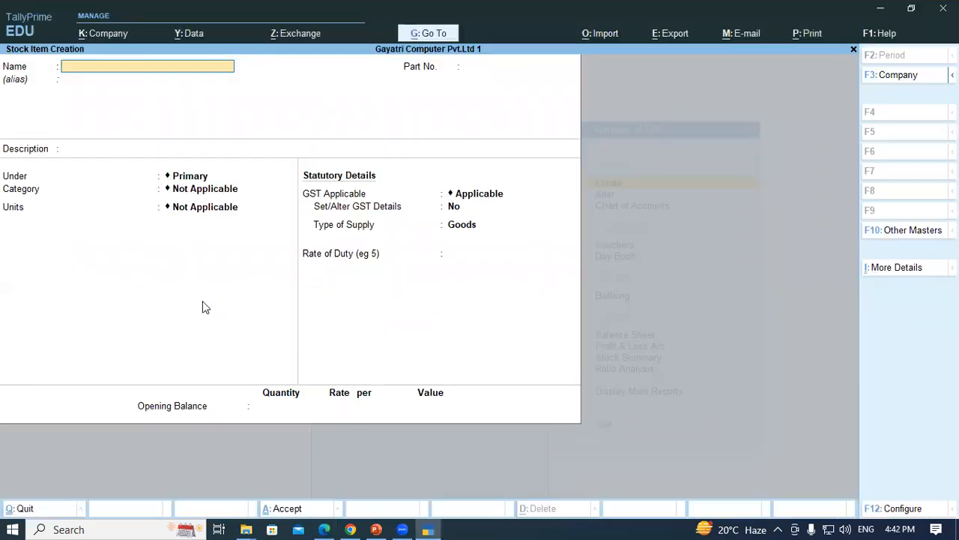
key(ctrl+v)
key(Return)
key(Return)
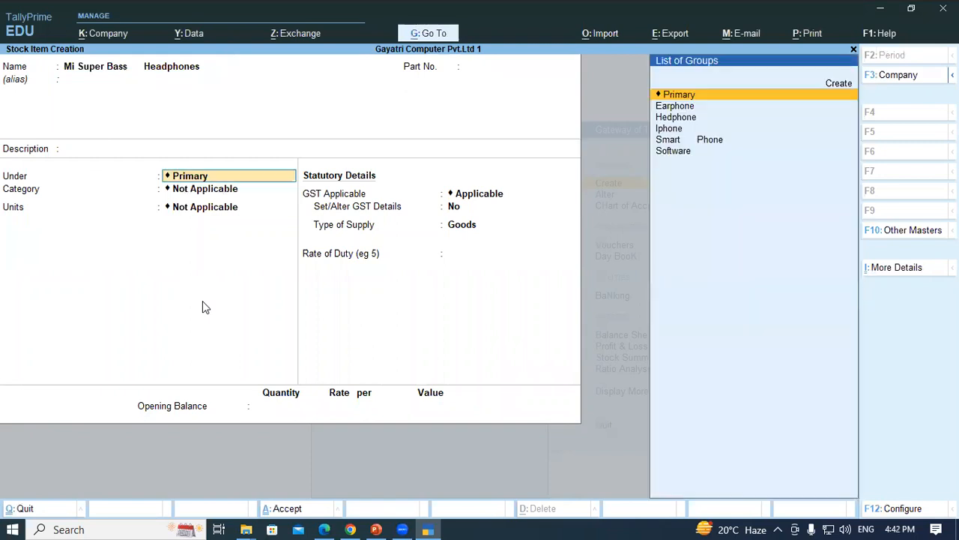
- Classify Mi Super Bass Headphones under the Hedphone group and MI category, with Pcs as its unit
text(He)
key(Return)
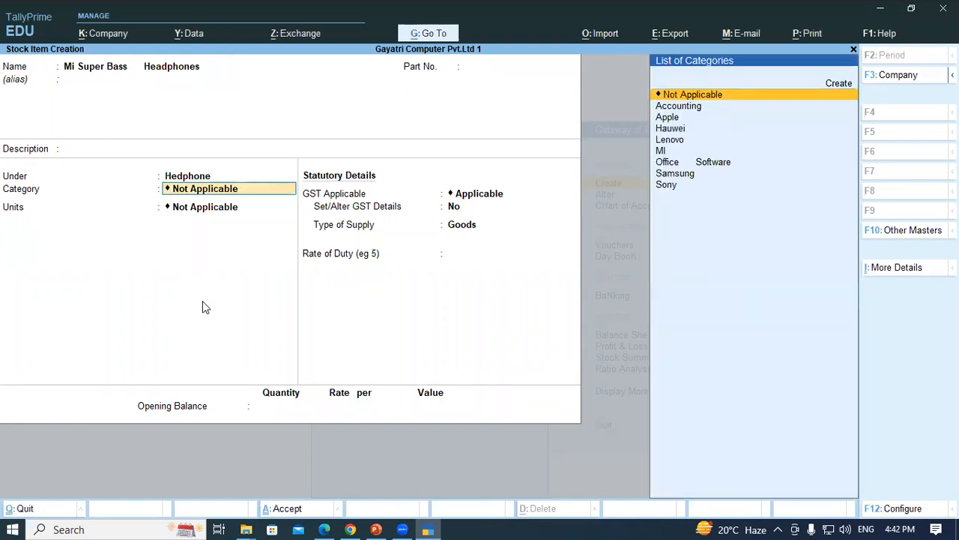
text(Mi)
key(Return)
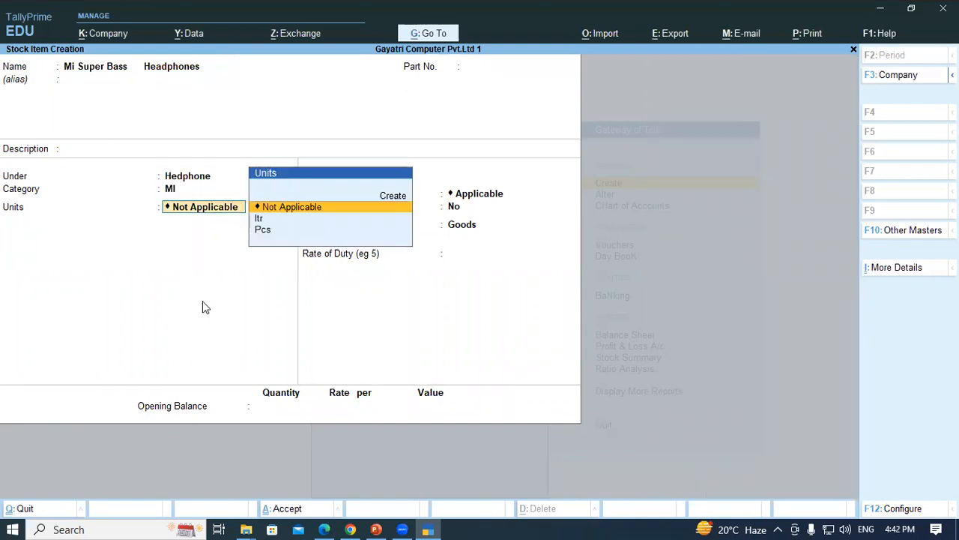
key(Down)
key(Down)
key(Return)
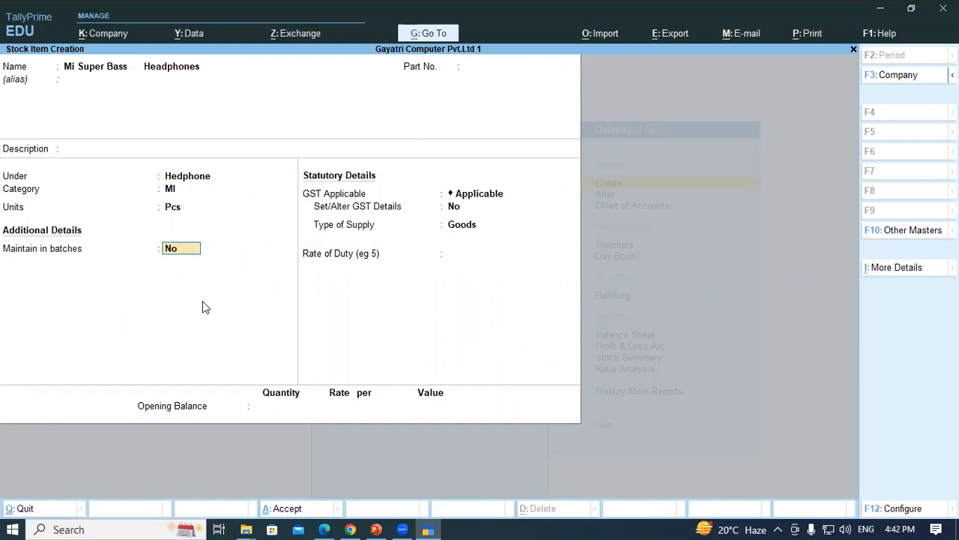
- Keep batches off for Mi Super Bass Headphones, reselect Applicable for GST, and leave the other statutory details at their defaults
key(Return)
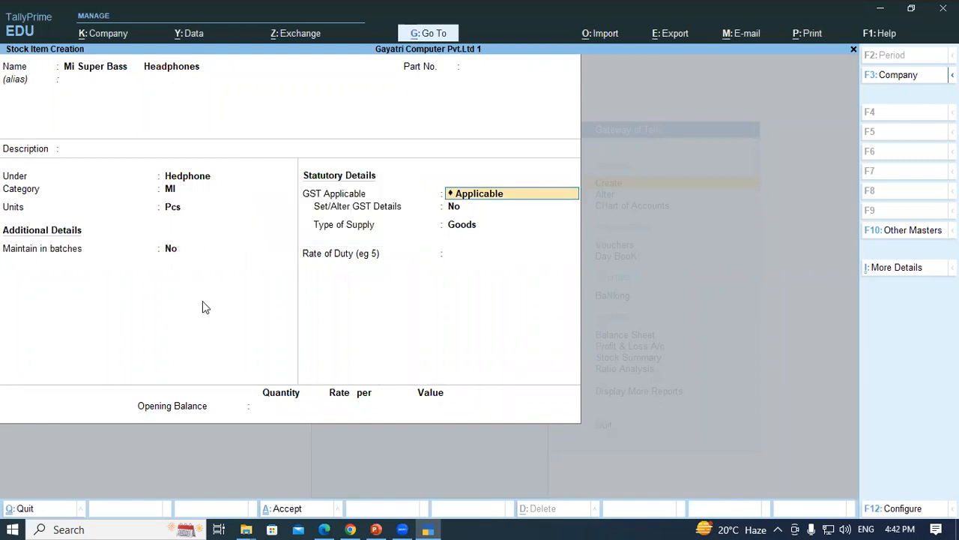
key(BackSpace)
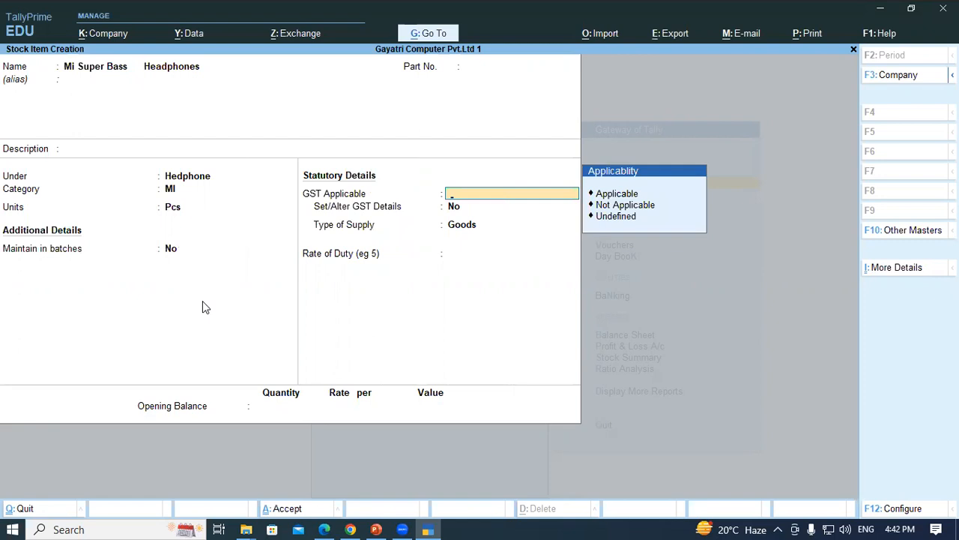
key(Down)
key(Return)
key(Return)
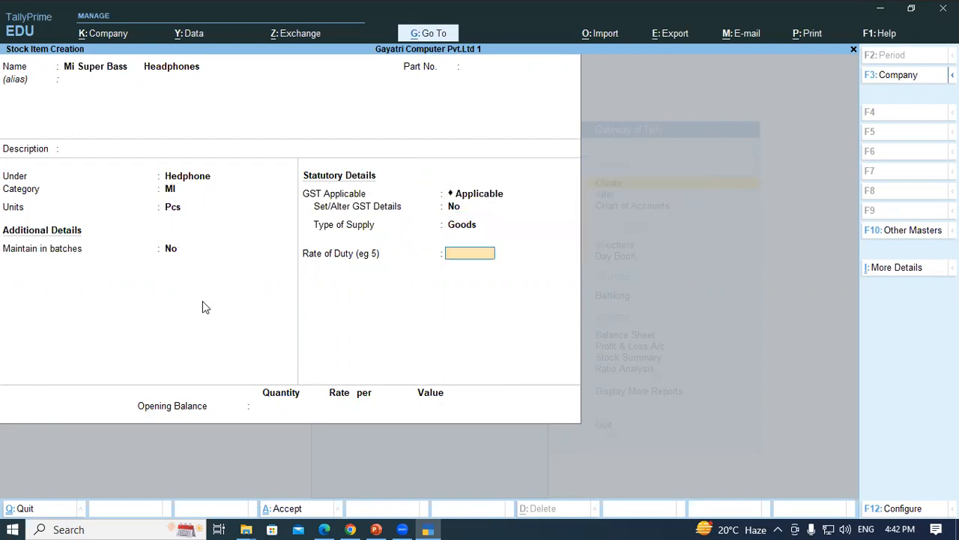
key(Return)
- Check Mi Super Bass Headphones' quantity in the PDF table, and allocate an opening balance of 5 Pcs to Shop in TallyPrime
key(alt+Tab)
key(alt+Tab)
text(5)
key(Return)
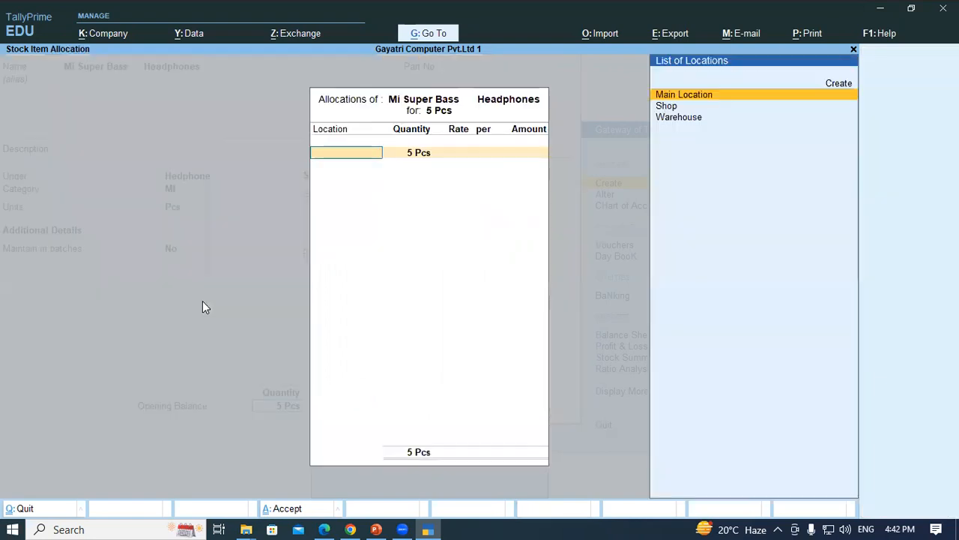
key(Down)
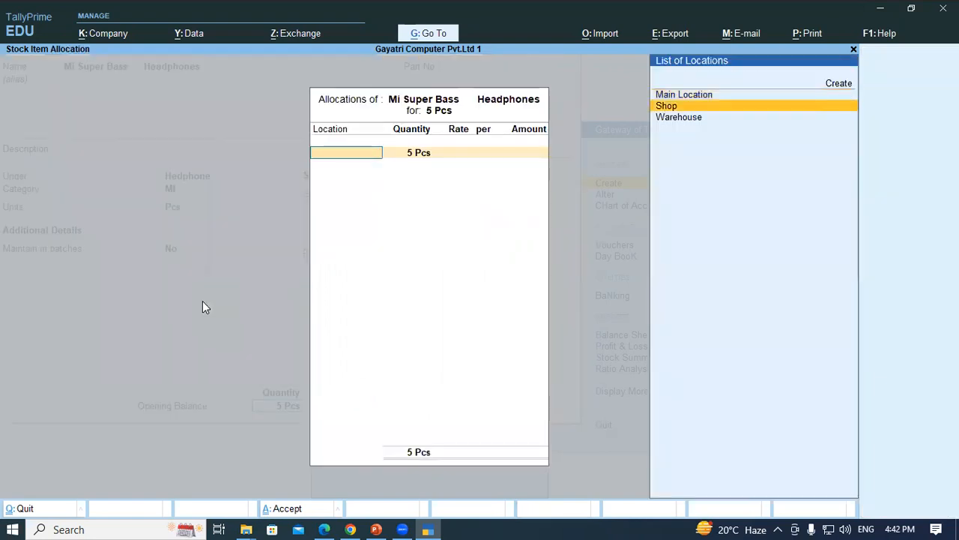
key(Return)
- Check Mi Super Bass Headphones' rate in the PDF table, set the Shop allocation rate to 1,400 in TallyPrime, and save the stock item
key(alt+Tab)
key(alt+Tab)
text(1,400)
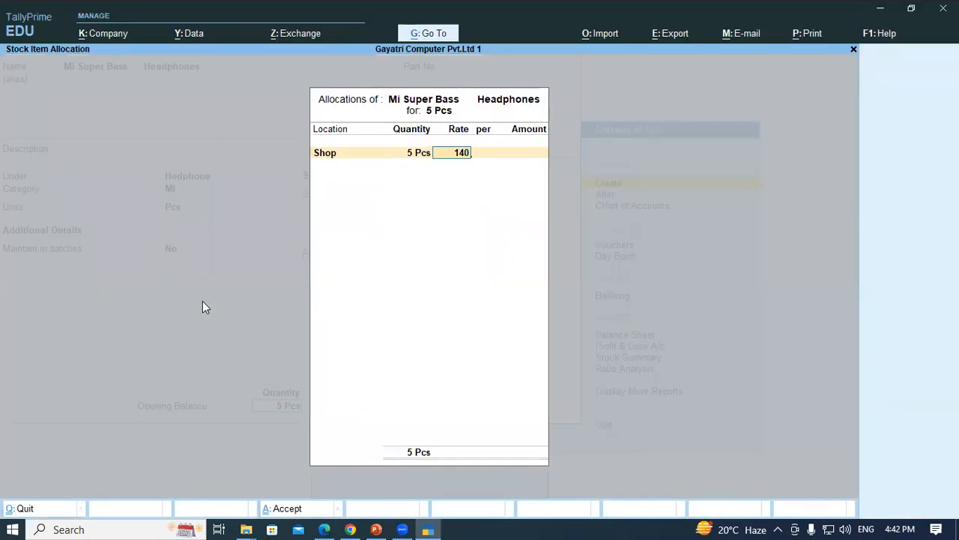
key(Return)
key(Return)
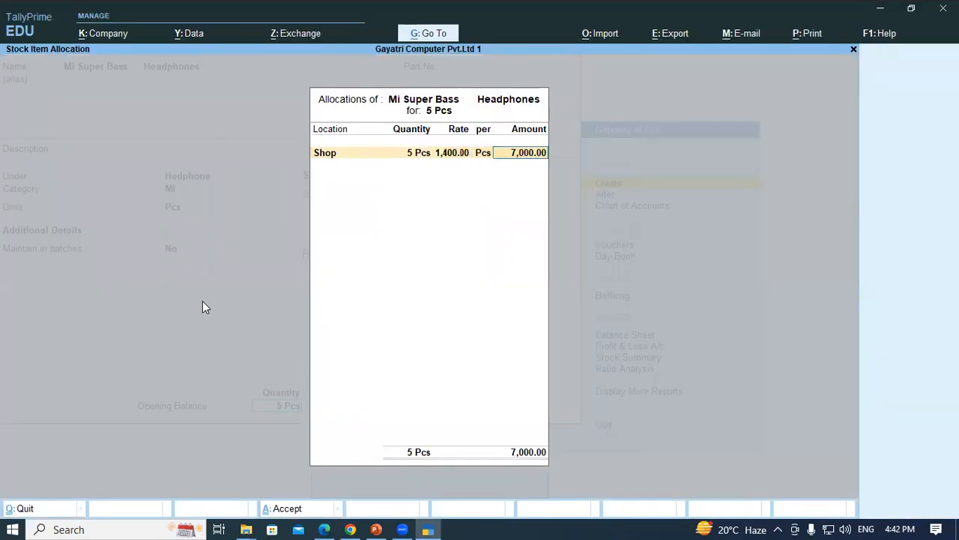
key(Return)
key(Return)
key(Return)
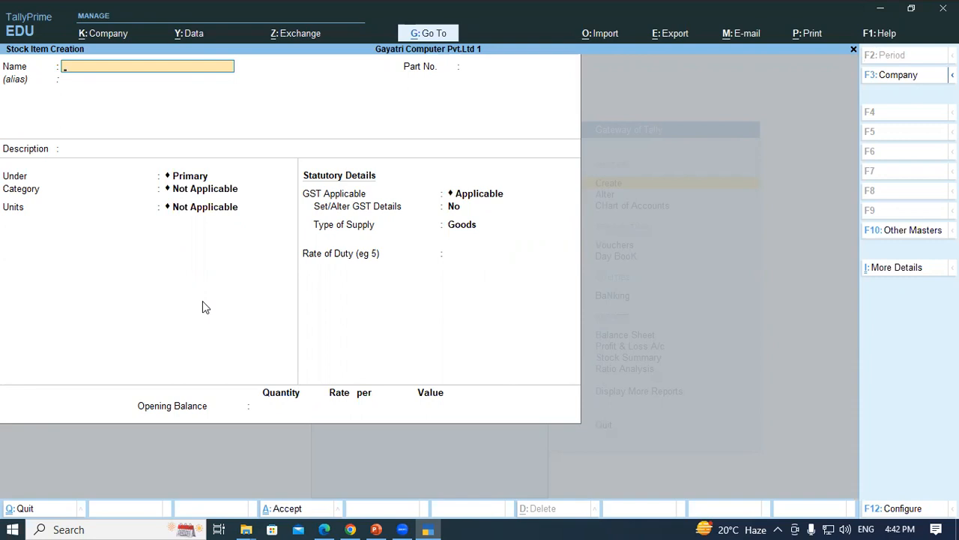
- Leave stock item creation and open the Balance Sheet to review the company's liabilities and assets
key(Escape)
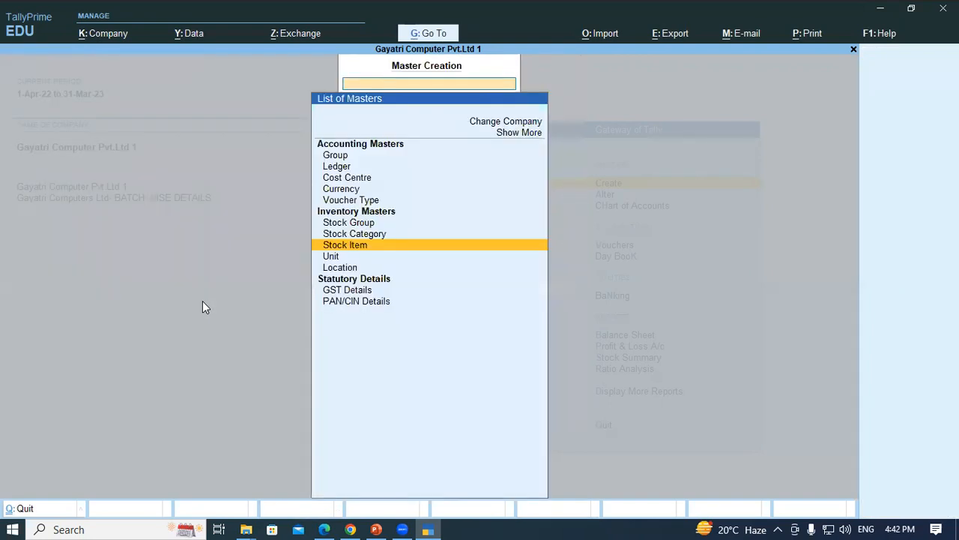
key(Escape)
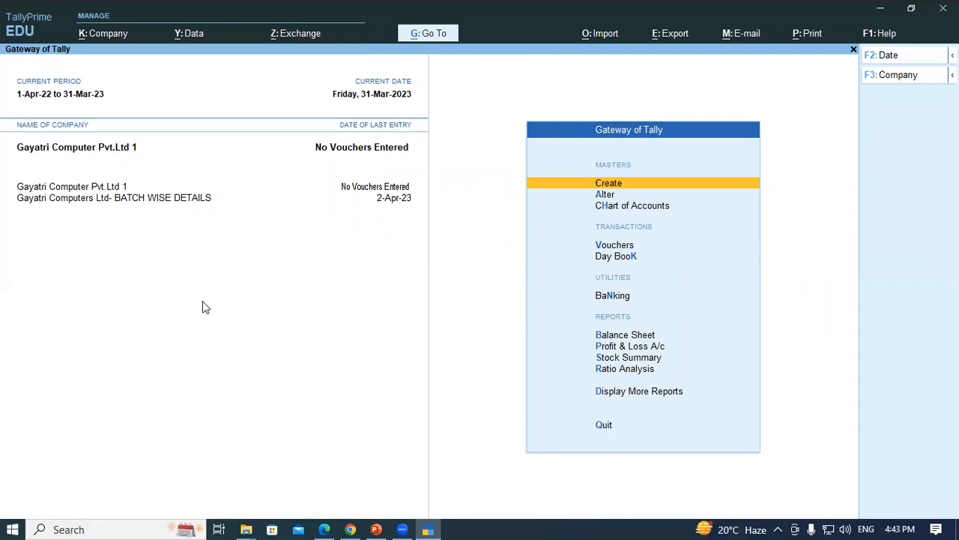
key(Down)
key(Down)
key(Down)
key(Down)
key(Down)
key(Down)
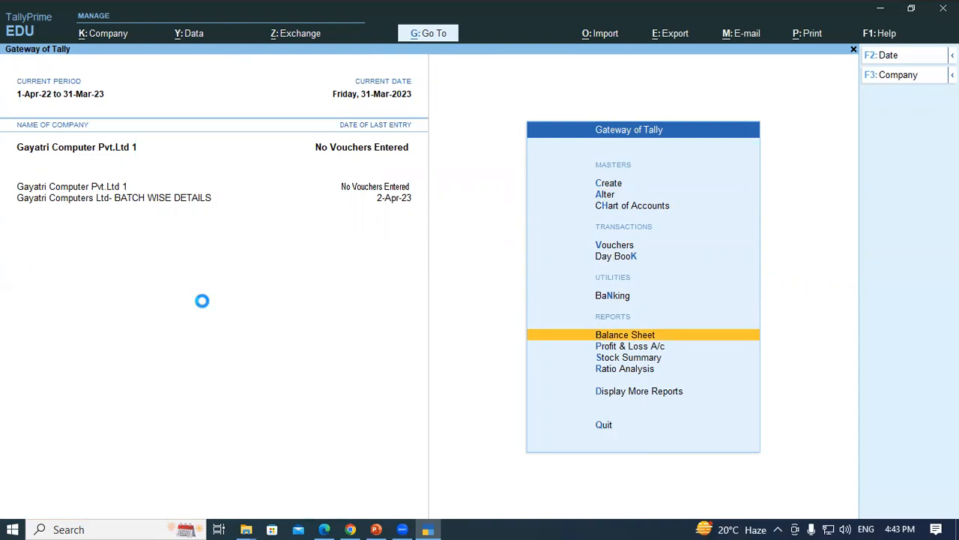
key(Return)
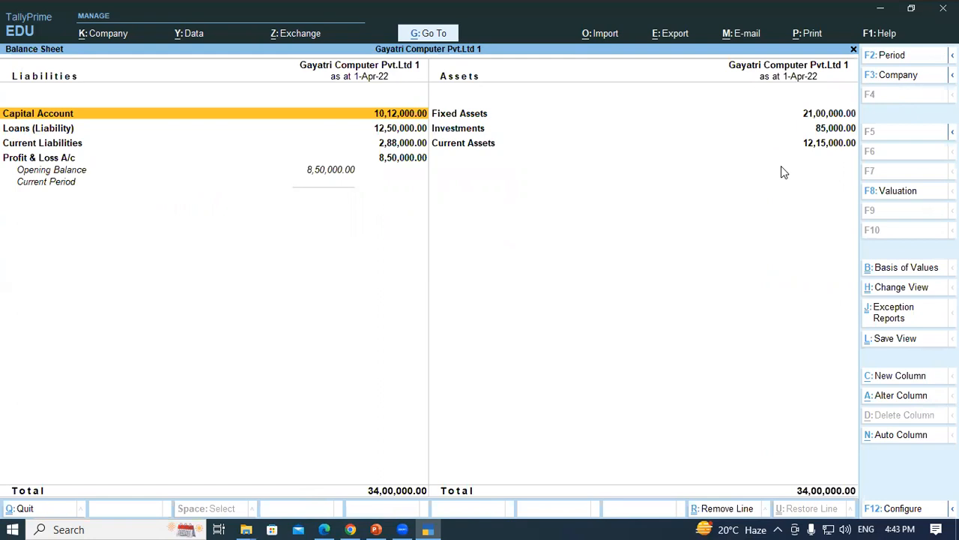
- Close the Balance Sheet and open the Stock Summary to review the closing balance of each stock group
key(Escape)
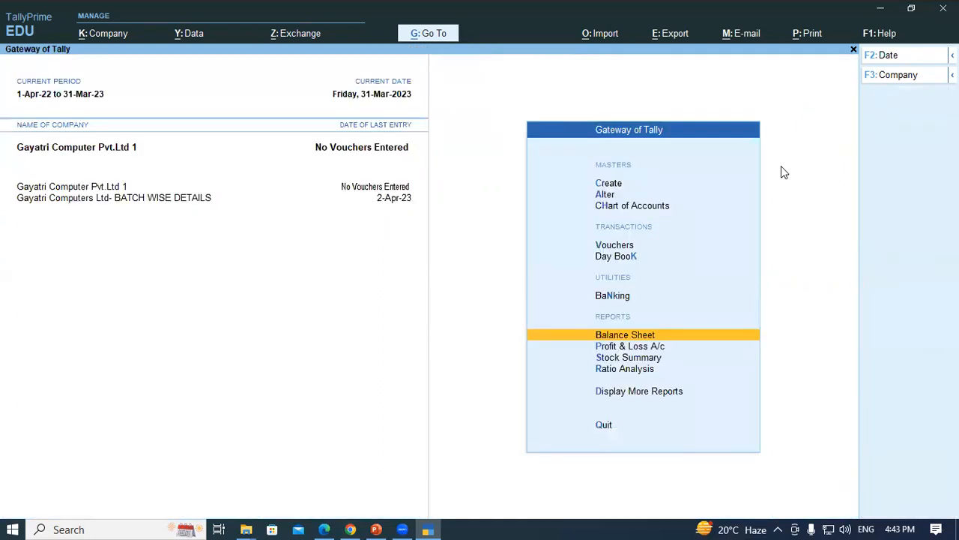
key(Down)
key(Down)
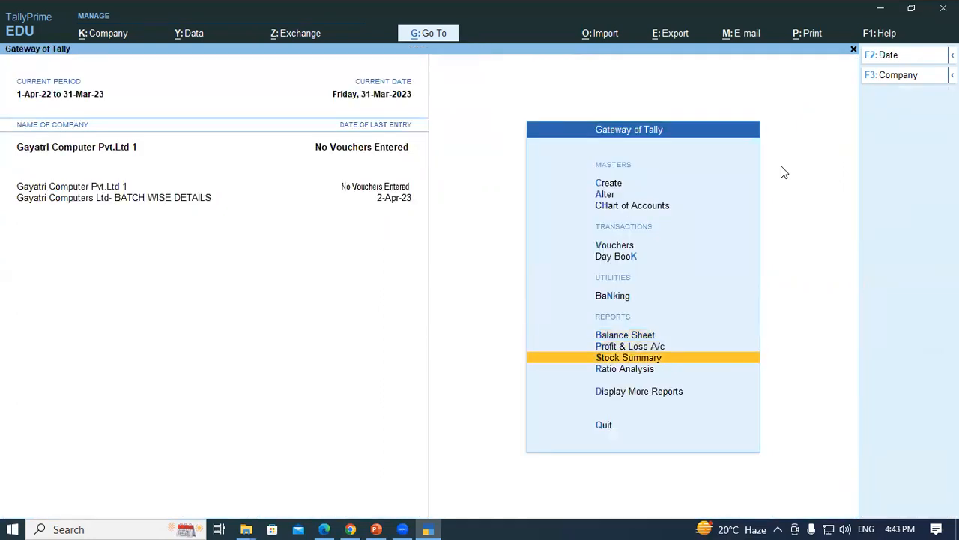
key(Up)
key(Up)
key(Down)
key(Down)
key(Return)
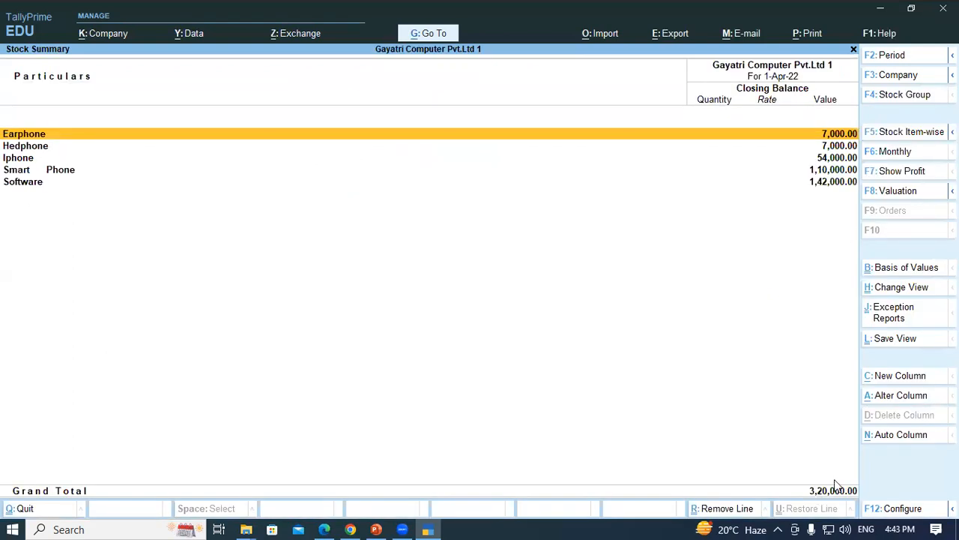
- Switch the Stock Summary to the detailed view, listing each group's stock items with quantity, rate and value
key(F12)
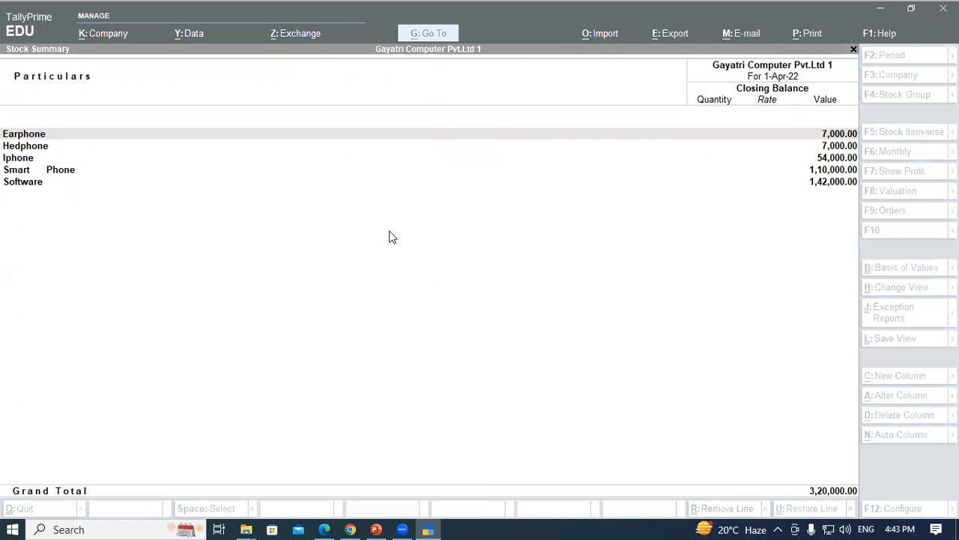
click(199, 283)
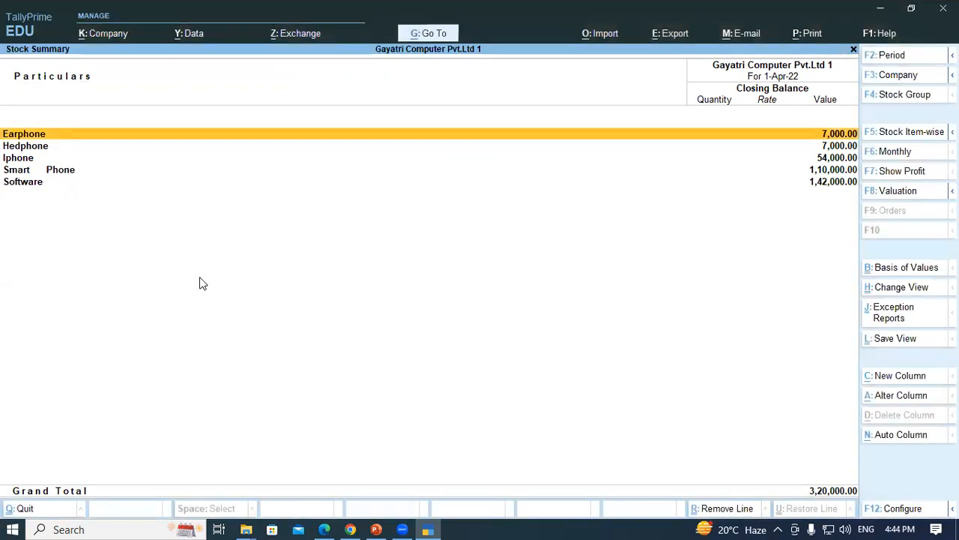
key(alt)
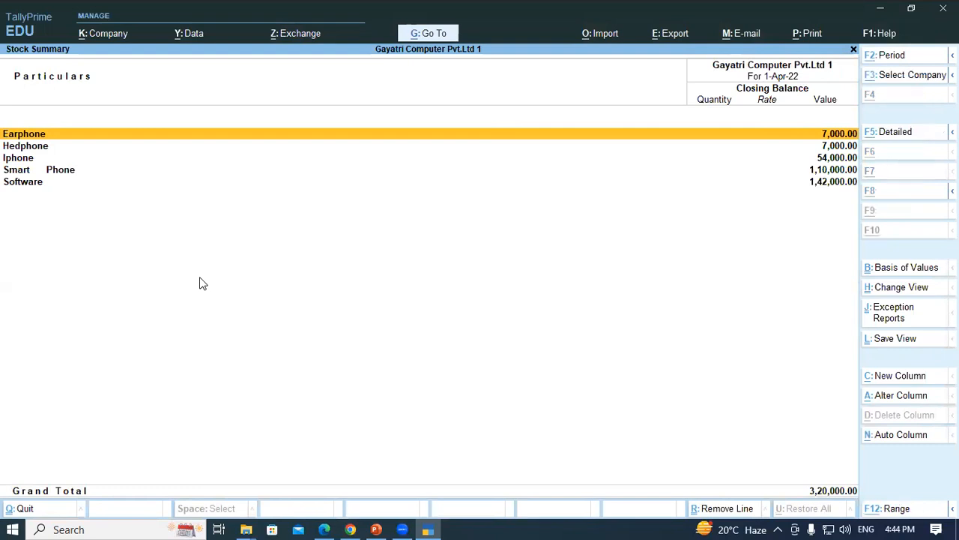
key(alt+F5)
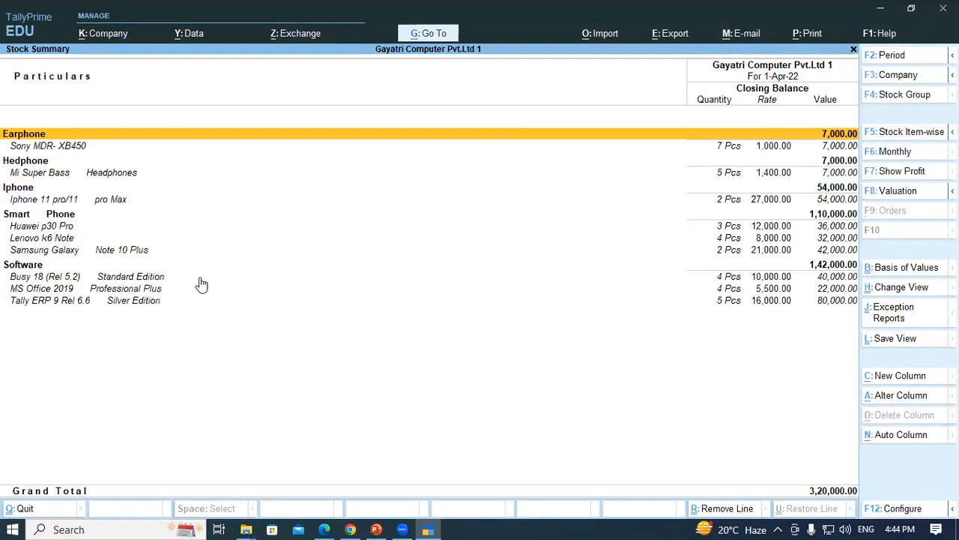